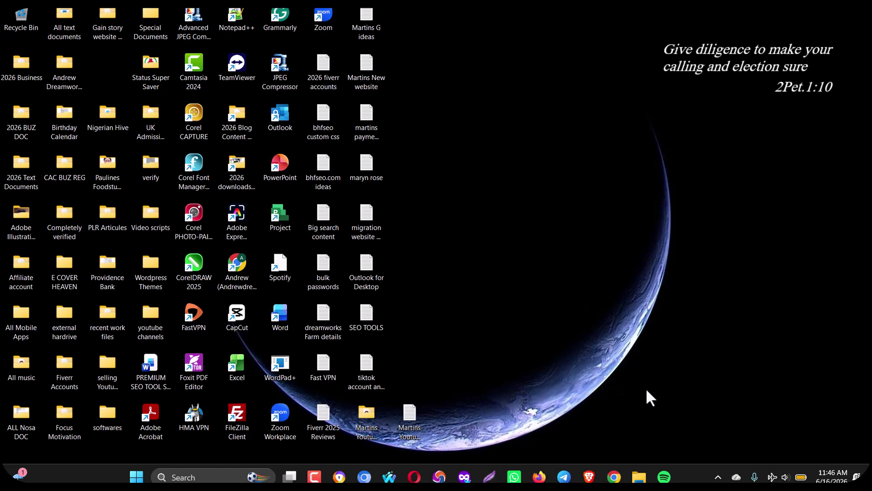
Launch Chrome with your own profile and go to namecheap.com
{"action": "left_click", "coordinate": [614, 477]}
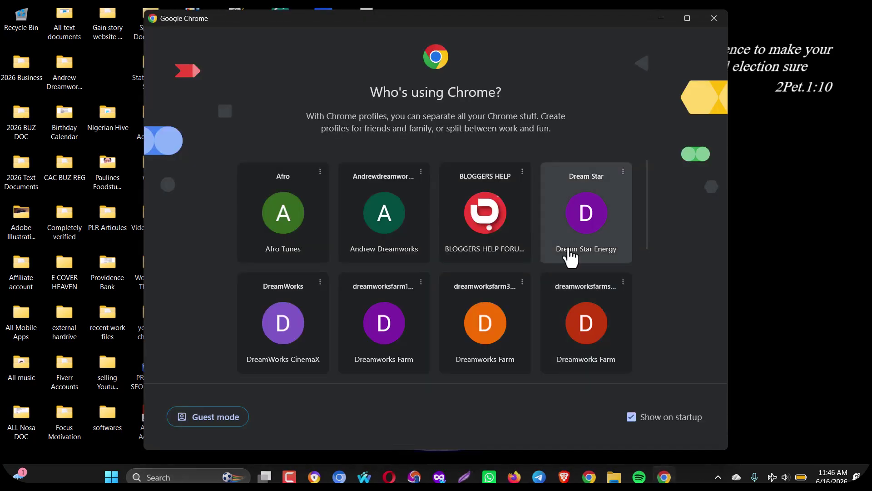
{"action": "left_click", "coordinate": [414, 244]}
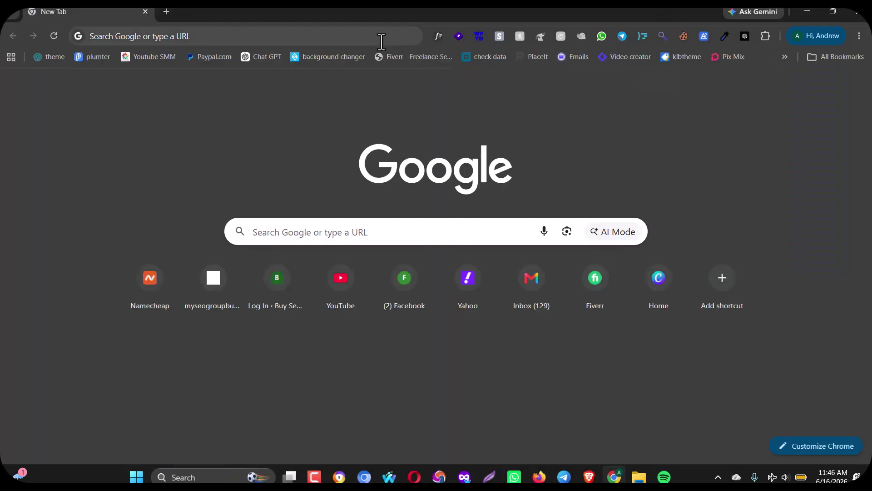
{"action": "left_click", "coordinate": [382, 42]}
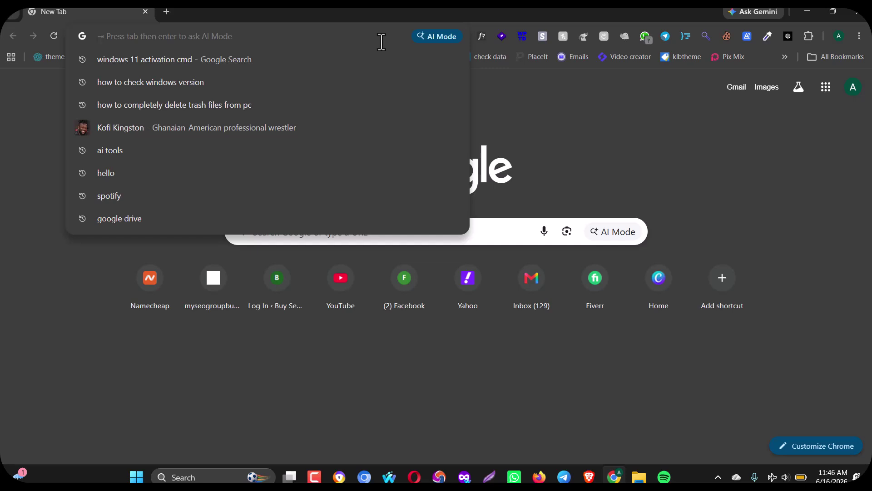
{"action": "type", "text": "namecheap.com"}
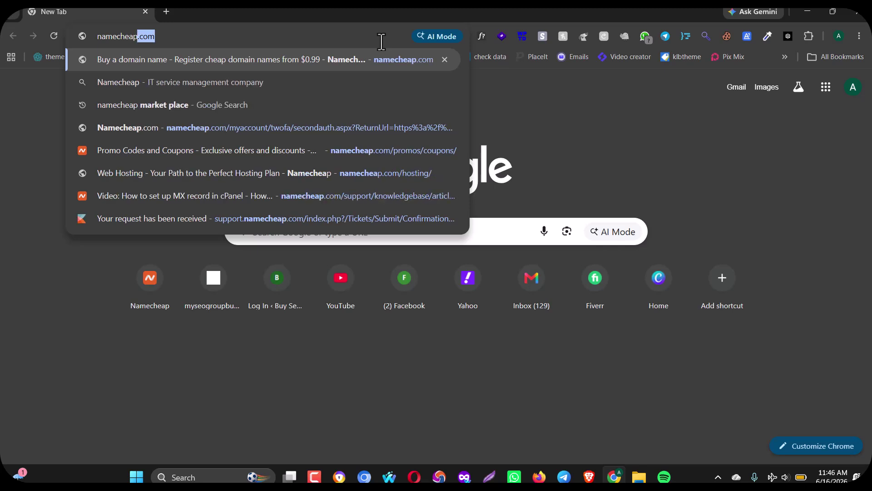
{"action": "key", "text": "Return"}
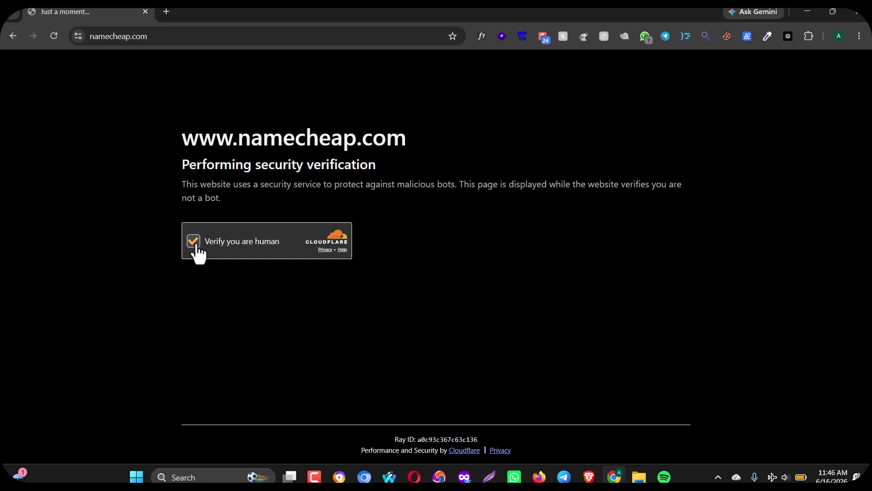
Pass the Cloudflare human check and open Hosting > Shared Hosting to review the Stellar plans
{"action": "left_click", "coordinate": [195, 243]}
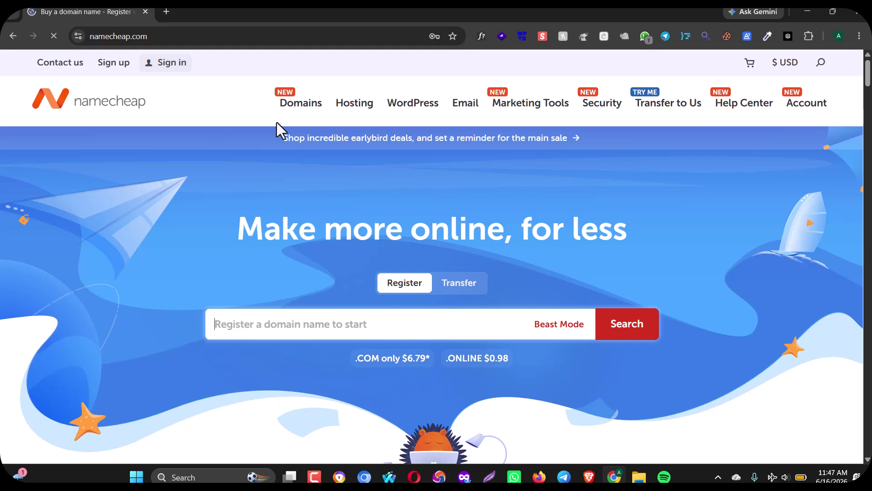
{"action": "mouse_move", "coordinate": [365, 105]}
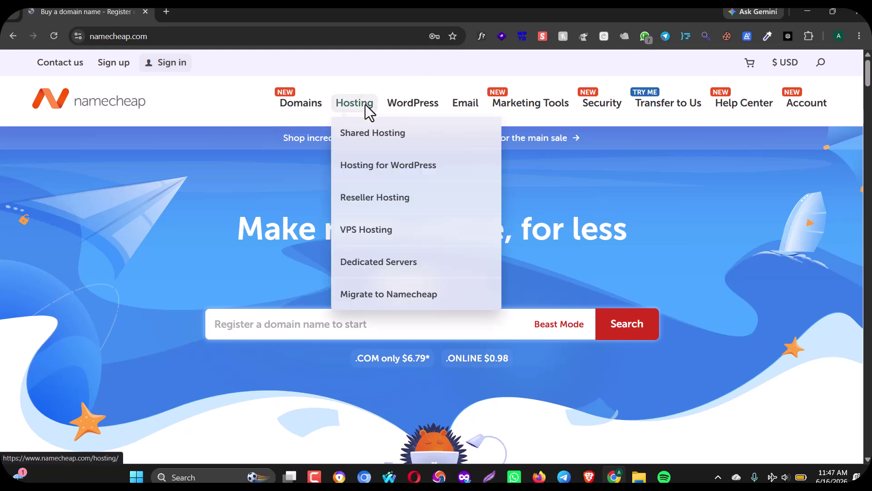
{"action": "left_click", "coordinate": [376, 136]}
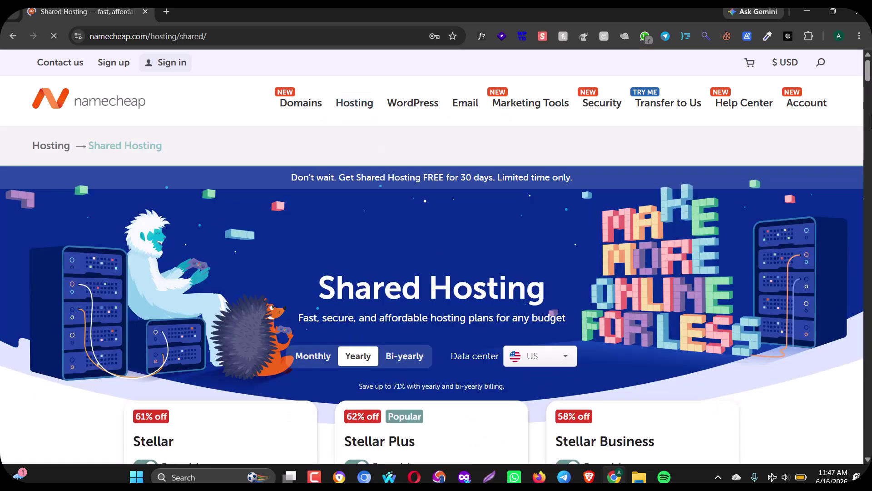
{"action": "scroll", "coordinate": [432, 254], "scroll_direction": "down", "scroll_amount": 5}
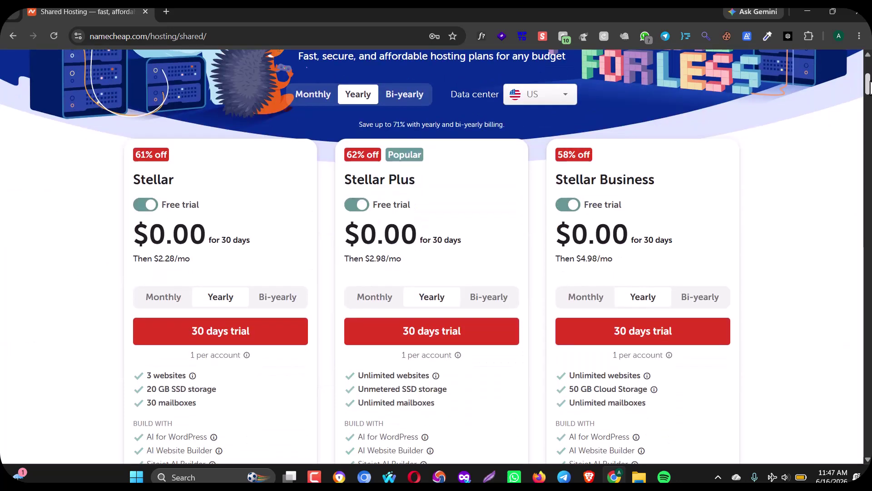
{"action": "scroll", "coordinate": [432, 255], "scroll_direction": "down", "scroll_amount": 1}
{"action": "scroll", "coordinate": [432, 254], "scroll_direction": "up", "scroll_amount": 4}
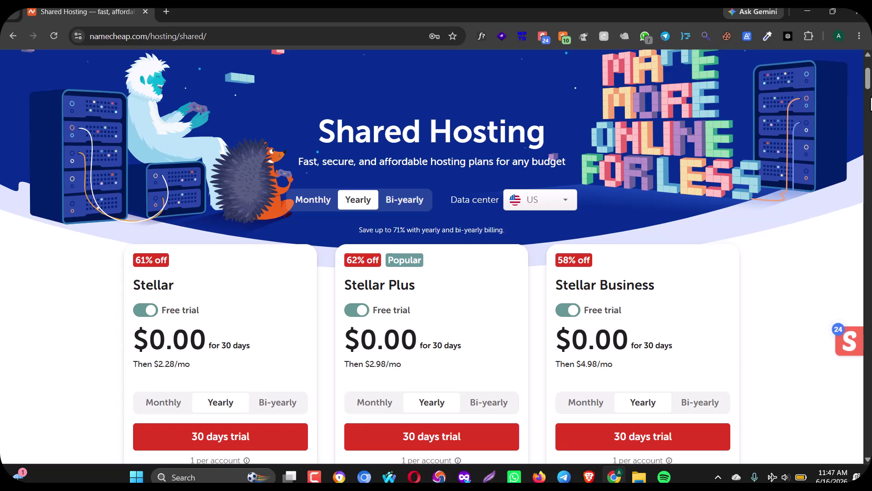
{"action": "scroll", "coordinate": [870, 96], "scroll_direction": "down", "scroll_amount": 3}
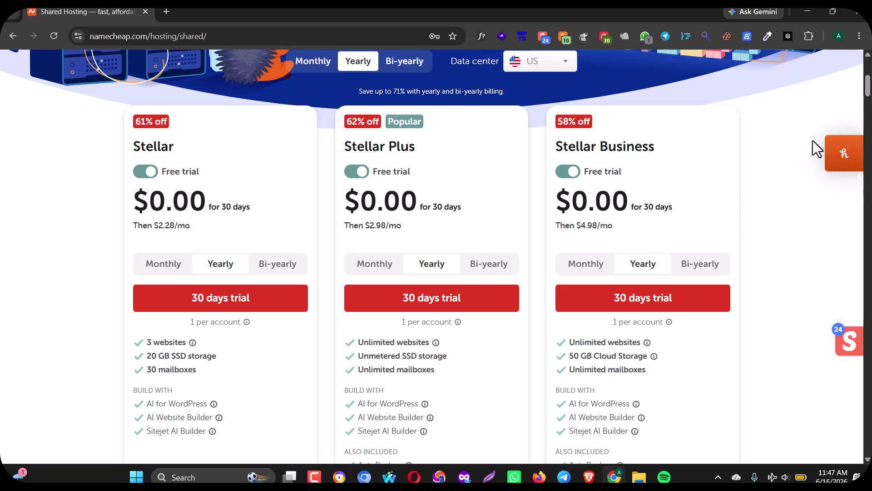
{"action": "scroll", "coordinate": [867, 111], "scroll_direction": "down", "scroll_amount": 10}
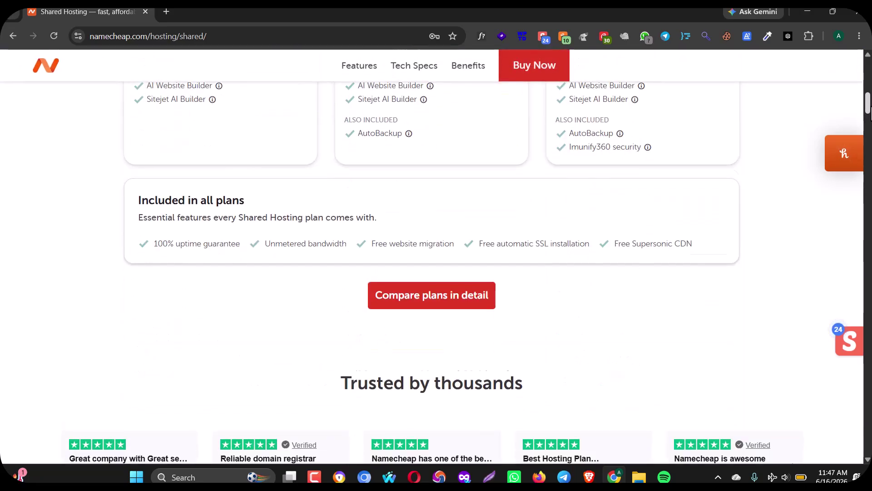
{"action": "scroll", "coordinate": [868, 111], "scroll_direction": "up", "scroll_amount": 20}
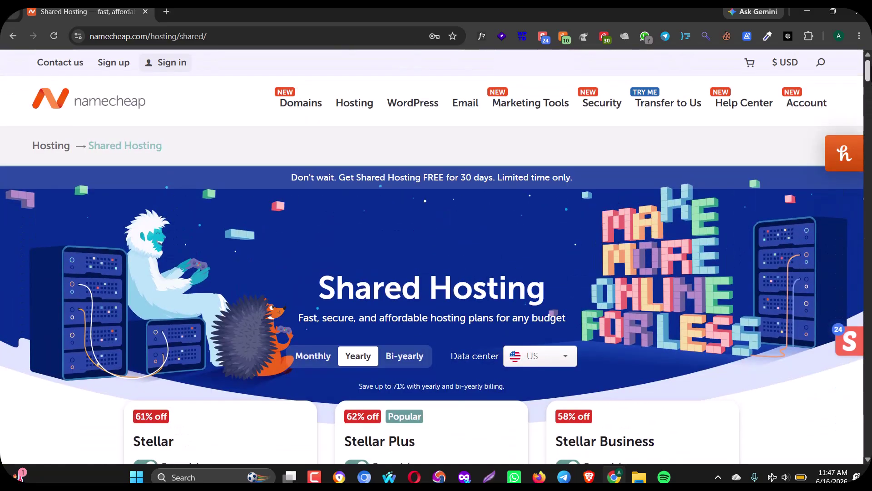
{"action": "mouse_move", "coordinate": [868, 73]}
{"action": "left_mouse_down"}
{"action": "mouse_move", "coordinate": [868, 89]}
{"action": "mouse_move", "coordinate": [868, 71]}
{"action": "left_mouse_up"}
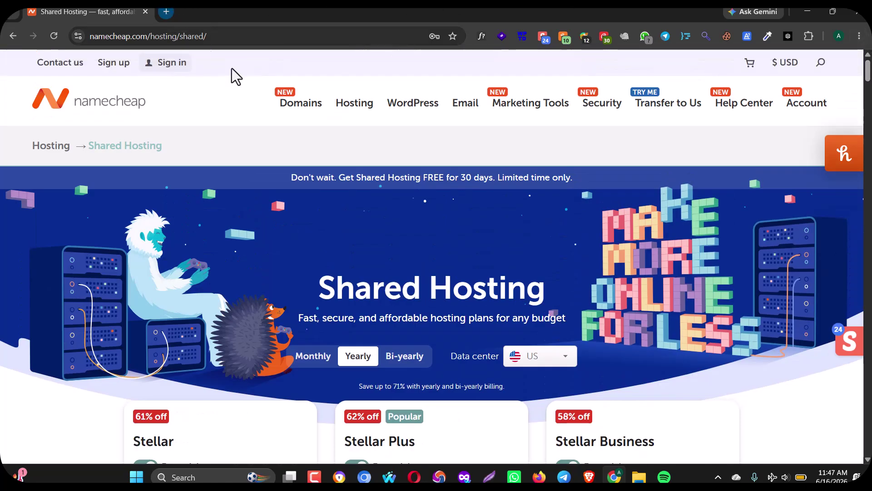
Open a new Incognito window and load atomicmail.io
{"action": "left_click", "coordinate": [860, 36]}
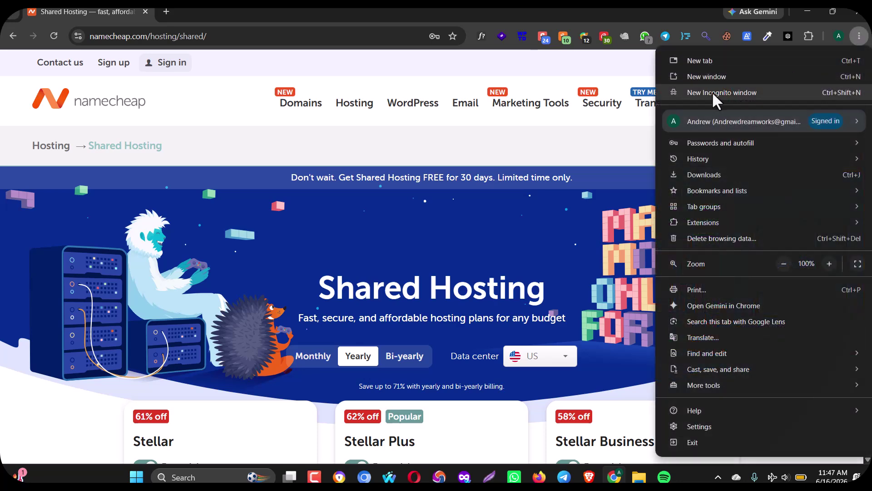
{"action": "left_click", "coordinate": [712, 92]}
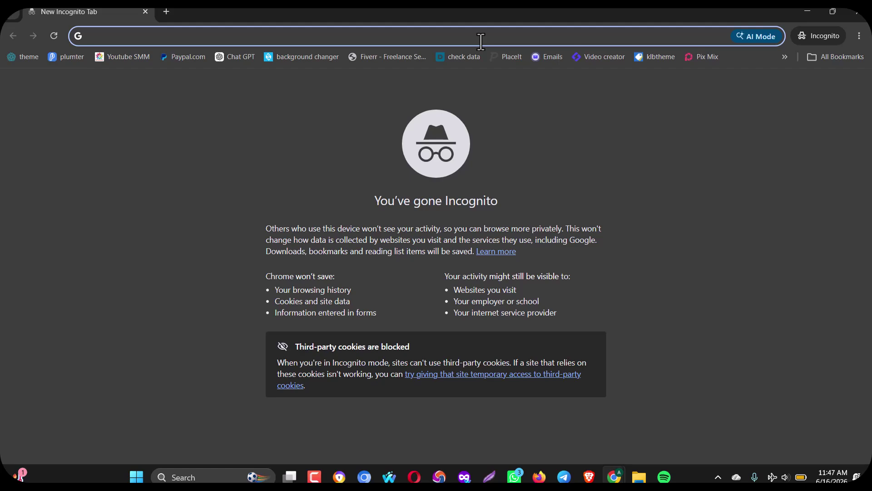
{"action": "type", "text": "atomai"}
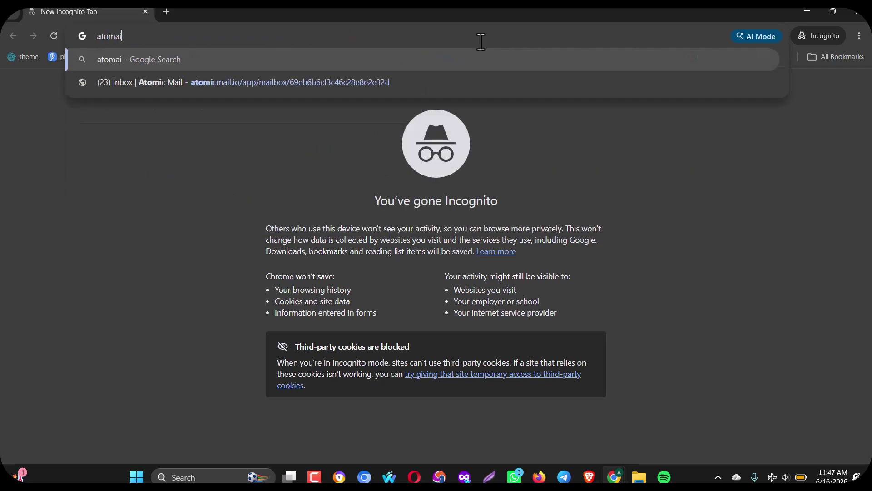
{"action": "key", "text": "BackSpace"}
{"action": "key", "text": "BackSpace"}
{"action": "type", "text": "icm"}
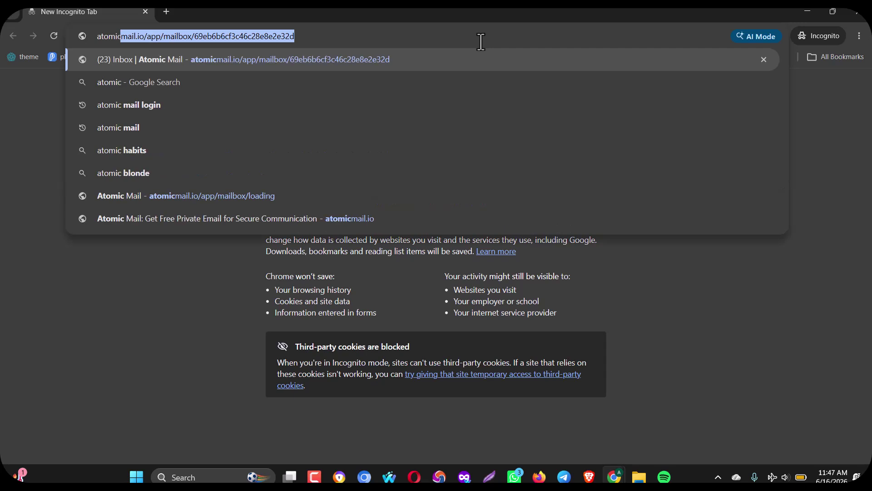
{"action": "type", "text": "ail.io"}
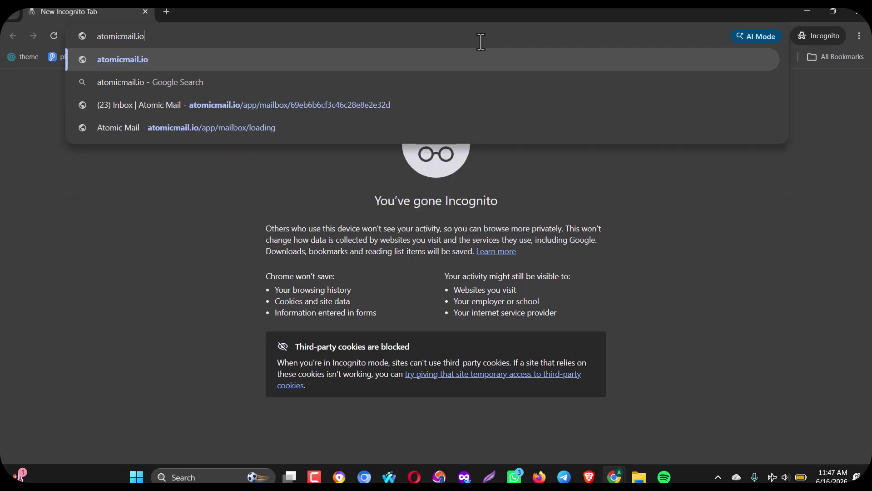
{"action": "key", "text": "Return"}
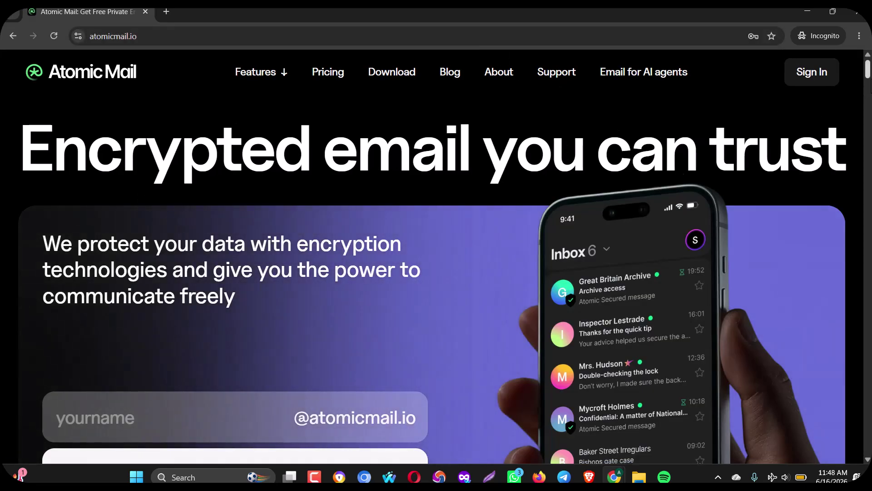
Type a Namecheap-themed username into the yourname field and select it for copying
{"action": "scroll", "coordinate": [436, 254], "scroll_direction": "down", "scroll_amount": 10}
{"action": "scroll", "coordinate": [436, 254], "scroll_direction": "up", "scroll_amount": 10}
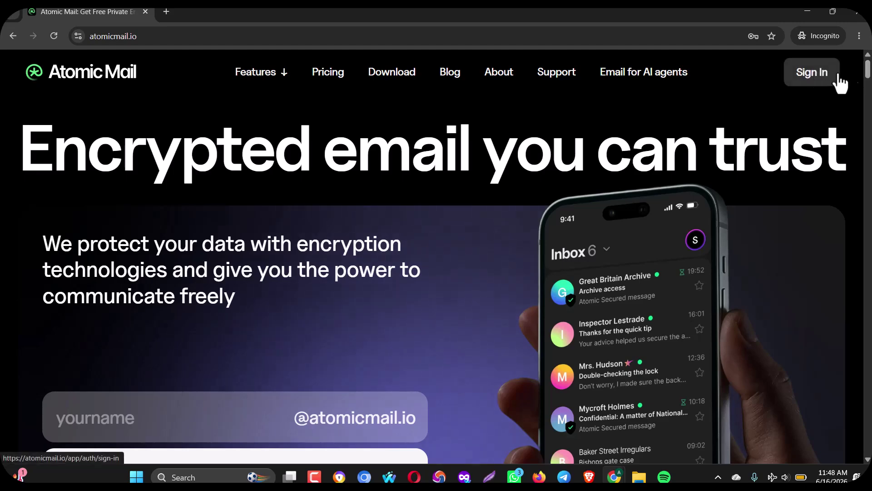
{"action": "scroll", "coordinate": [869, 81], "scroll_direction": "down", "scroll_amount": 3}
{"action": "scroll", "coordinate": [869, 81], "scroll_direction": "down", "scroll_amount": 6}
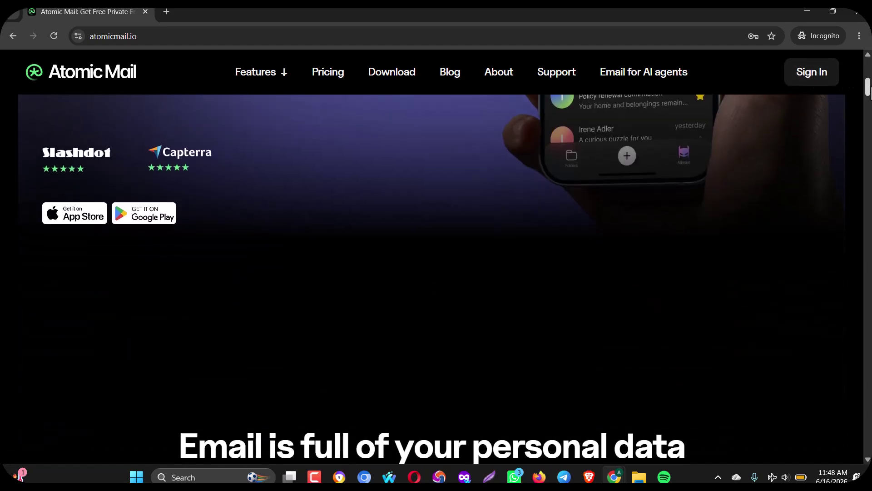
{"action": "scroll", "coordinate": [868, 81], "scroll_direction": "up", "scroll_amount": 9}
{"action": "scroll", "coordinate": [868, 80], "scroll_direction": "down", "scroll_amount": 9}
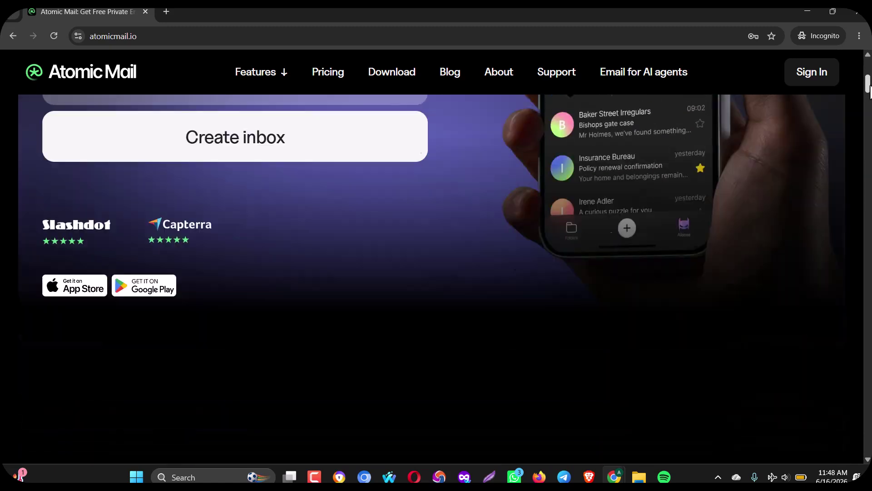
{"action": "scroll", "coordinate": [869, 80], "scroll_direction": "up", "scroll_amount": 6}
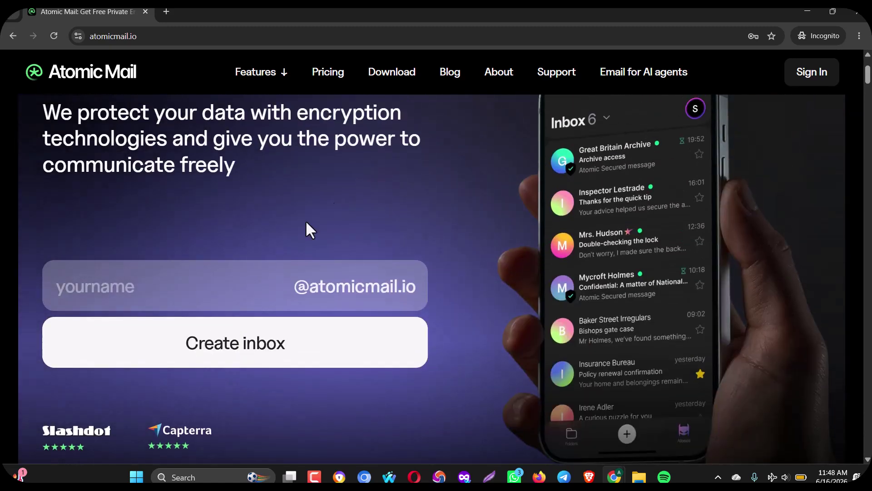
{"action": "left_click", "coordinate": [195, 294]}
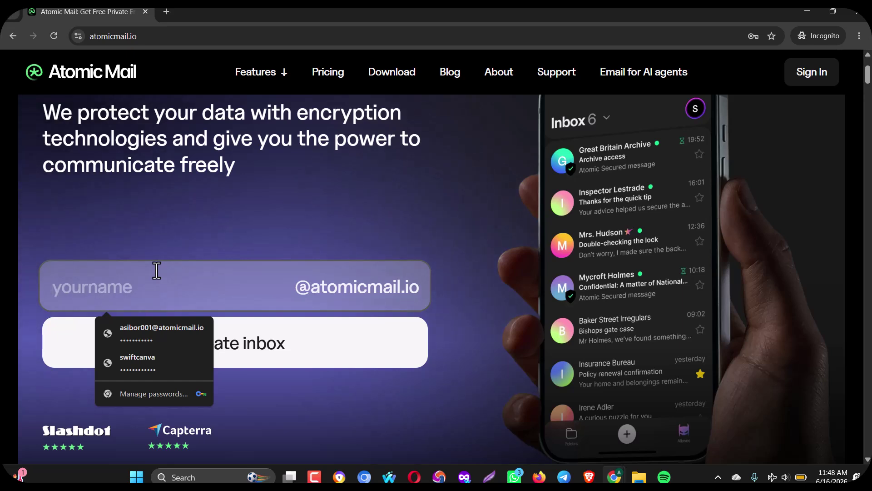
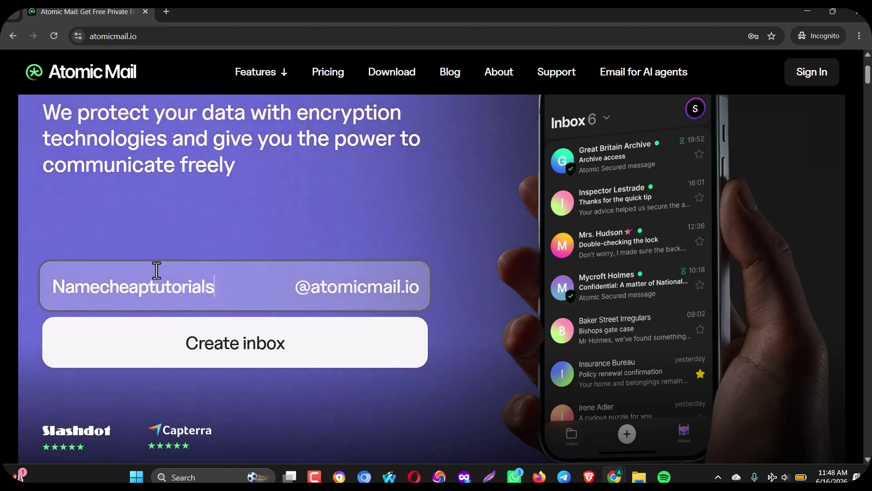
{"action": "key", "text": "ctrl+a"}
{"action": "key", "text": "ctrl+c"}
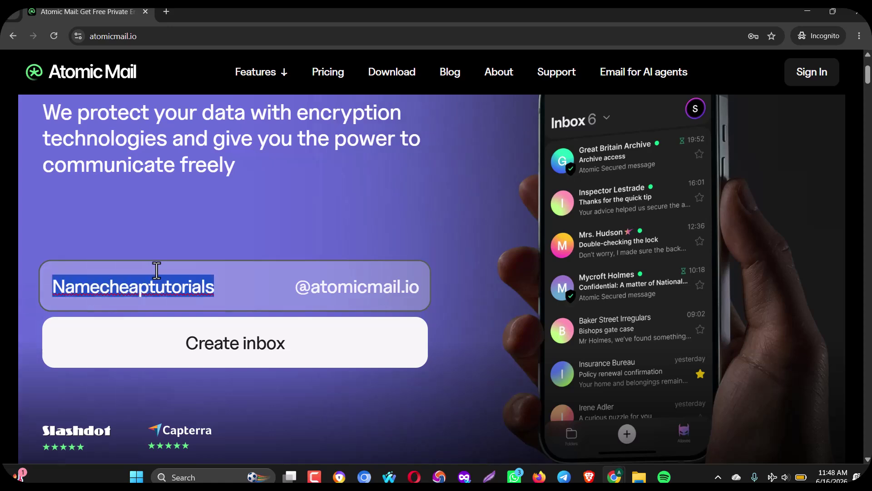
Open a spare incognito tab, then copy the username from the Atomic Mail inbox field
{"action": "left_click", "coordinate": [165, 8]}
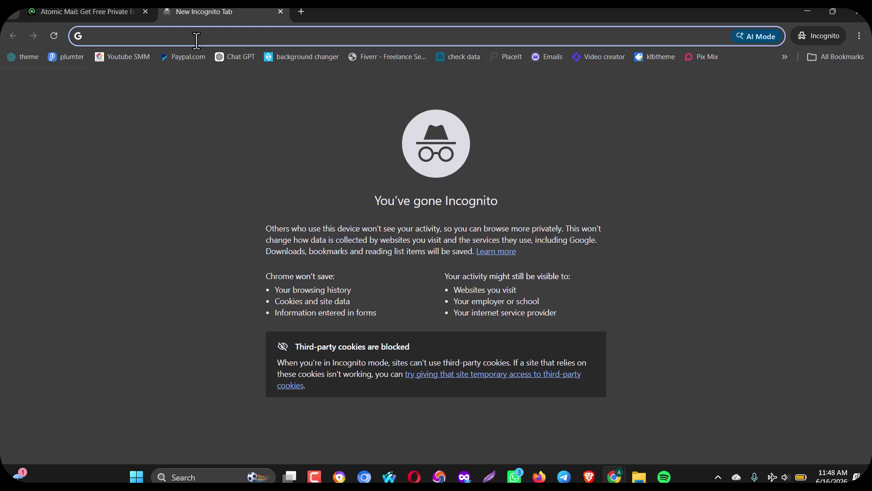
{"action": "key", "text": "ctrl+v"}
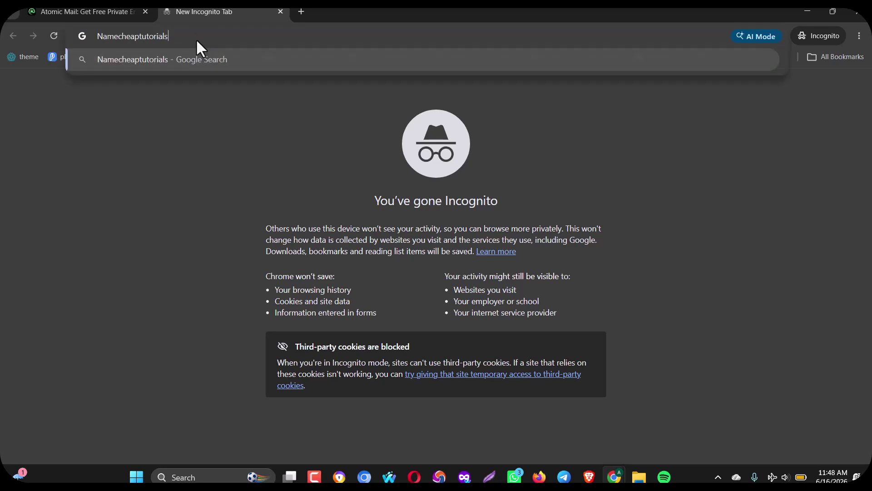
{"action": "left_click", "coordinate": [121, 12]}
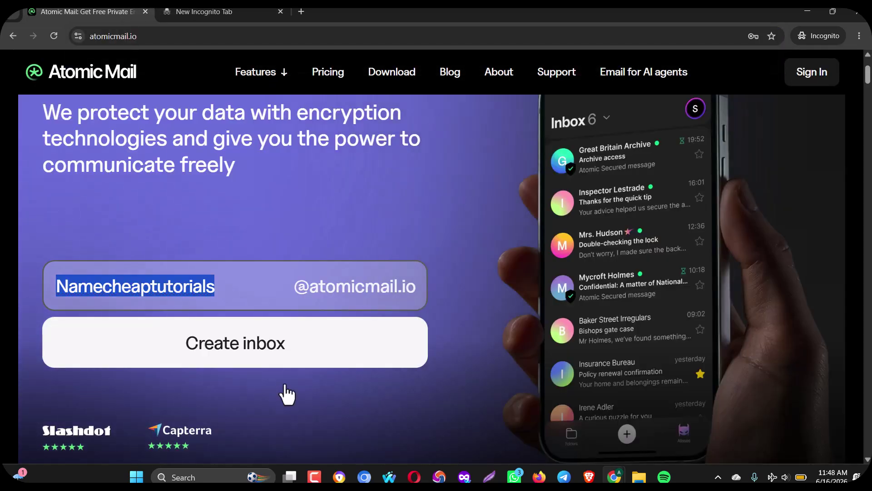
{"action": "left_click", "coordinate": [316, 285]}
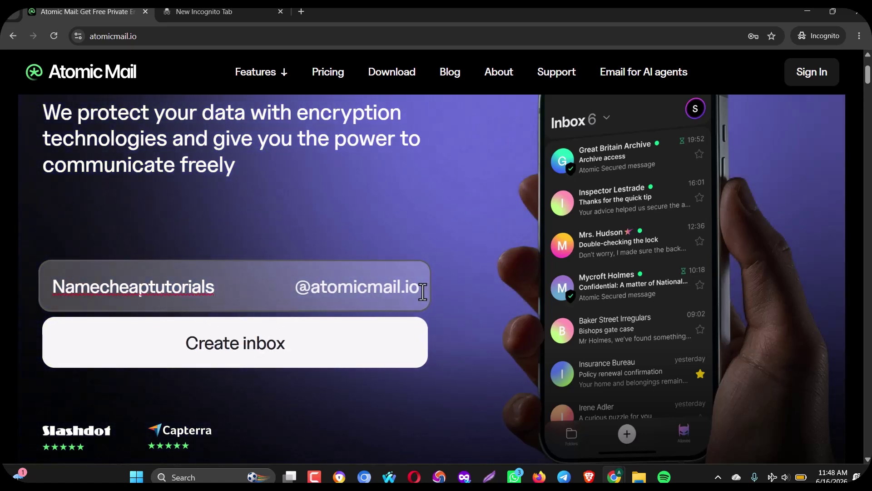
{"action": "key", "text": "ctrl+a"}
{"action": "key", "text": "ctrl+c"}
{"action": "left_click", "coordinate": [226, 13]}
{"action": "key", "text": "ctrl+v"}
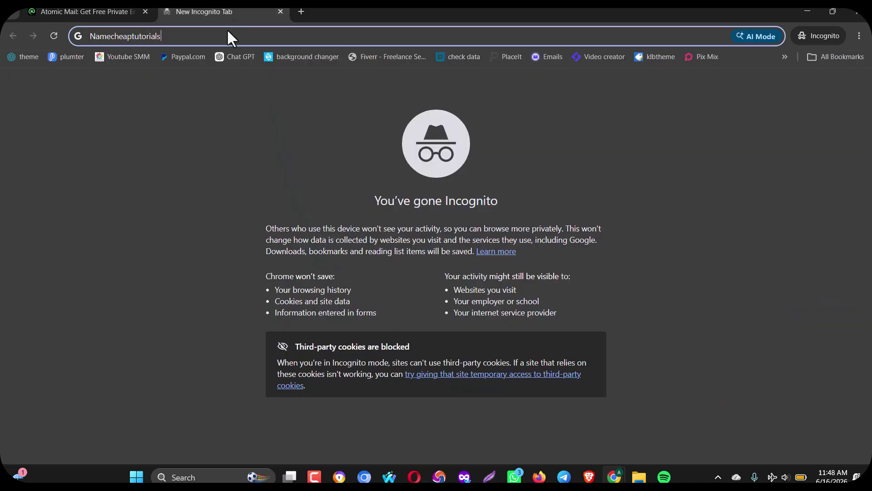
{"action": "key", "text": "ctrl+v"}
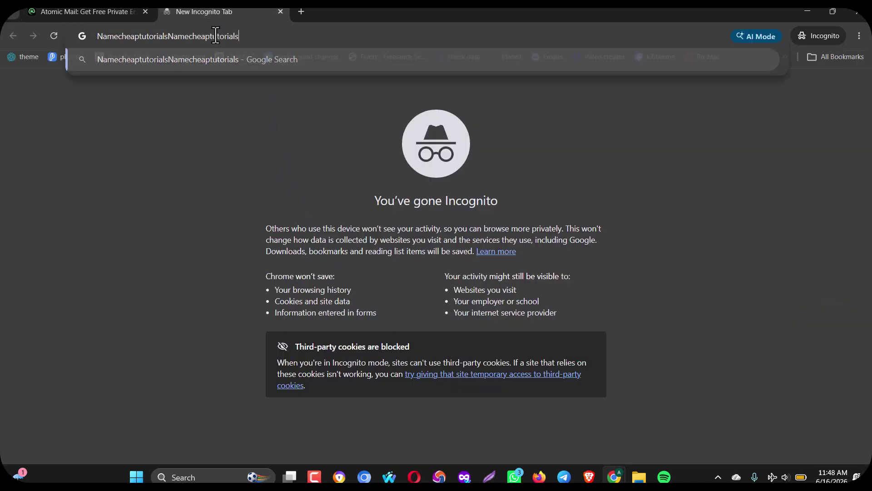
{"action": "left_click_drag", "start_coordinate": [253, 36], "coordinate": [169, 39]}
{"action": "key", "text": "BackSpace"}
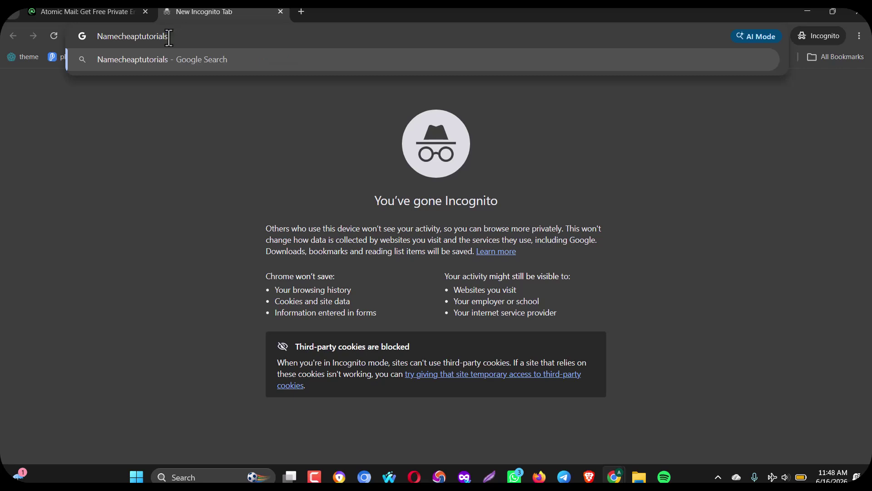
{"action": "type", "text": "@atomic"}
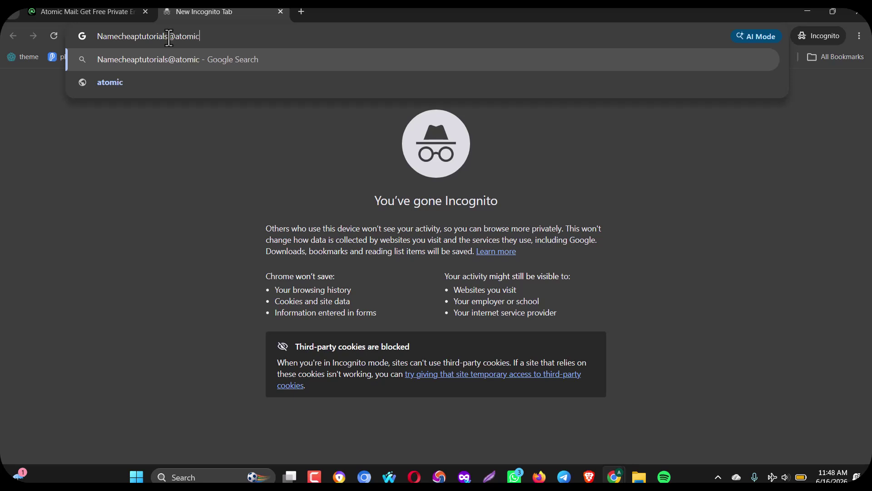
{"action": "type", "text": "mail.io"}
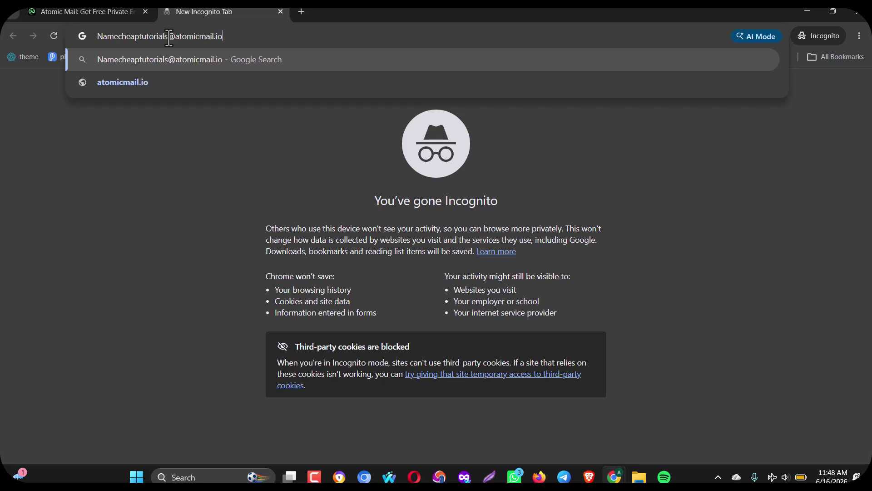
{"action": "left_click", "coordinate": [87, 9]}
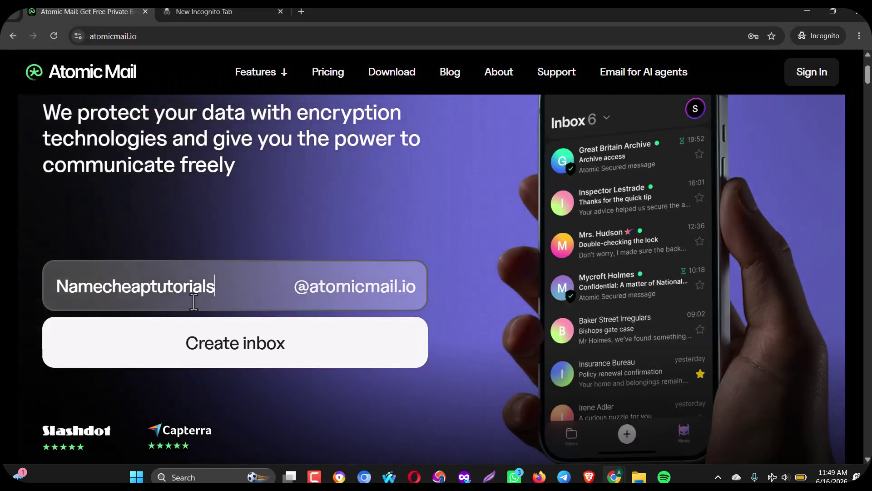
Request the new inbox, then go through Sign In to the Sign up form
{"action": "left_click", "coordinate": [214, 366]}
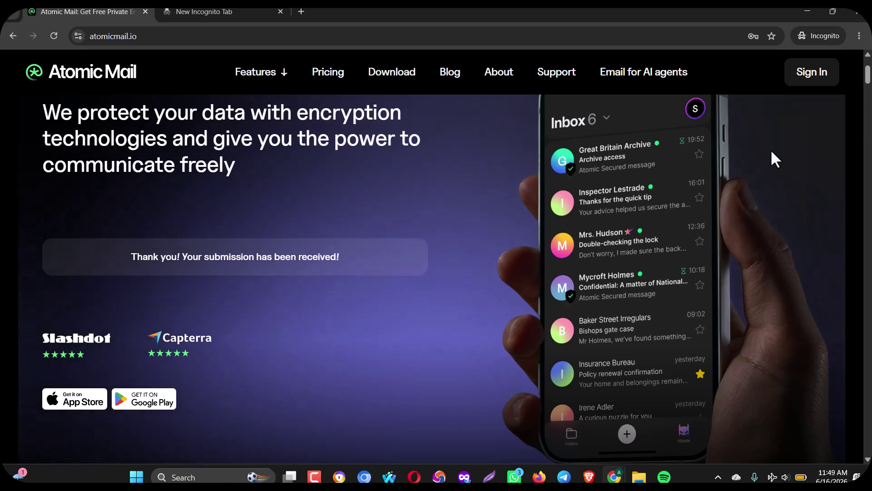
{"action": "left_click", "coordinate": [809, 77]}
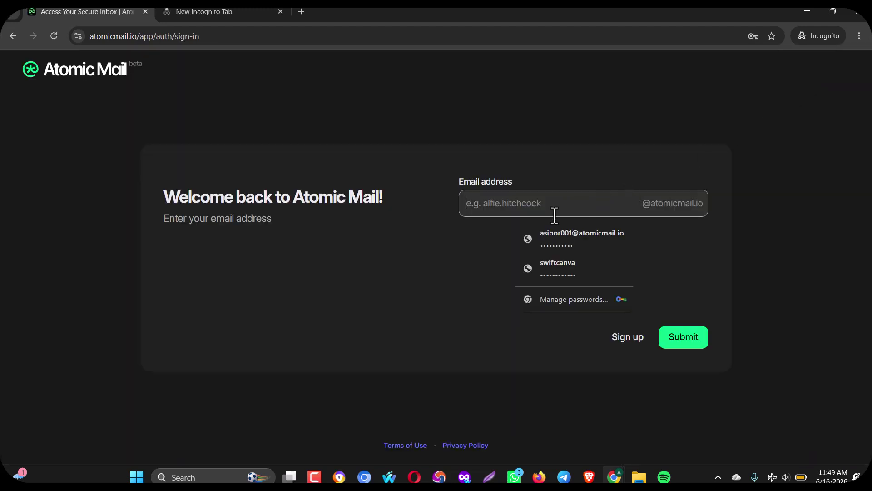
{"action": "left_click", "coordinate": [628, 337]}
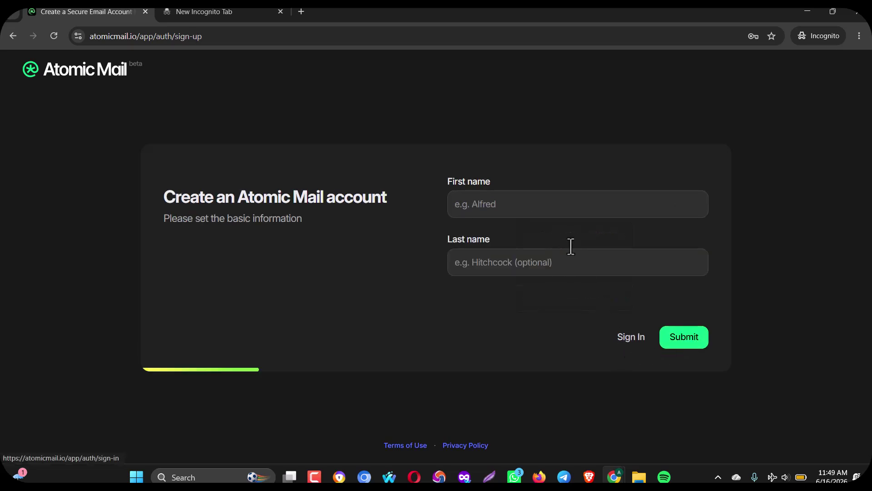
Fill the first and last name from saved autofill suggestions and submit
{"action": "left_click", "coordinate": [535, 201]}
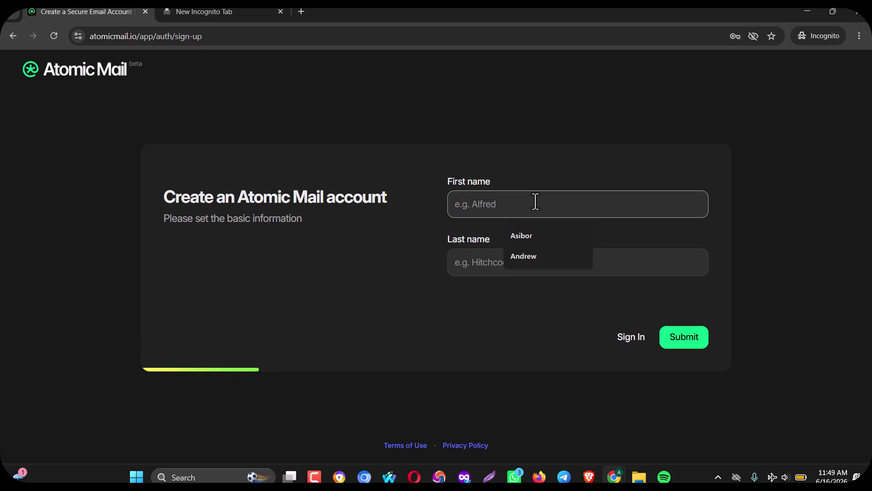
{"action": "left_click", "coordinate": [544, 236]}
{"action": "left_click", "coordinate": [536, 253]}
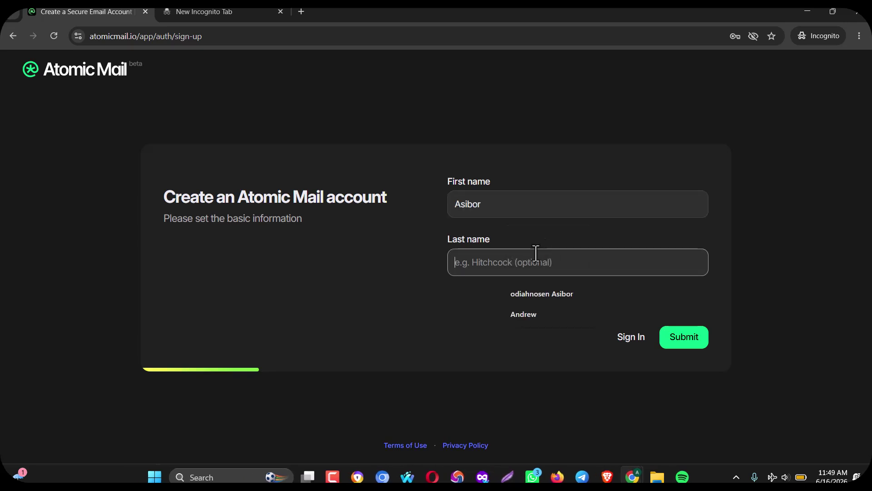
{"action": "left_click", "coordinate": [535, 315]}
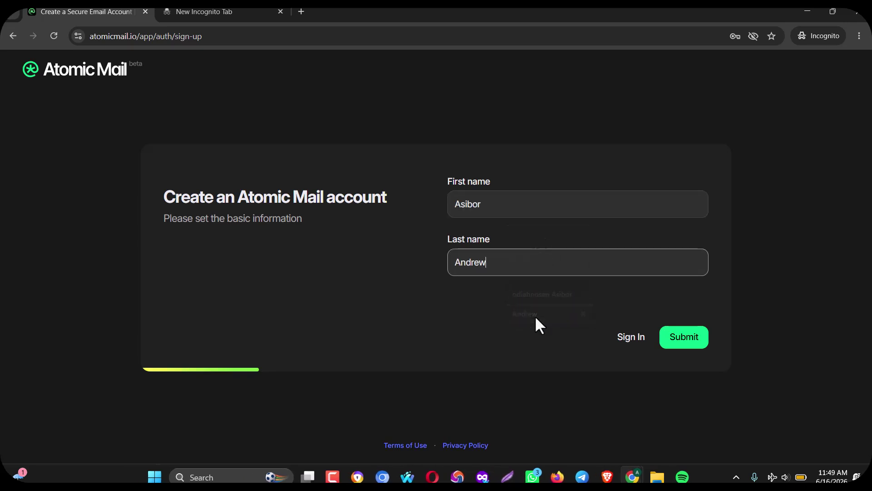
{"action": "left_click", "coordinate": [686, 344]}
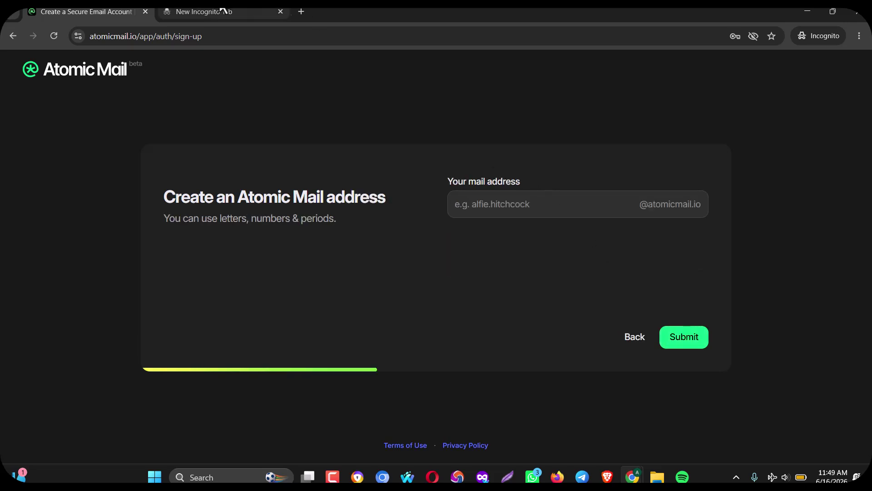
{"action": "left_click", "coordinate": [207, 12]}
{"action": "left_click", "coordinate": [225, 41]}
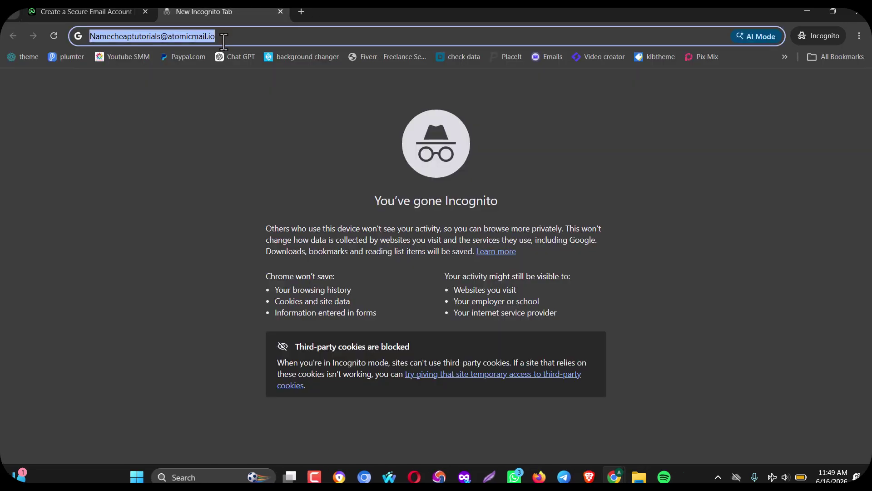
{"action": "left_click", "coordinate": [224, 41]}
{"action": "key", "text": "ctrl+shift+Tab"}
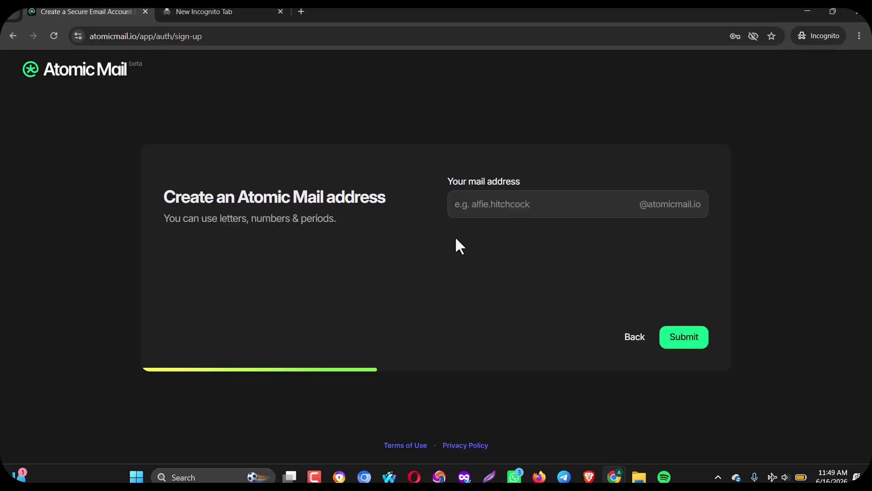
{"action": "left_click", "coordinate": [506, 204]}
{"action": "key", "text": "ctrl+v"}
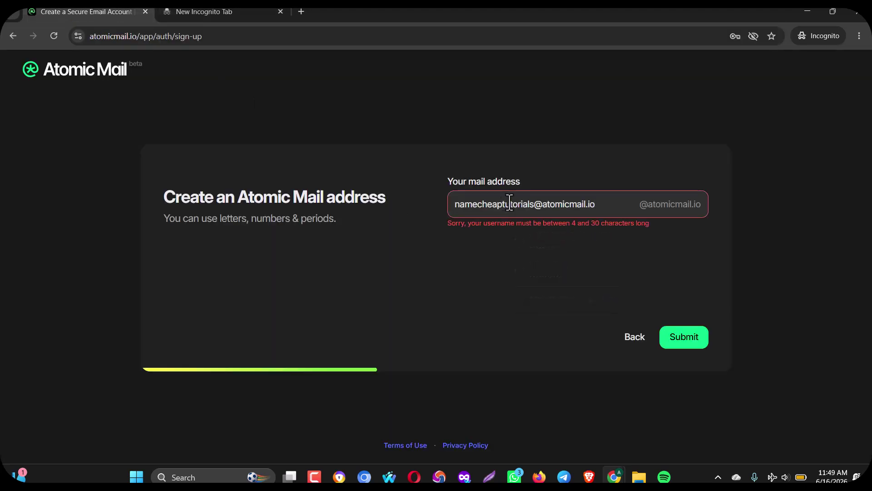
{"action": "left_click_drag", "start_coordinate": [592, 203], "coordinate": [613, 201]}
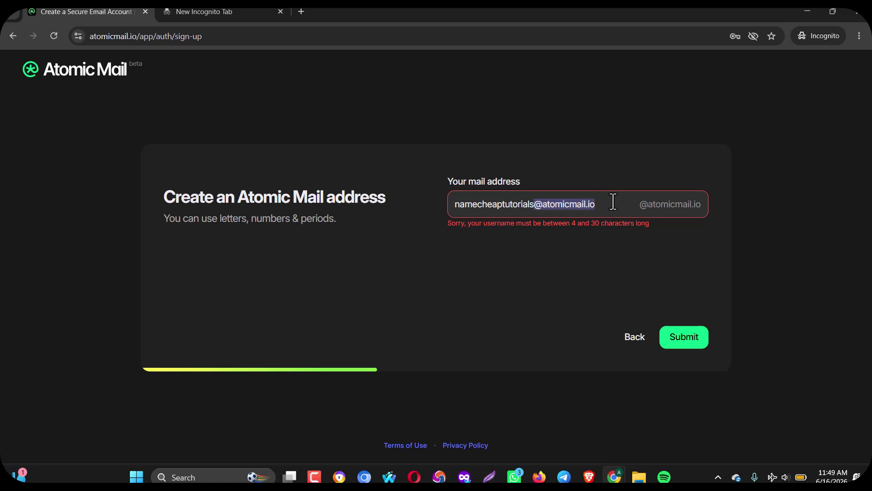
{"action": "key", "text": "BackSpace"}
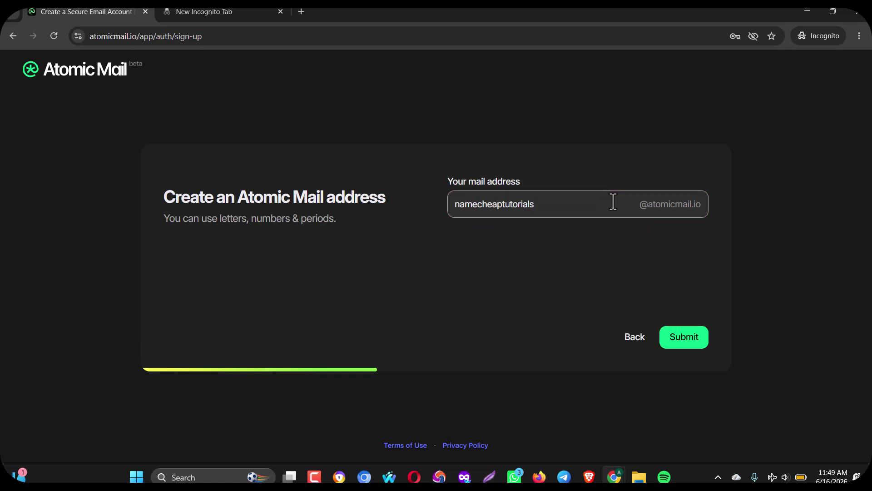
{"action": "left_click", "coordinate": [685, 338]}
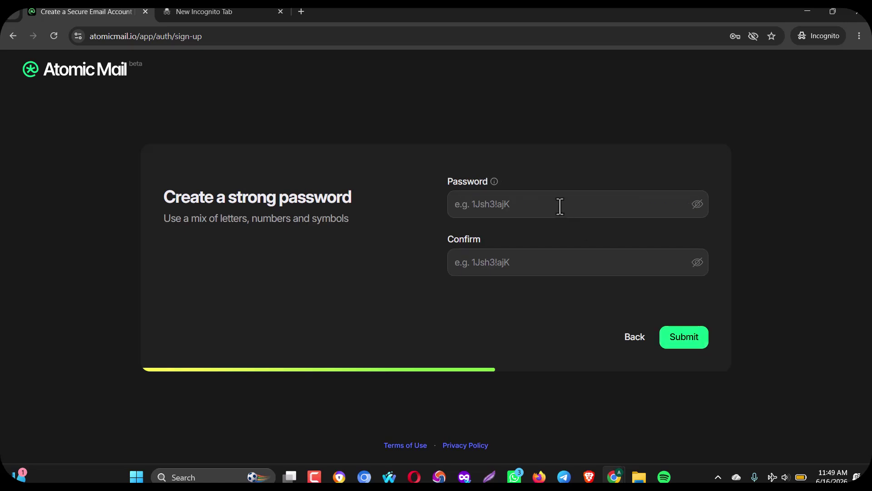
Enter an initial password in the Password field
{"action": "left_click", "coordinate": [204, 11]}
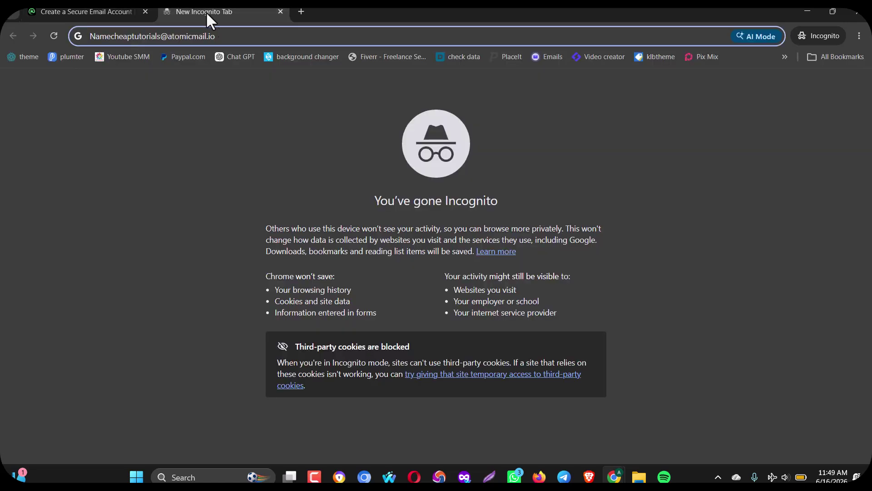
{"action": "left_click_drag", "start_coordinate": [155, 36], "coordinate": [170, 37]}
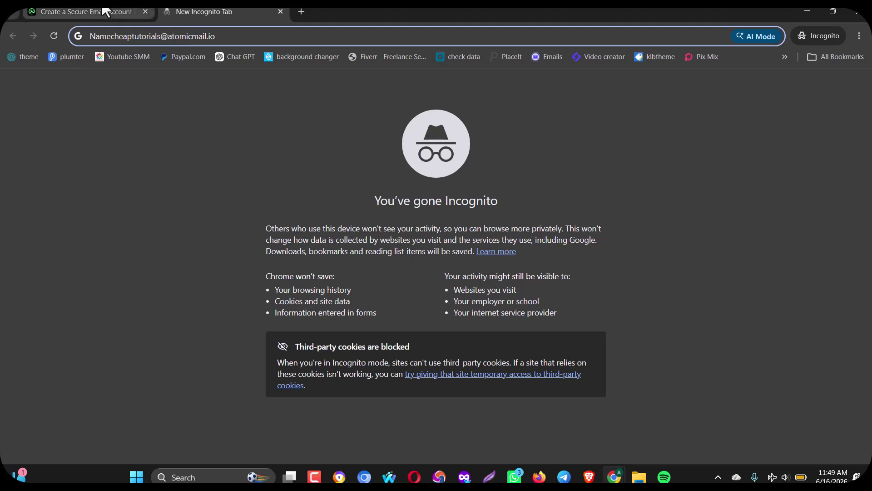
{"action": "left_click", "coordinate": [82, 11]}
{"action": "left_click", "coordinate": [503, 204]}
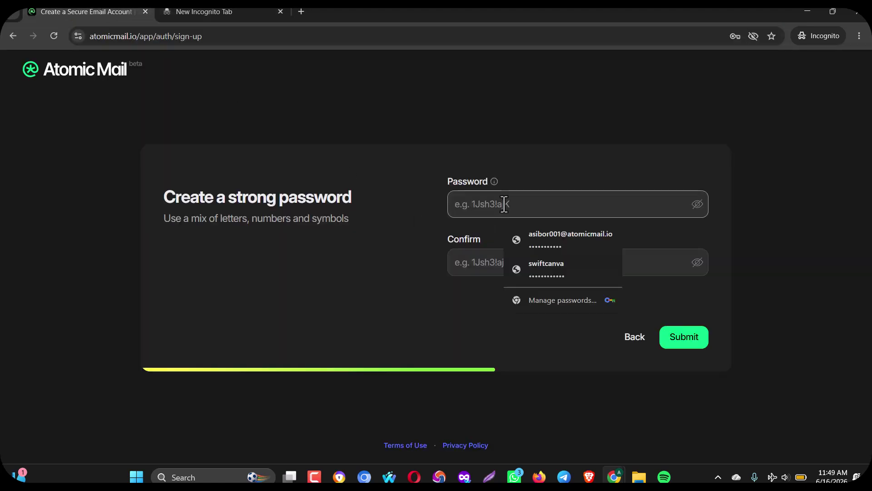
{"action": "type", "text": "•"}
{"action": "key", "text": "BackSpace"}
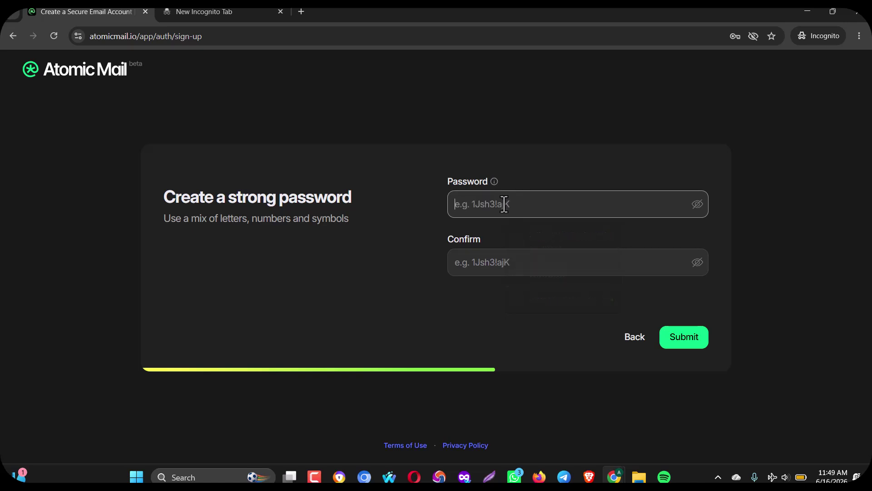
{"action": "type", "text": "••"}
{"action": "key", "text": "BackSpace"}
{"action": "type", "text": "•••"}
Retype the password with a number included, then start retyping it in Confirm
{"action": "left_click", "coordinate": [503, 263]}
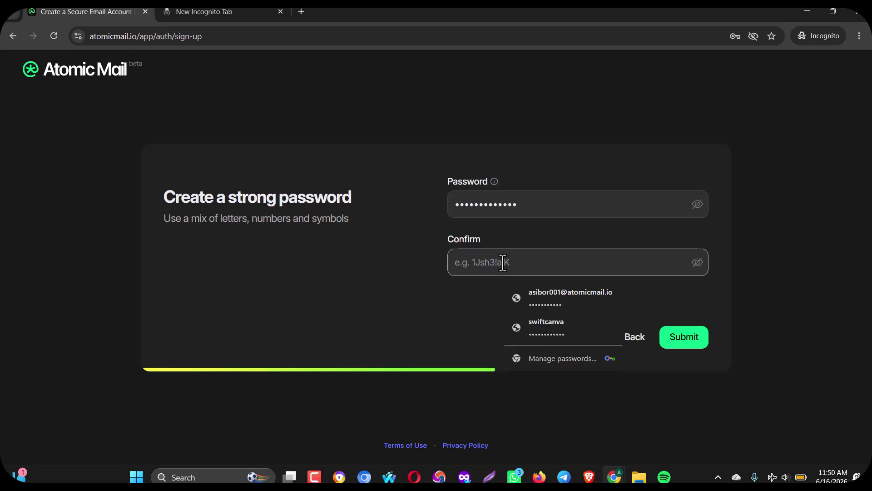
{"action": "left_click", "coordinate": [555, 204]}
{"action": "key", "text": "ctrl+a"}
{"action": "key", "text": "BackSpace"}
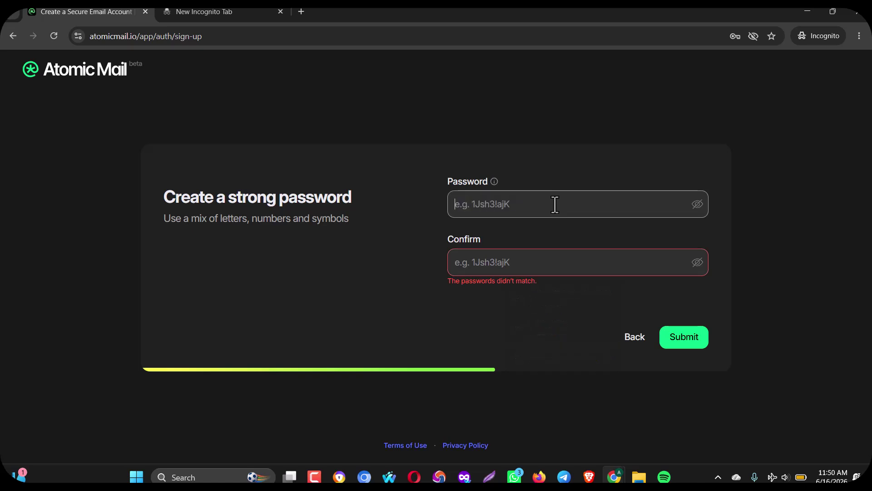
{"action": "type", "text": "•••••••••"}
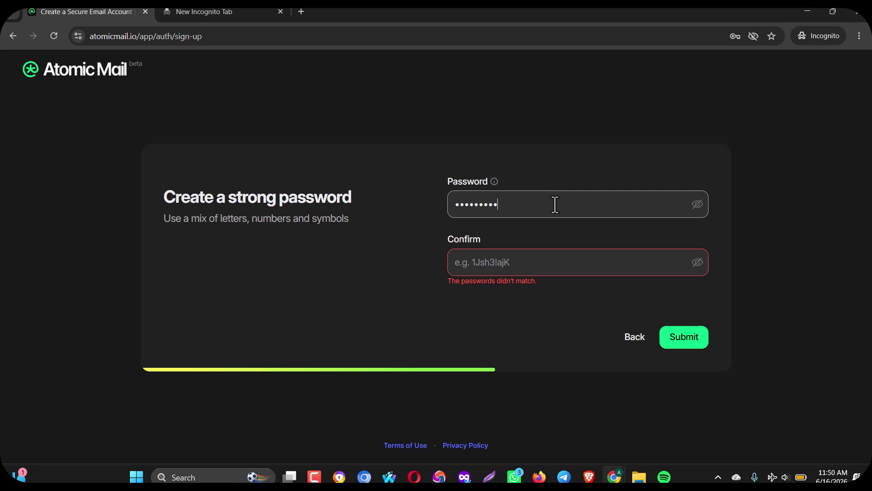
{"action": "left_click", "coordinate": [546, 263]}
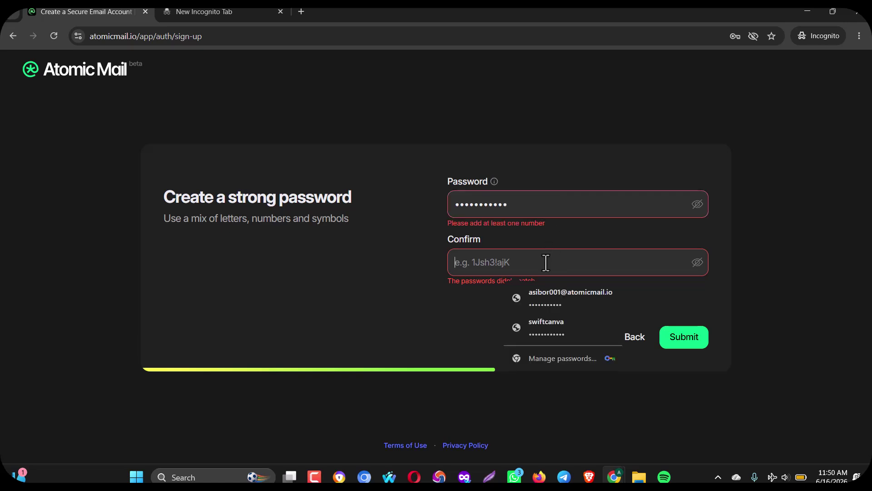
{"action": "left_click", "coordinate": [557, 203]}
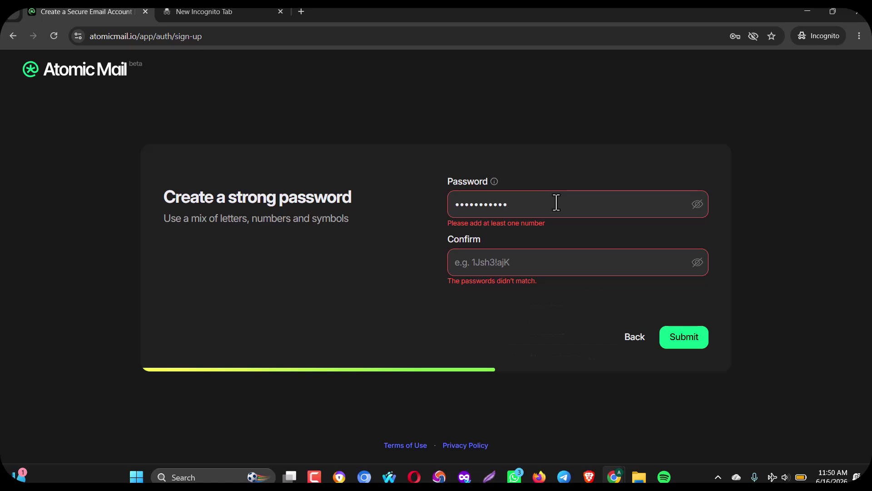
{"action": "left_click", "coordinate": [550, 262]}
{"action": "type", "text": "********"}
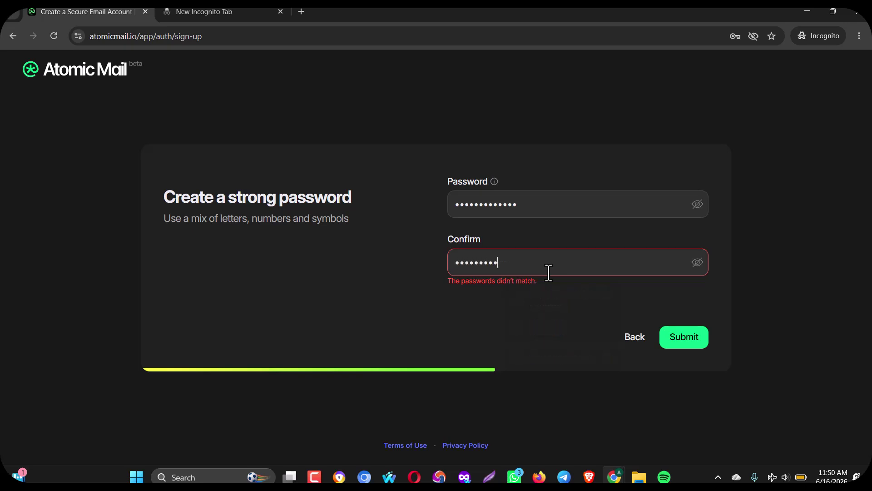
{"action": "type", "text": "***"}
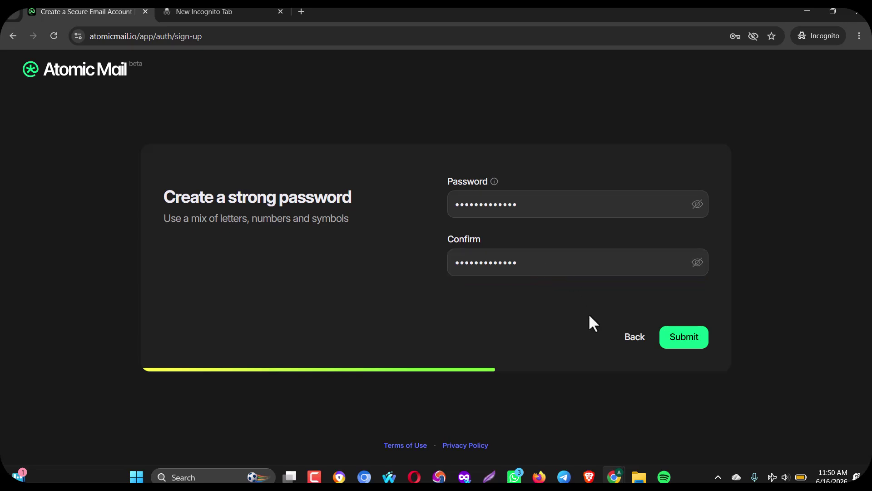
Submit the password, save the seed phrase TXT file to Downloads, and sign in
{"action": "left_click", "coordinate": [688, 345]}
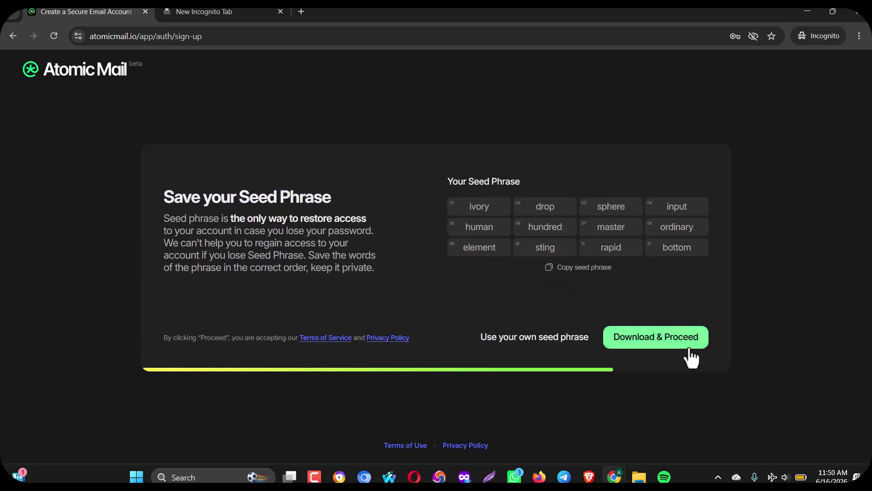
{"action": "left_click", "coordinate": [665, 339]}
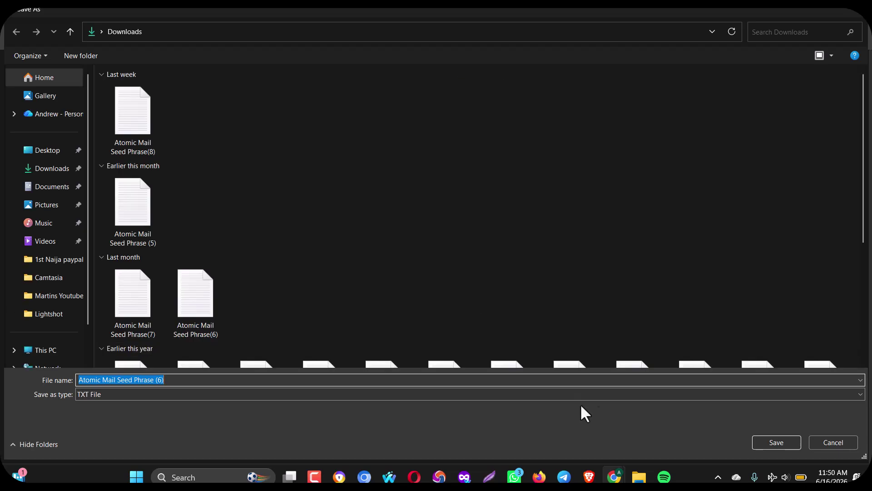
{"action": "left_click", "coordinate": [762, 443]}
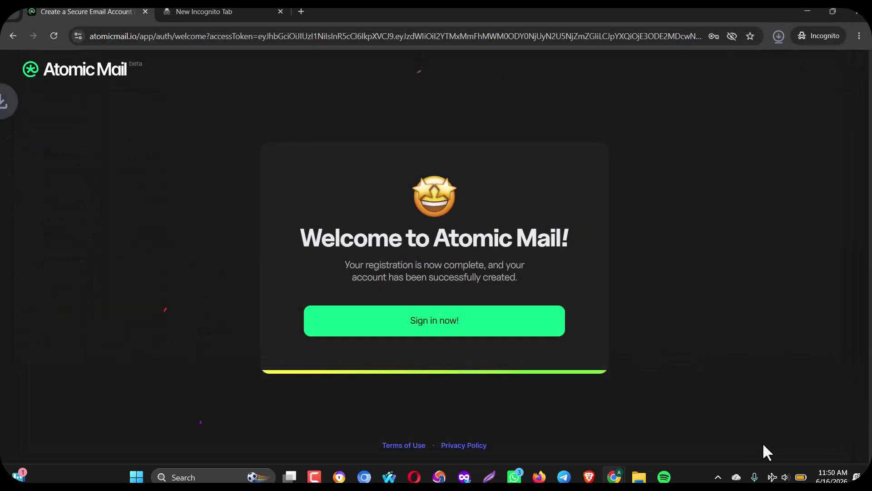
{"action": "left_click", "coordinate": [438, 330]}
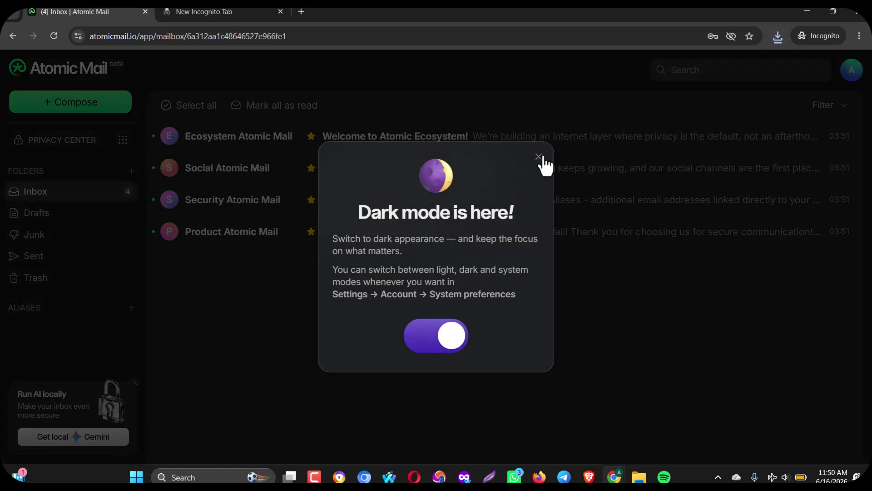
Dismiss the dark-mode popup and select the new email address in the incognito tab
{"action": "left_click", "coordinate": [540, 157]}
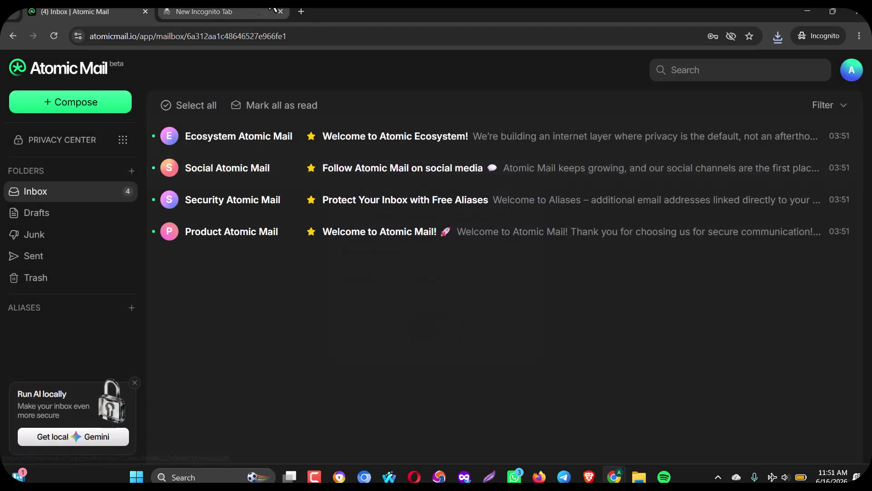
{"action": "left_click", "coordinate": [213, 13]}
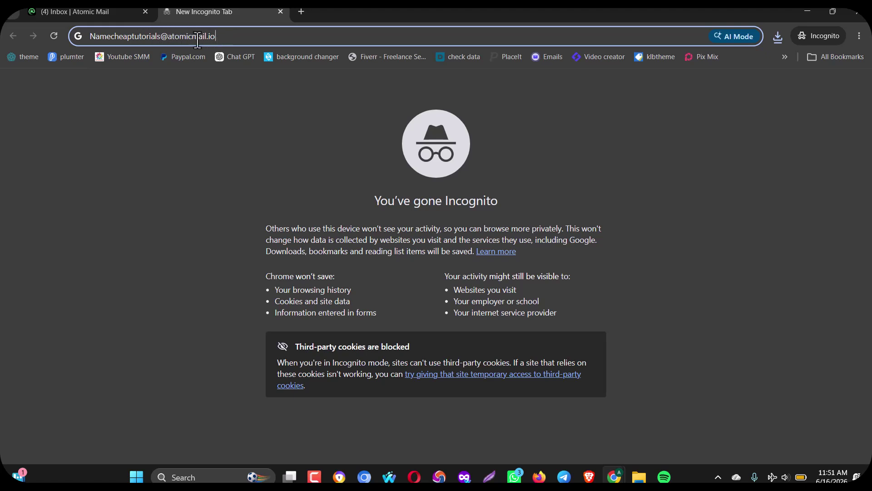
{"action": "left_click_drag", "start_coordinate": [218, 36], "coordinate": [79, 36]}
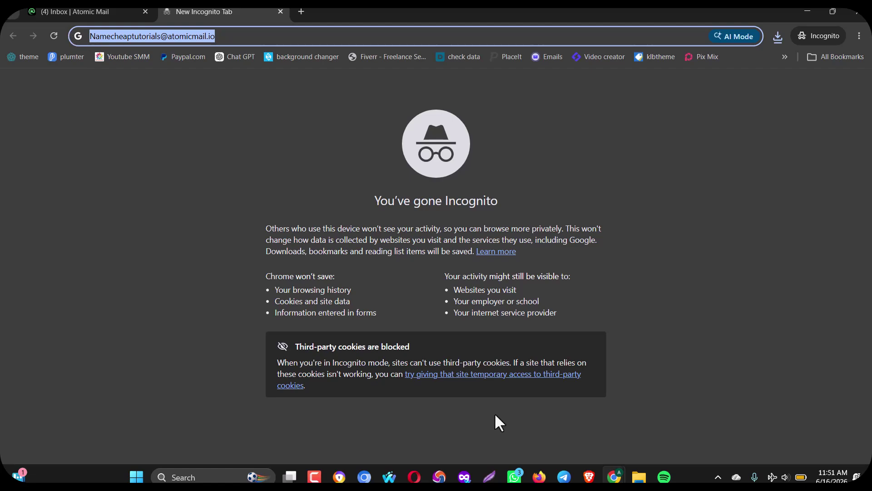
Switch back to the Namecheap window and open Hosting > Shared Hosting
{"action": "left_click", "coordinate": [615, 476]}
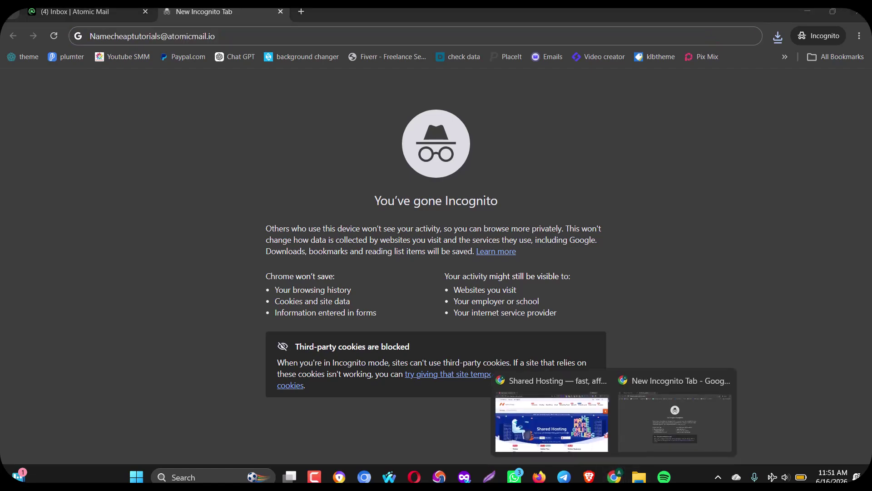
{"action": "left_click", "coordinate": [577, 437]}
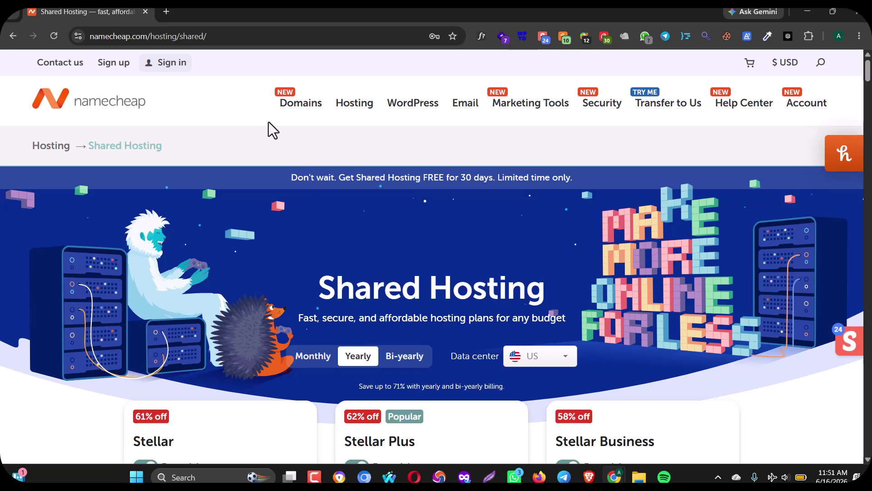
{"action": "left_click", "coordinate": [104, 64]}
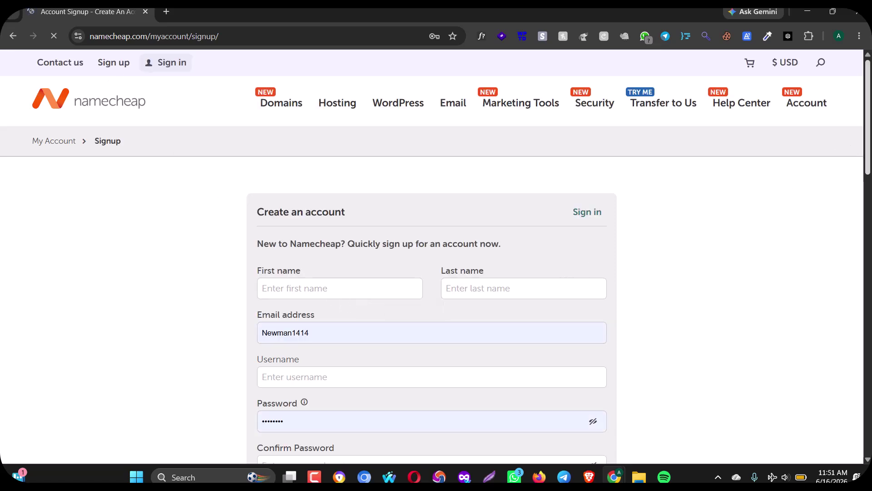
{"action": "scroll", "coordinate": [431, 254], "scroll_direction": "down", "scroll_amount": 6}
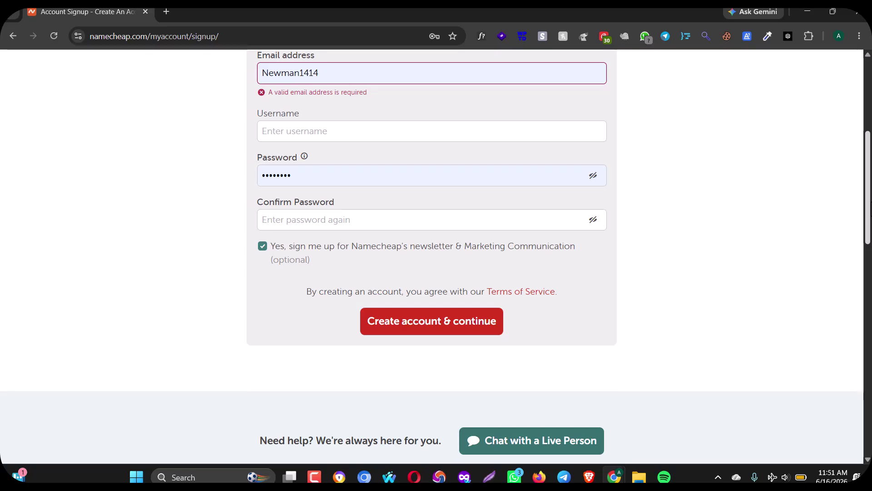
{"action": "scroll", "coordinate": [431, 255], "scroll_direction": "up", "scroll_amount": 6}
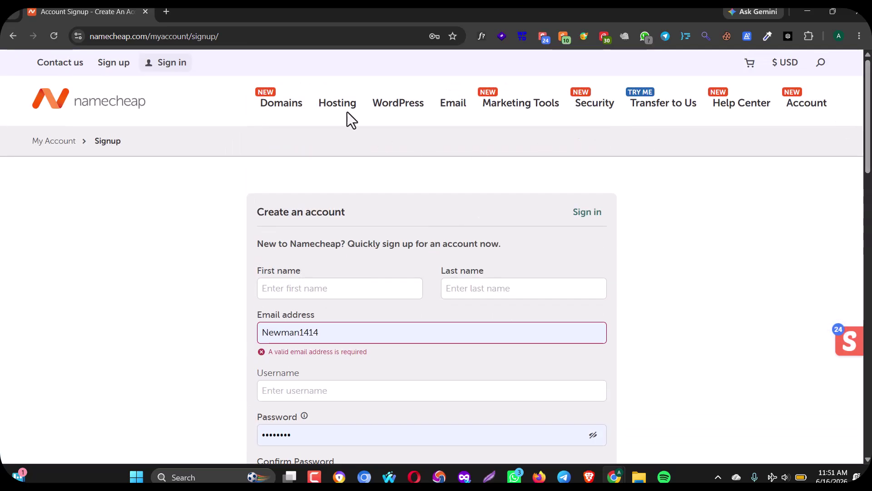
{"action": "mouse_move", "coordinate": [330, 111]}
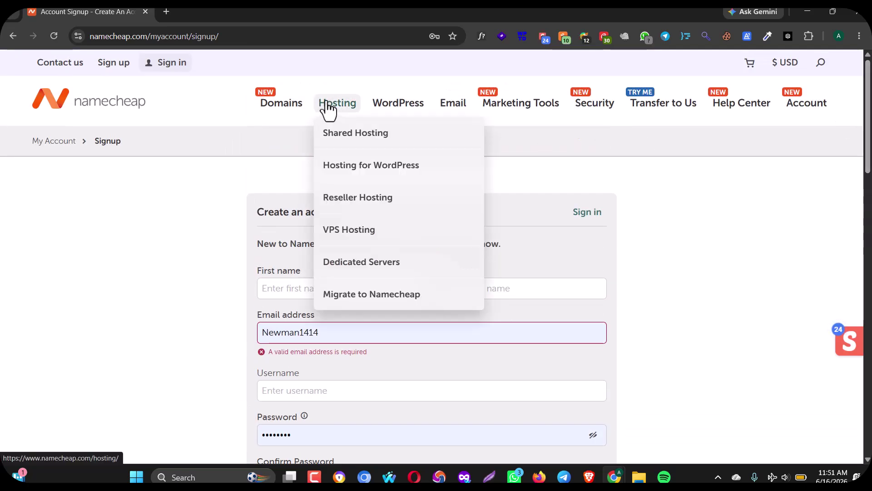
{"action": "left_click", "coordinate": [354, 139]}
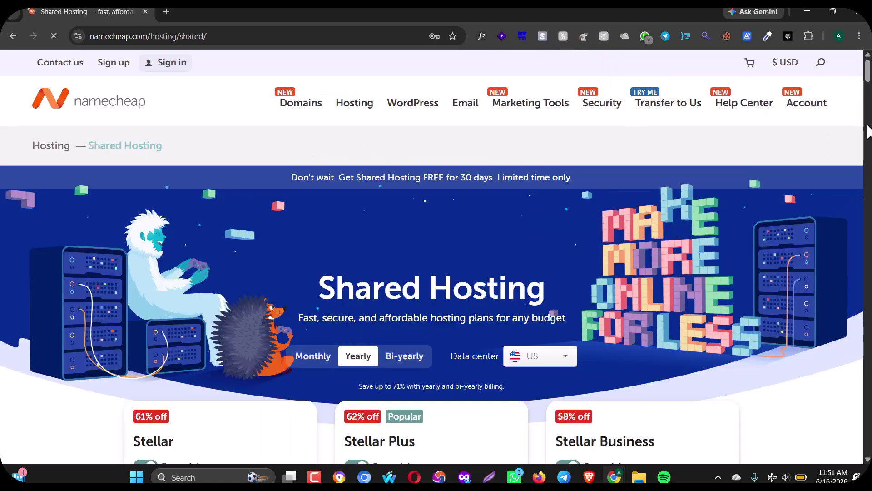
{"action": "scroll", "coordinate": [869, 101], "scroll_direction": "down", "scroll_amount": 5}
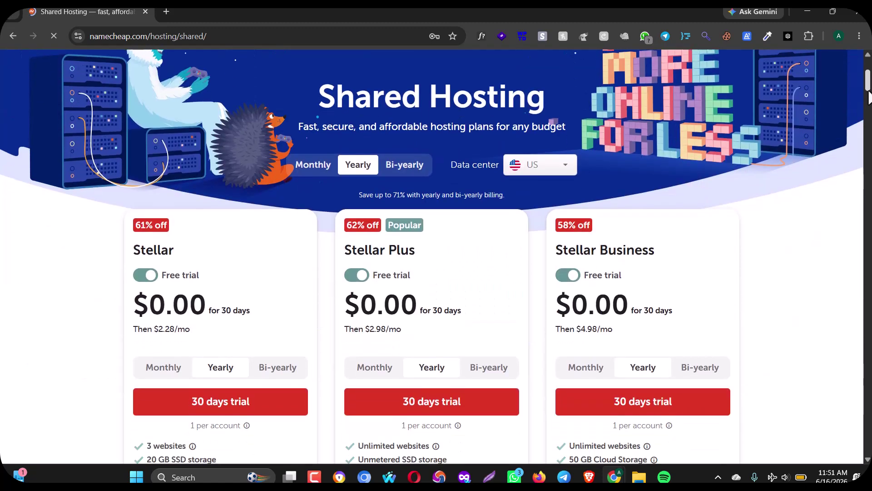
{"action": "left_click_drag", "start_coordinate": [869, 95], "coordinate": [871, 97]}
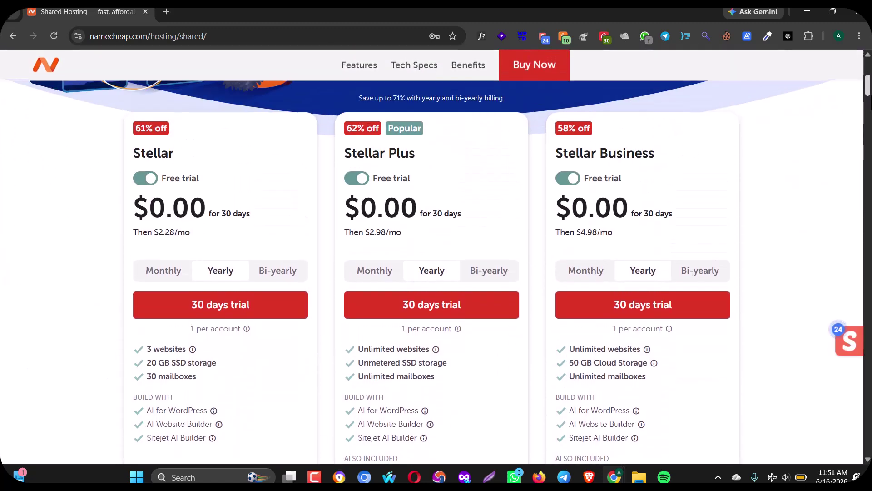
{"action": "scroll", "coordinate": [432, 254], "scroll_direction": "down", "scroll_amount": 3}
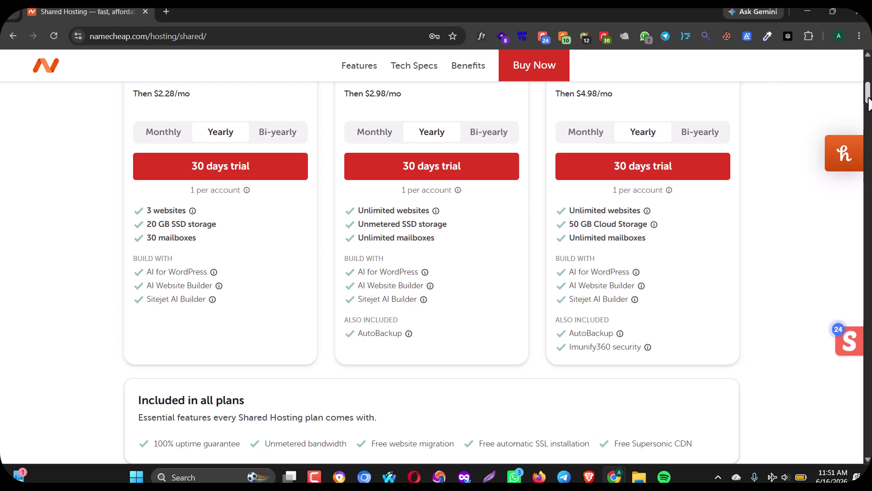
{"action": "left_click_drag", "start_coordinate": [867, 99], "coordinate": [871, 91]}
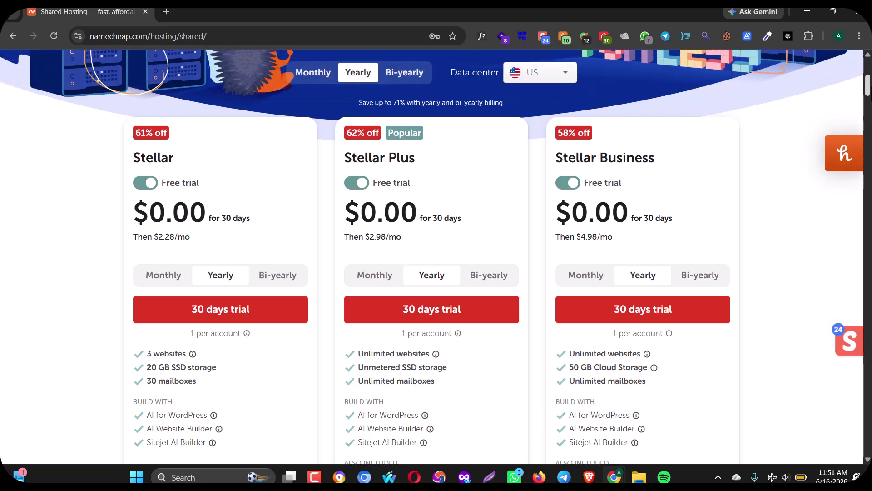
{"action": "scroll", "coordinate": [432, 256], "scroll_direction": "down", "scroll_amount": 2}
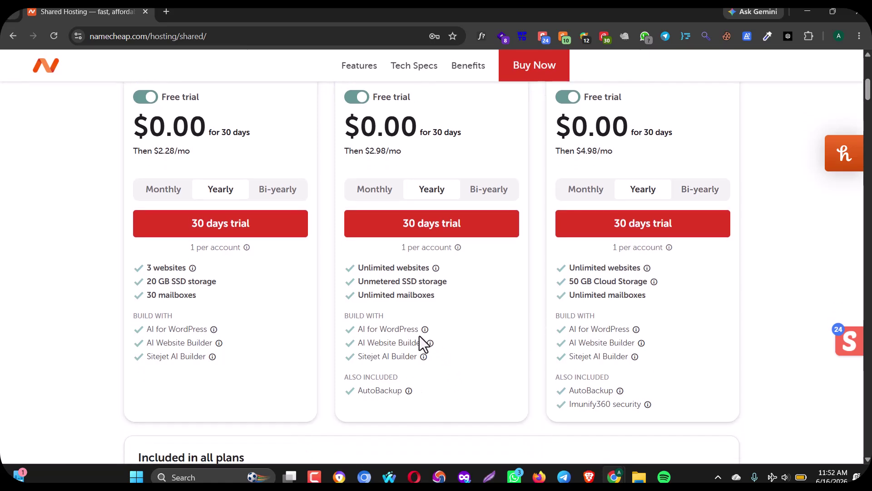
{"action": "mouse_move", "coordinate": [424, 331]}
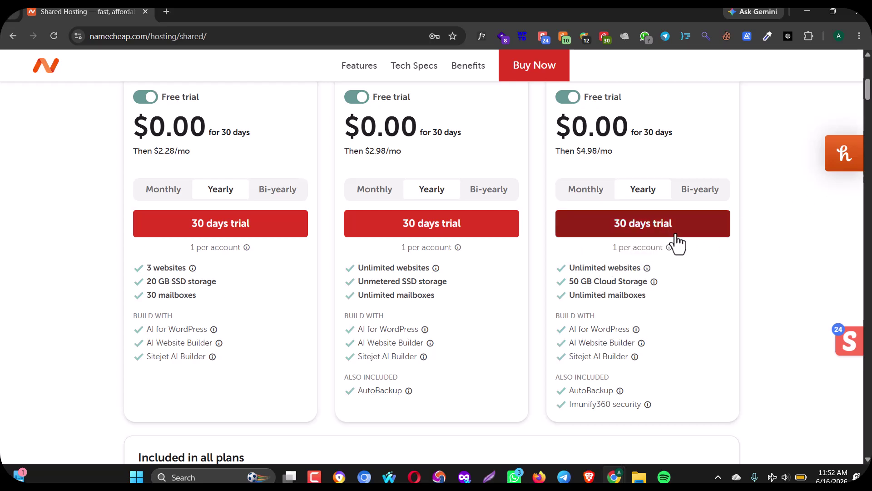
Start the 30-day free trial of the Stellar Business hosting plan
{"action": "left_click", "coordinate": [626, 231]}
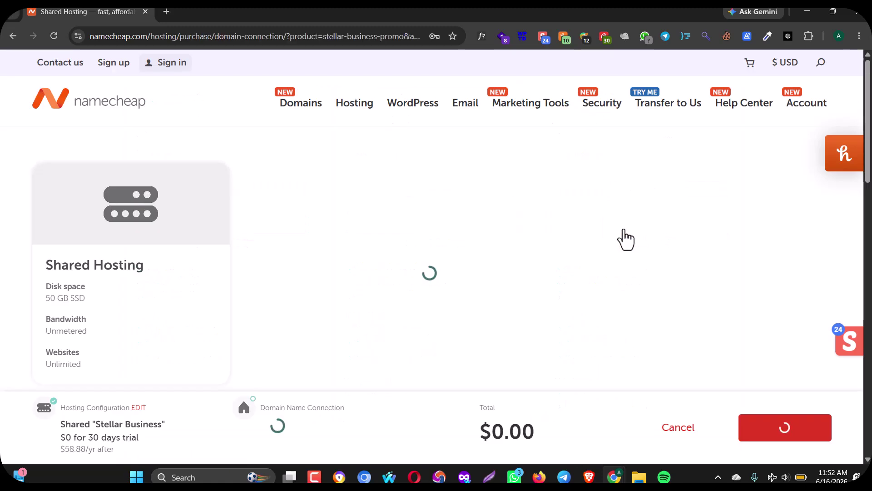
{"action": "left_click_drag", "start_coordinate": [871, 129], "coordinate": [869, 56]}
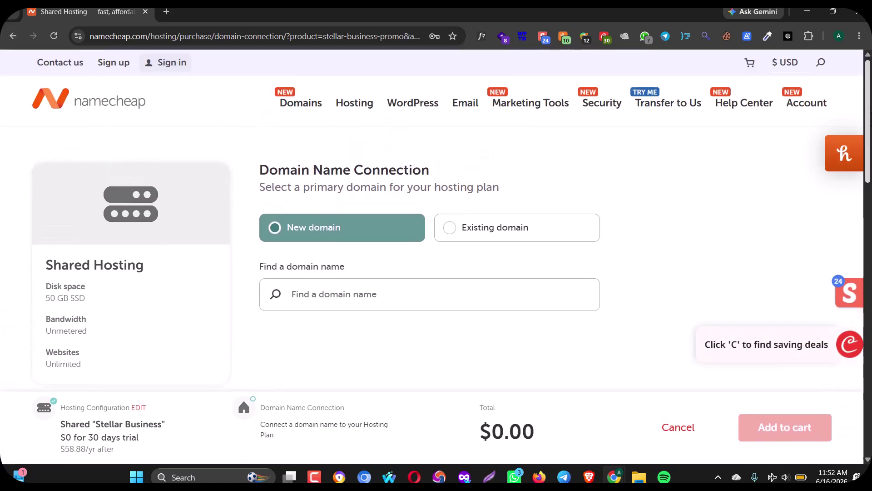
{"action": "scroll", "coordinate": [432, 257], "scroll_direction": "down", "scroll_amount": 2}
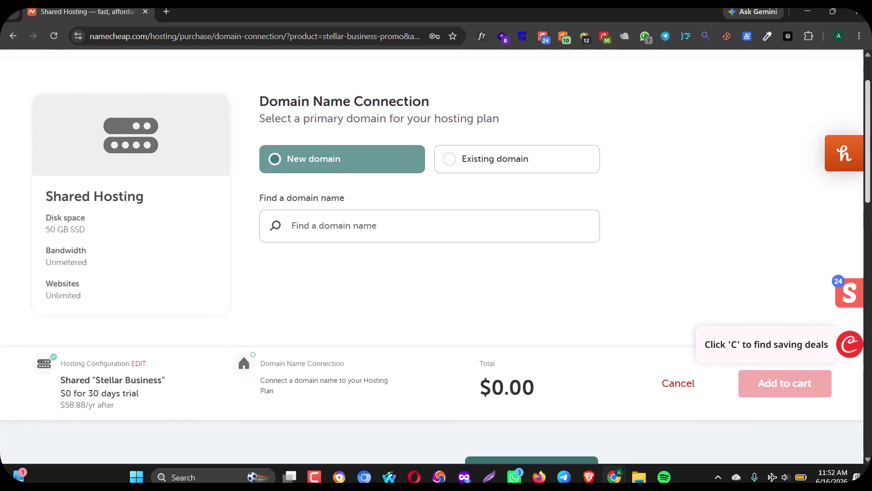
{"action": "mouse_move", "coordinate": [870, 156]}
{"action": "left_mouse_down"}
{"action": "mouse_move", "coordinate": [870, 175]}
{"action": "mouse_move", "coordinate": [870, 124]}
{"action": "mouse_move", "coordinate": [870, 151]}
{"action": "left_mouse_up"}
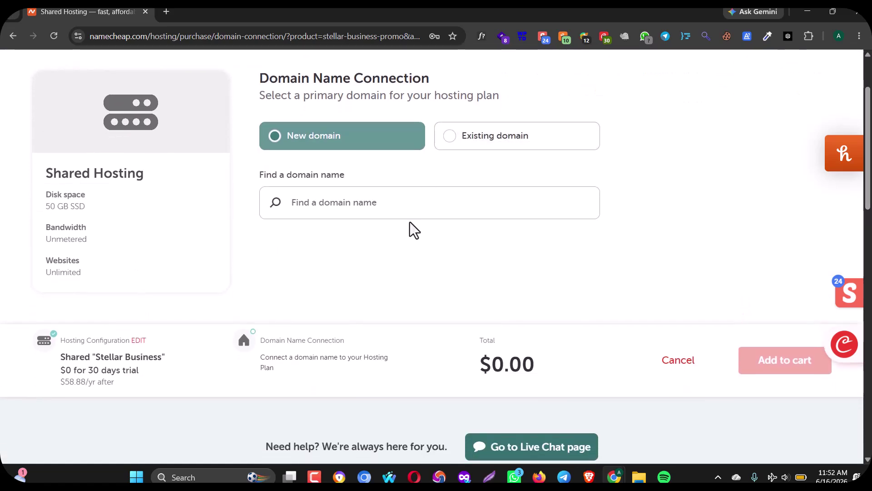
Search for andrewdreamworks.com, then clear the domain search and its results
{"action": "left_click", "coordinate": [390, 203]}
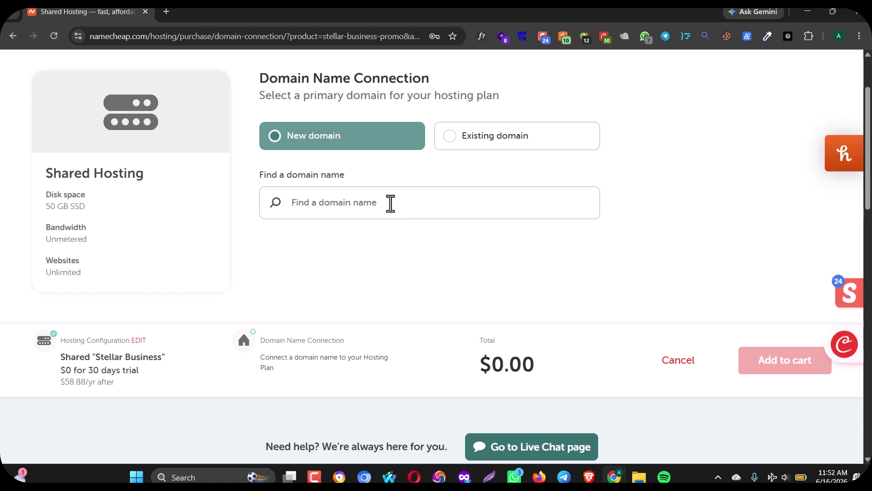
{"action": "type", "text": "andrewdreamworks.com"}
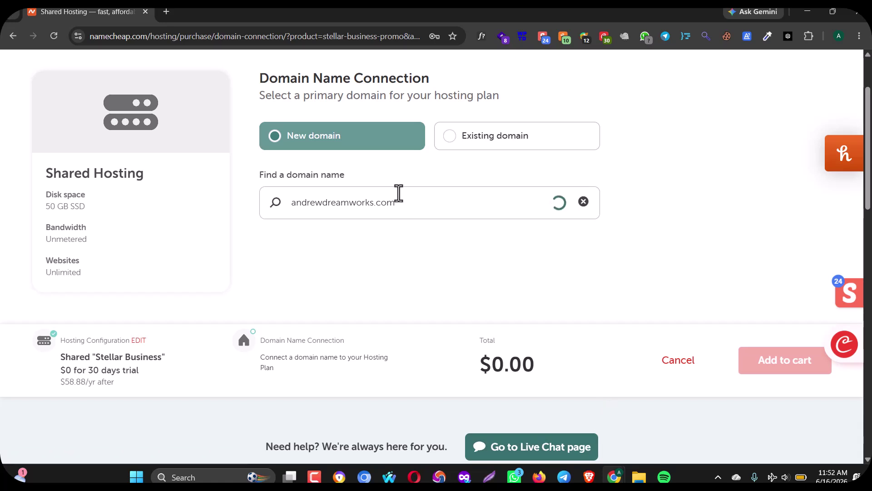
{"action": "scroll", "coordinate": [433, 205], "scroll_direction": "down", "scroll_amount": 2}
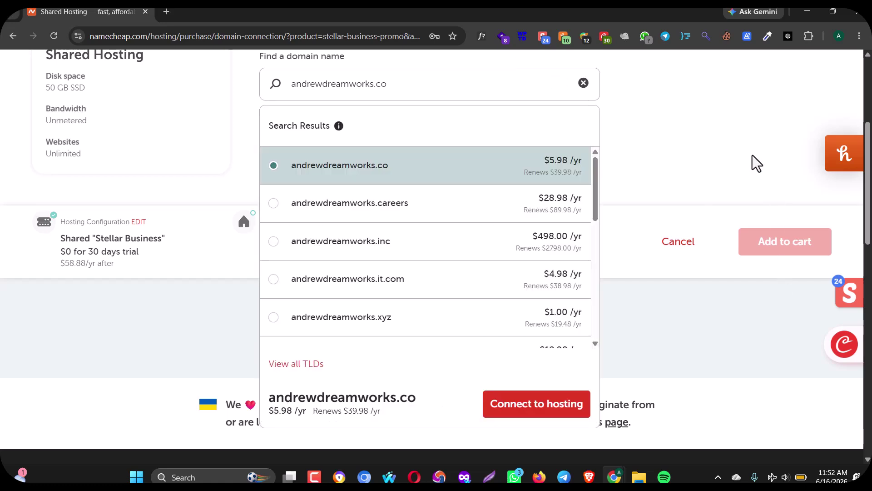
{"action": "left_click", "coordinate": [580, 83]}
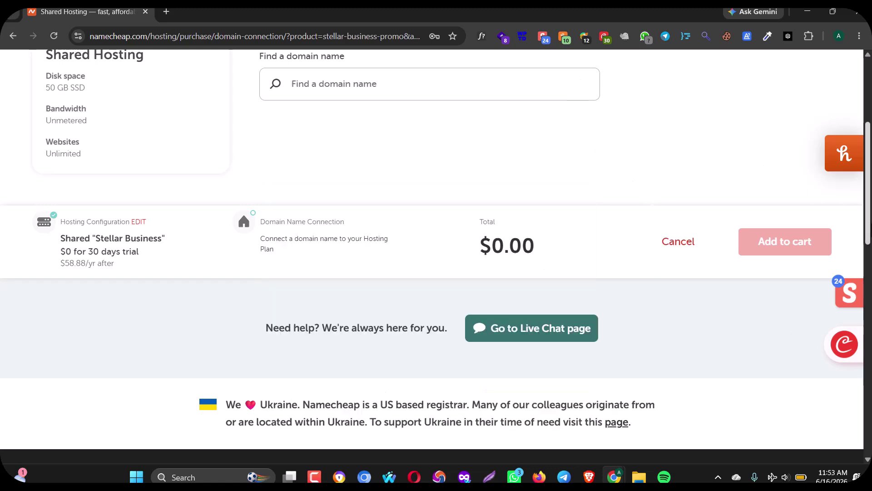
{"action": "scroll", "coordinate": [868, 182], "scroll_direction": "up", "scroll_amount": 4}
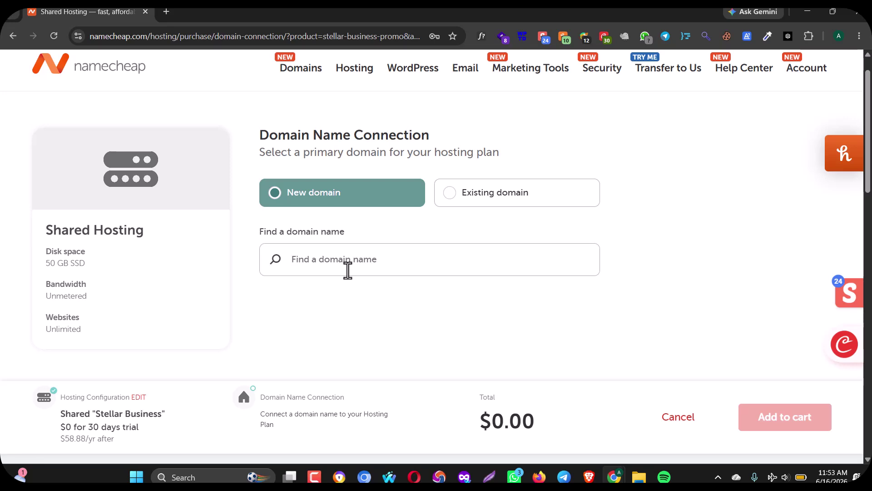
Connect the owned domain andrewdreamworks.online to Stellar Business and add the plan to the cart
{"action": "left_click", "coordinate": [466, 200]}
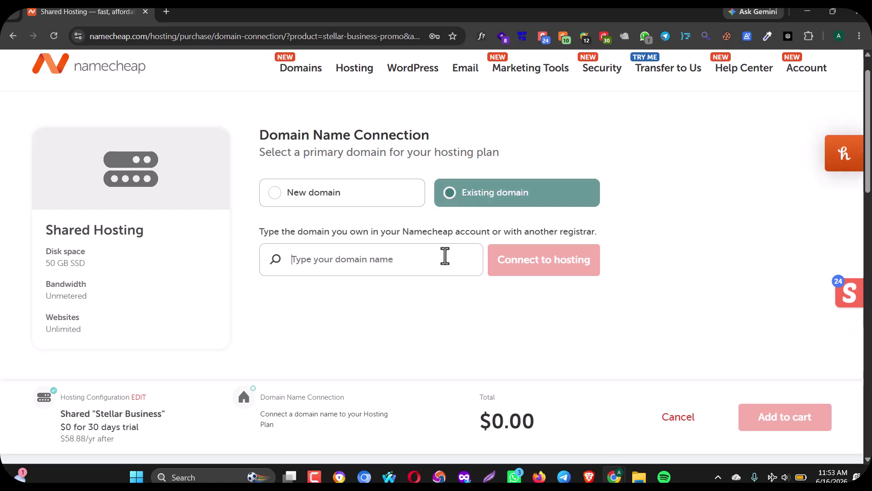
{"action": "type", "text": "an"}
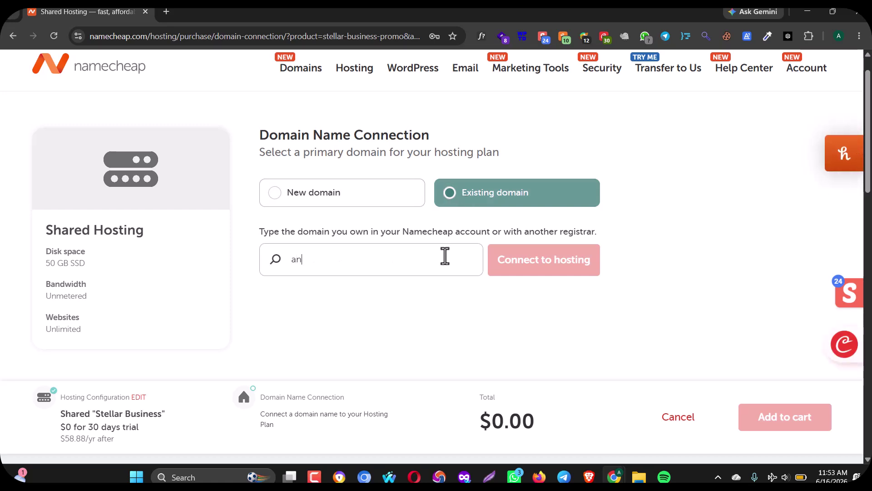
{"action": "type", "text": "drewdreamworks.online"}
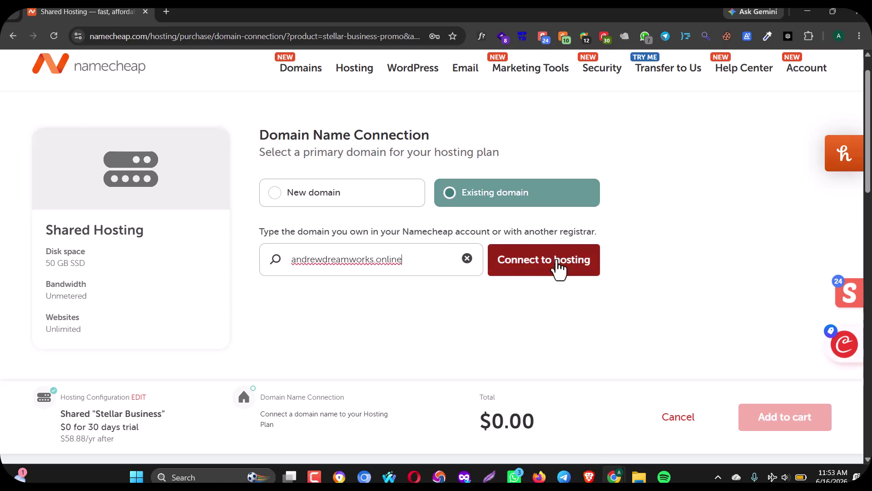
{"action": "left_click", "coordinate": [538, 273]}
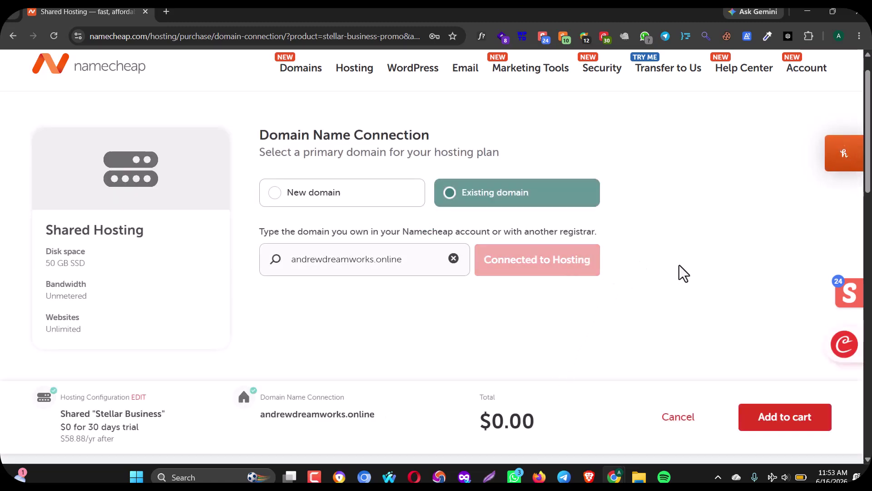
{"action": "scroll", "coordinate": [788, 227], "scroll_direction": "down", "scroll_amount": 3}
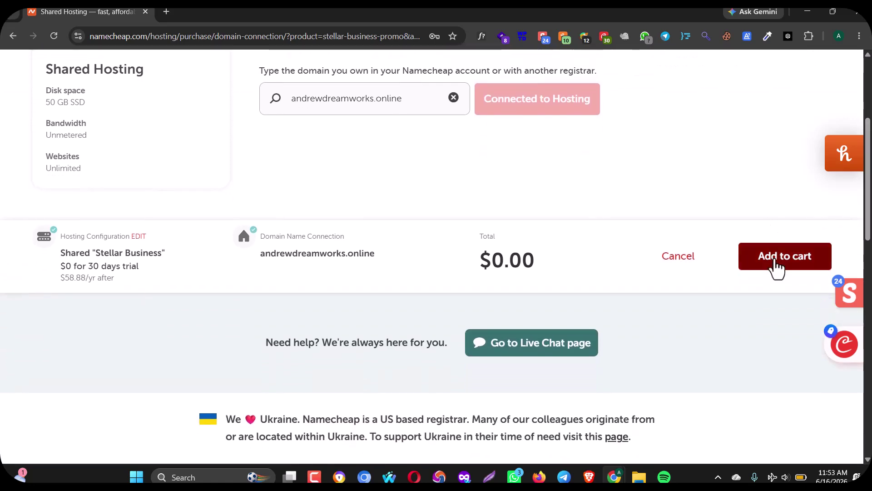
{"action": "left_click", "coordinate": [776, 265]}
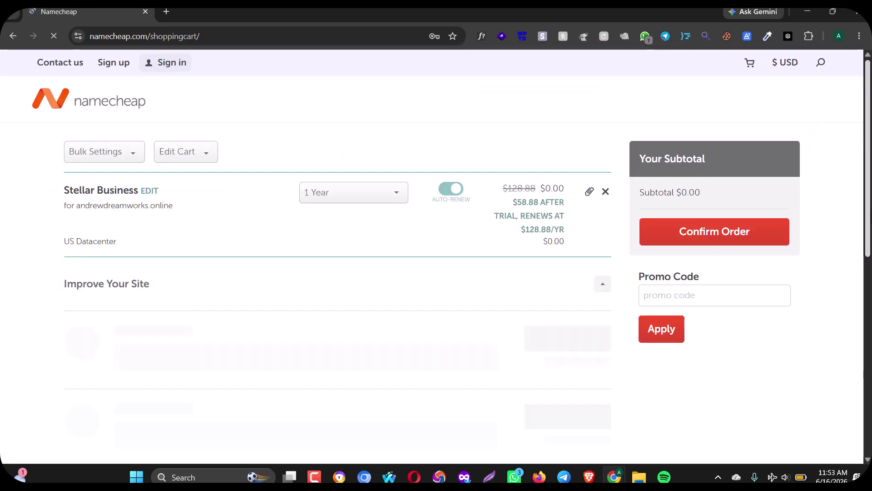
Close the three coupon and promo-code extension popups over the $0.00 cart
{"action": "scroll", "coordinate": [845, 109], "scroll_direction": "down", "scroll_amount": 4}
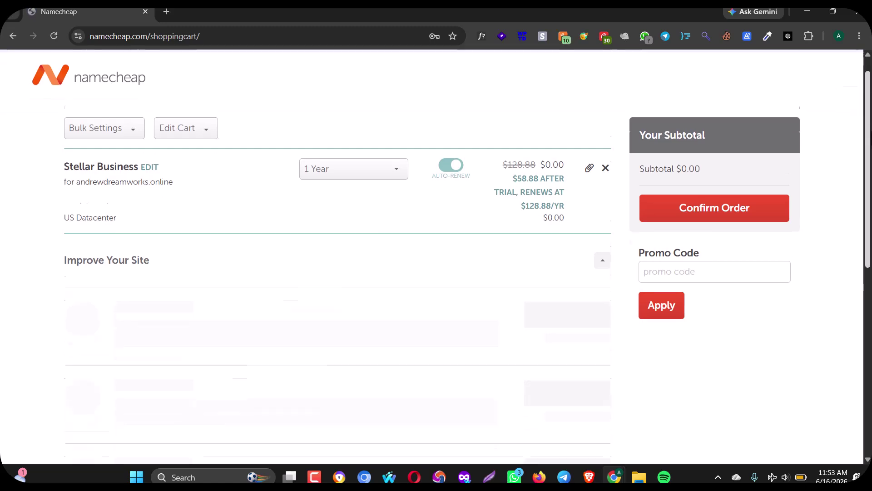
{"action": "scroll", "coordinate": [509, 181], "scroll_direction": "up", "scroll_amount": 3}
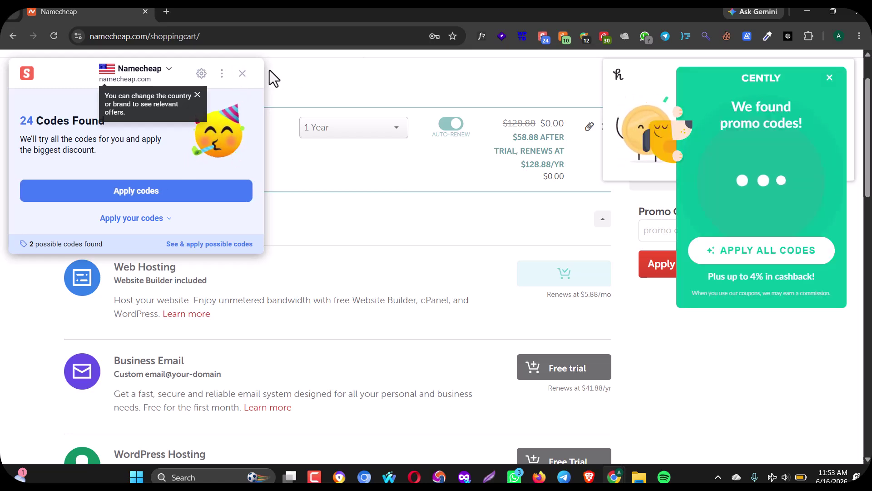
{"action": "left_click", "coordinate": [243, 74]}
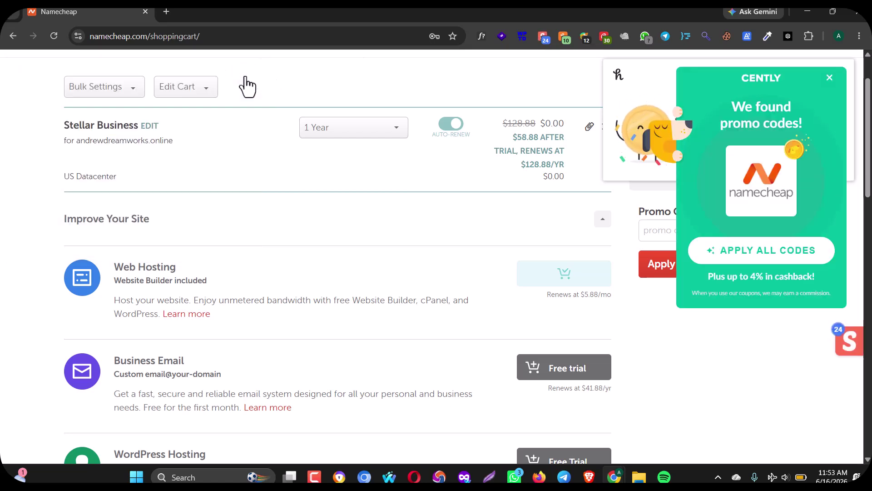
{"action": "left_click", "coordinate": [830, 77]}
{"action": "left_click", "coordinate": [840, 75]}
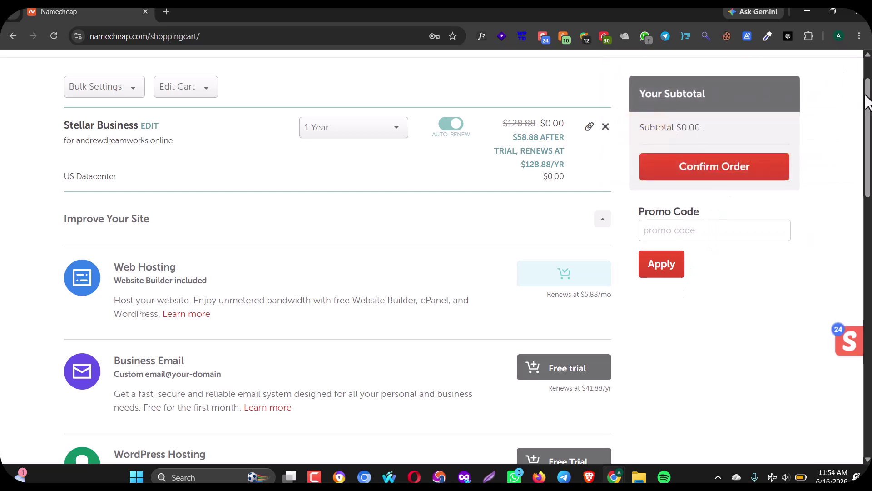
Review the cart add-ons and confirm the order to proceed to checkout
{"action": "scroll", "coordinate": [868, 73], "scroll_direction": "up", "scroll_amount": 2}
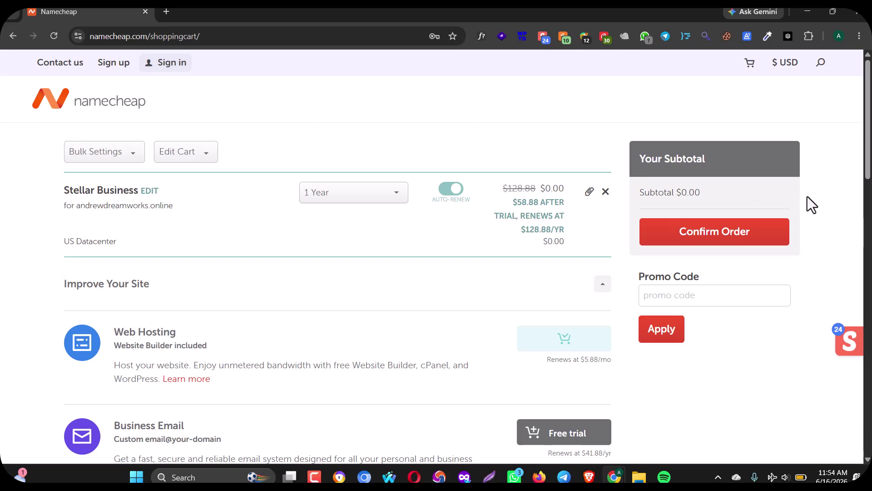
{"action": "scroll", "coordinate": [437, 256], "scroll_direction": "down", "scroll_amount": 18}
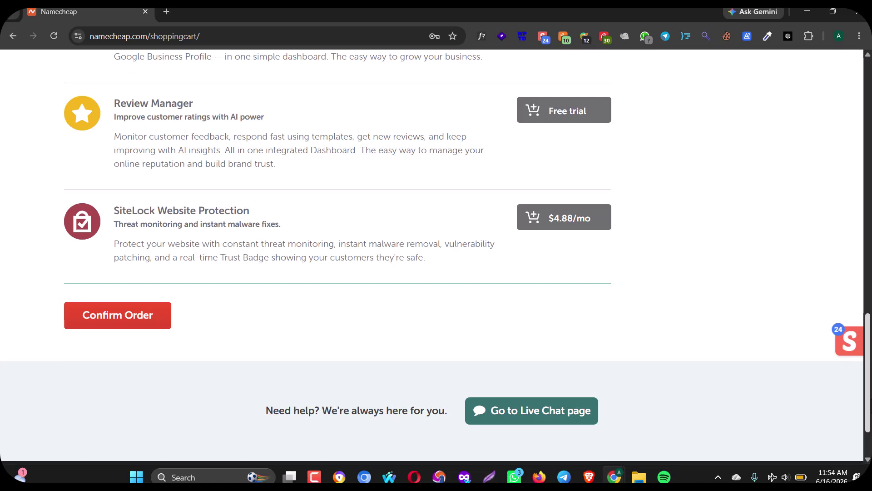
{"action": "scroll", "coordinate": [837, 156], "scroll_direction": "up", "scroll_amount": 20}
{"action": "left_click", "coordinate": [700, 194]}
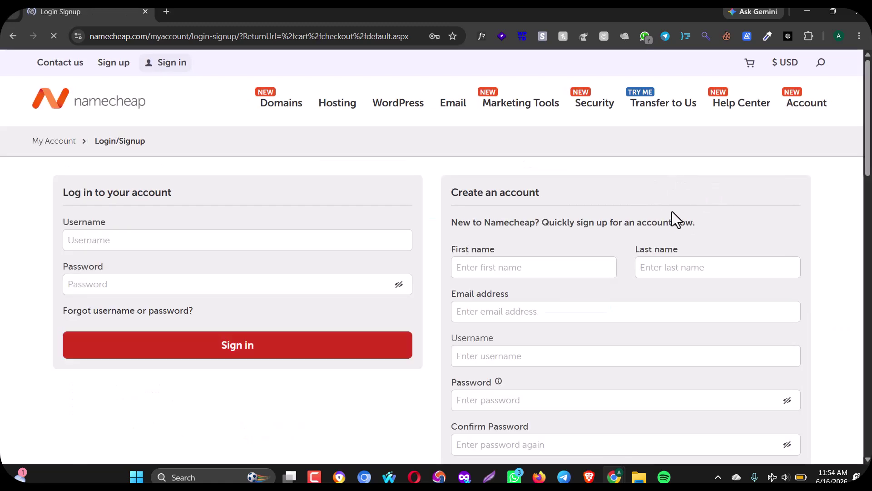
Clear the prefilled login username, then undo to restore it
{"action": "left_click_drag", "start_coordinate": [871, 130], "coordinate": [871, 149]}
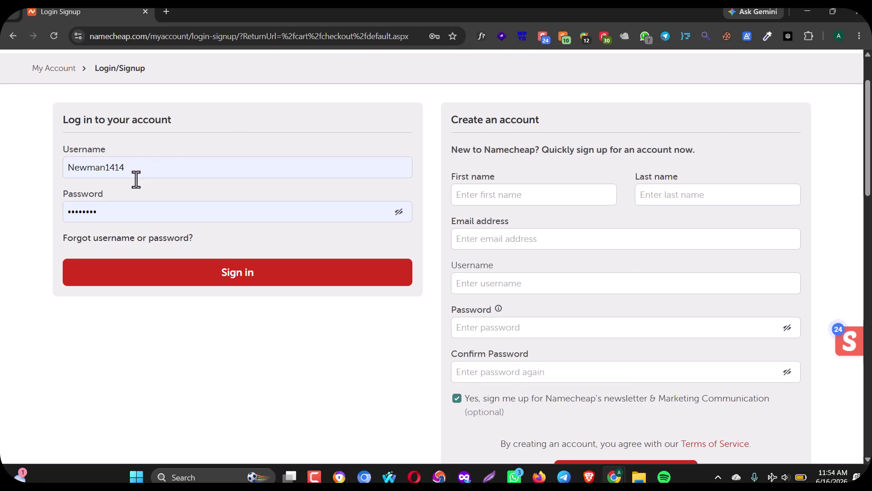
{"action": "double_click", "coordinate": [178, 168]}
{"action": "key", "text": "BackSpace"}
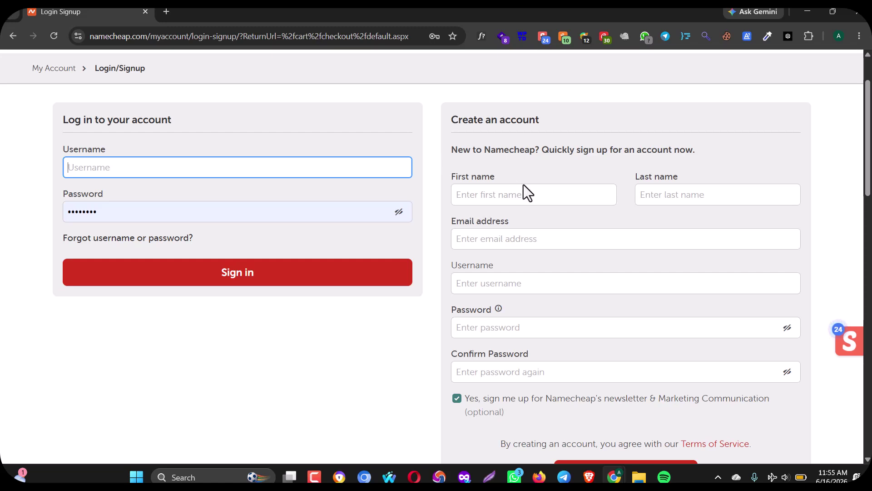
{"action": "key", "text": "ctrl+z"}
Enter the new account holder's first and last name in Create an account
{"action": "left_click", "coordinate": [518, 197]}
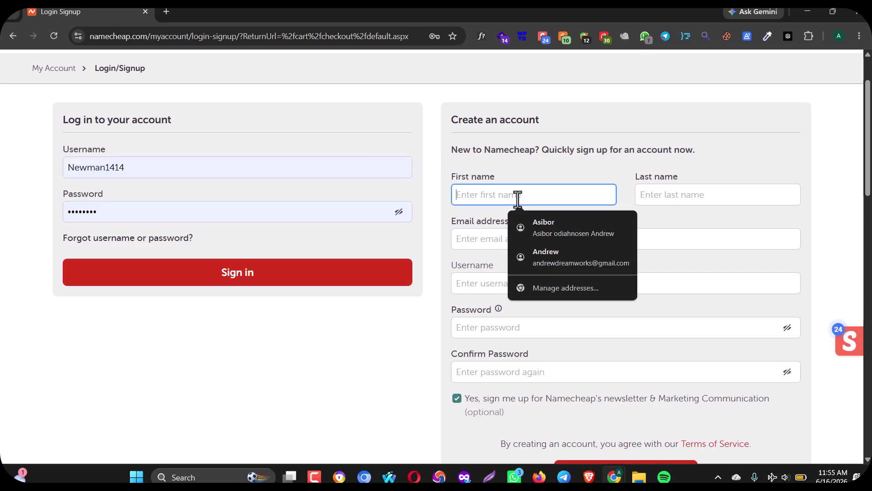
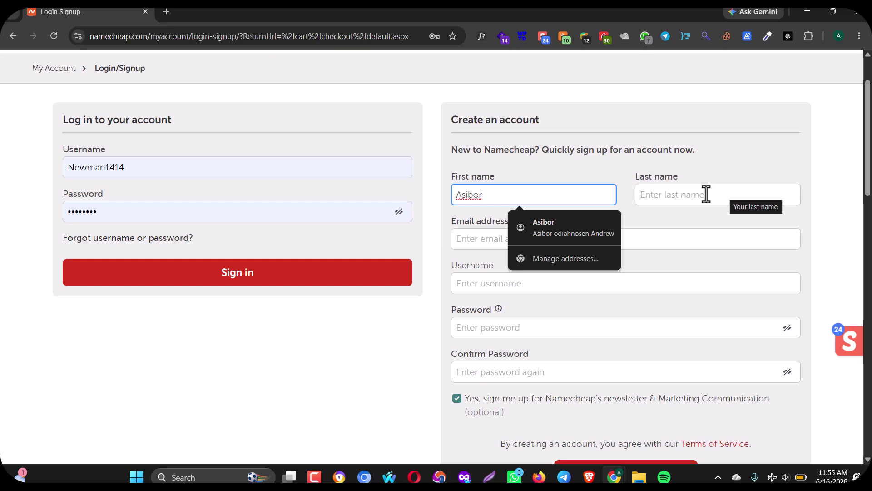
{"action": "left_click", "coordinate": [700, 257]}
{"action": "left_click", "coordinate": [689, 201]}
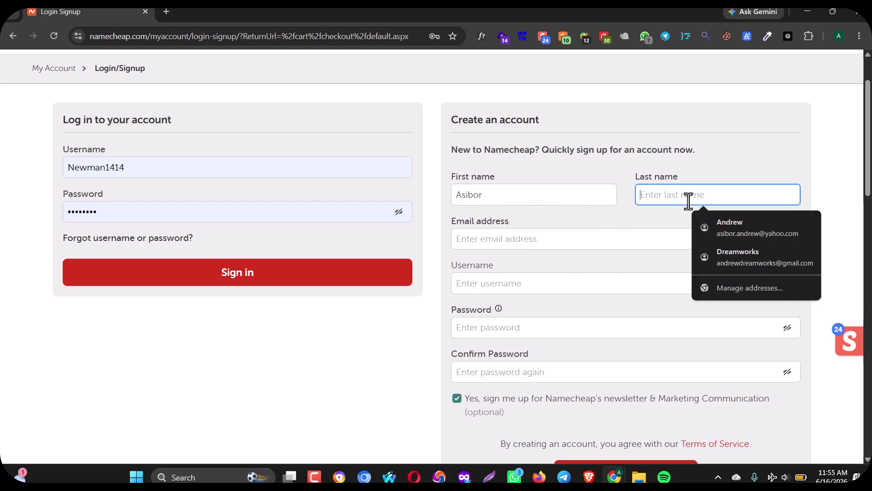
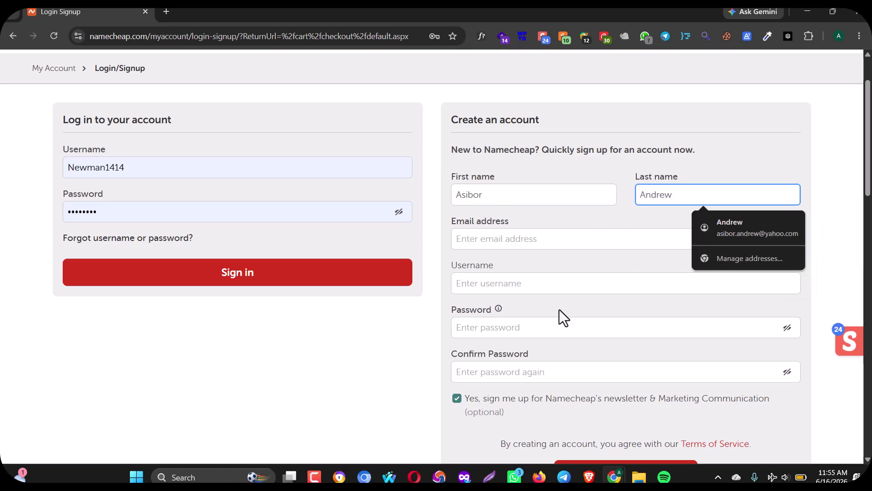
Paste the new account's e-mail address from the other window into Email address
{"action": "mouse_move", "coordinate": [614, 476]}
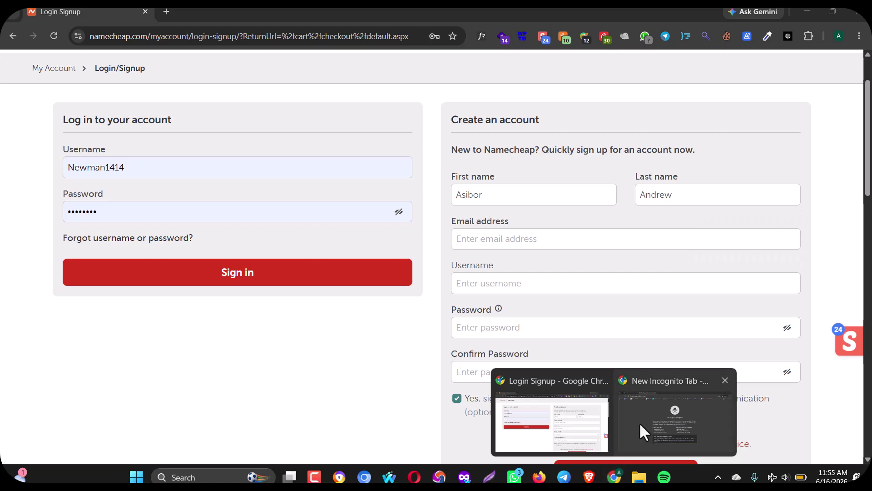
{"action": "left_click", "coordinate": [639, 421]}
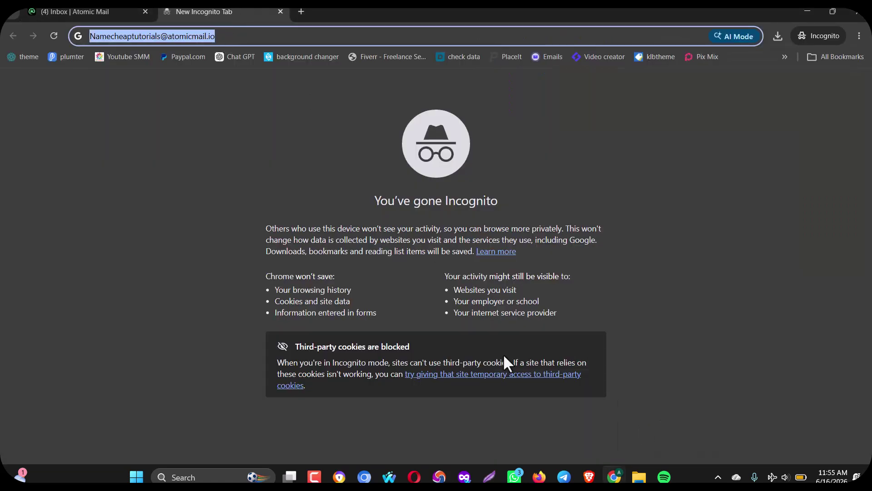
{"action": "mouse_move", "coordinate": [614, 477]}
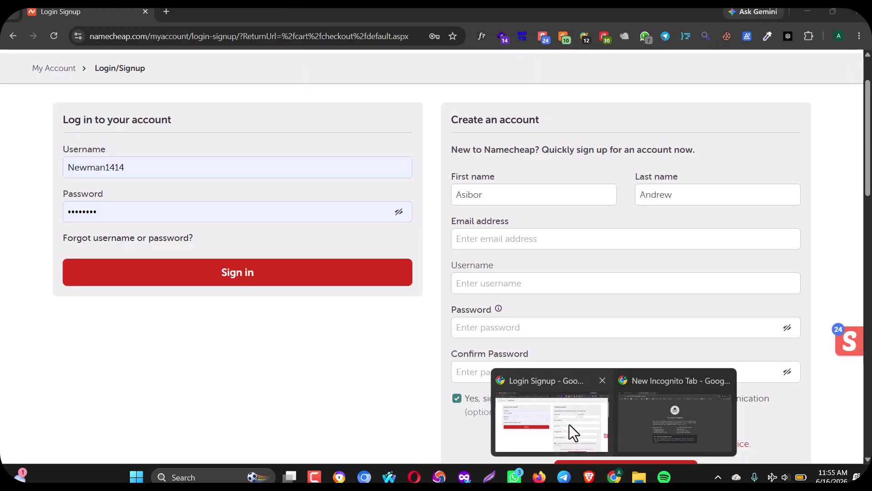
{"action": "left_click", "coordinate": [569, 424]}
{"action": "left_click", "coordinate": [513, 238]}
{"action": "key", "text": "ctrl+v"}
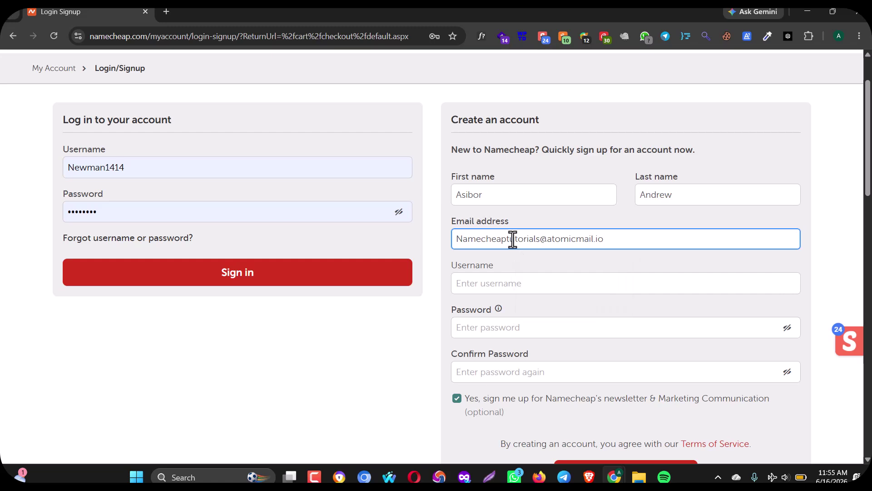
Enter a chosen username and keep a copy of it in a new browser tab
{"action": "left_click", "coordinate": [510, 284]}
{"action": "type", "text": "Bigtuto"}
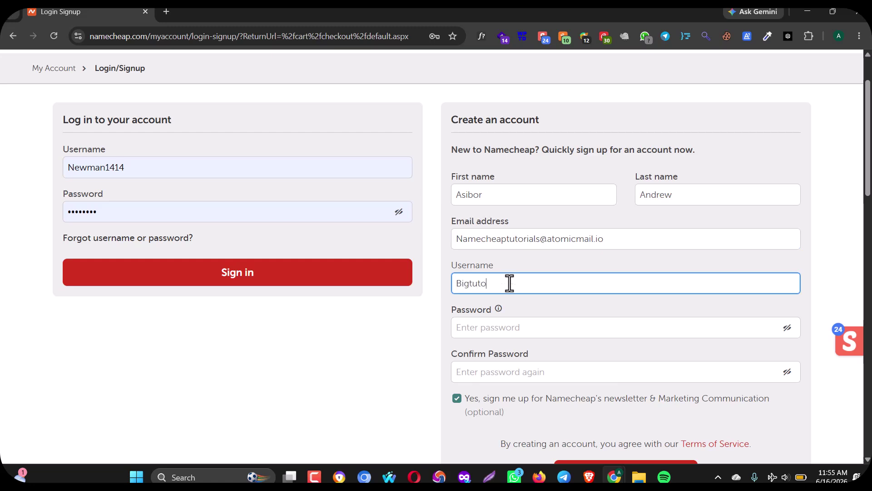
{"action": "type", "text": "r360"}
{"action": "double_click", "coordinate": [510, 284]}
{"action": "key", "text": "ctrl+c"}
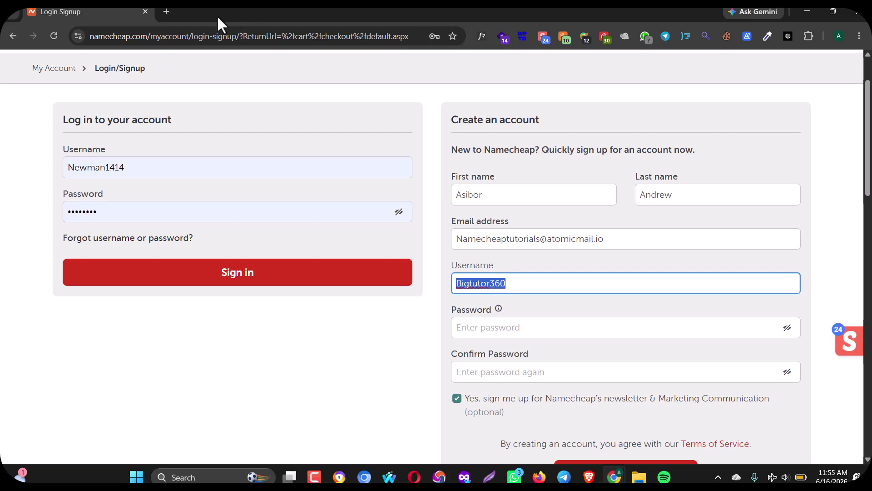
{"action": "left_click", "coordinate": [166, 13]}
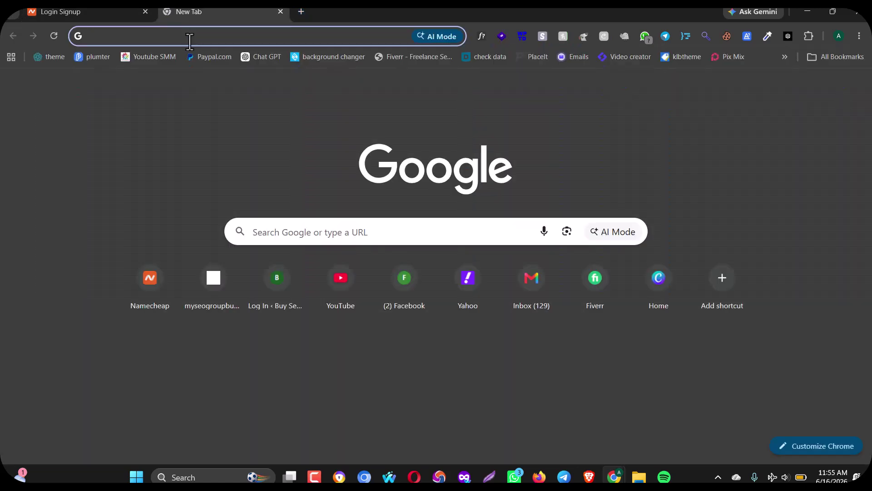
{"action": "key", "text": "ctrl+v"}
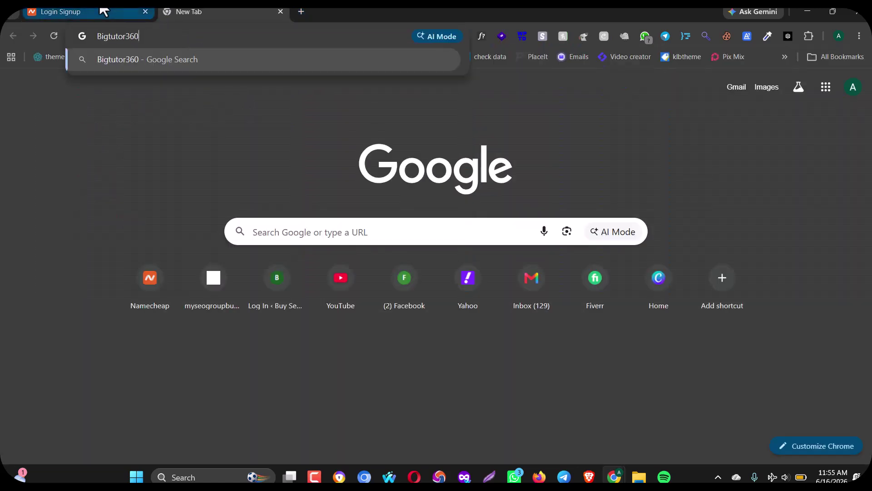
{"action": "left_click", "coordinate": [73, 12]}
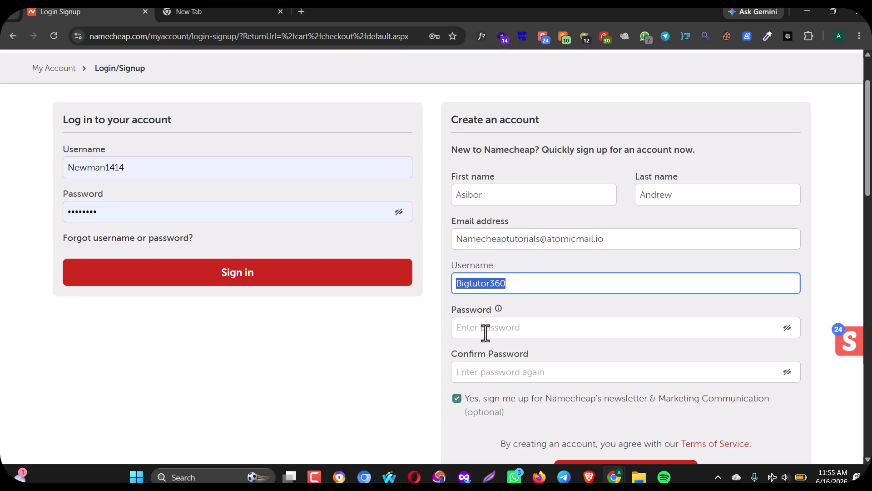
Begin the account password, toggling its visibility and dismissing saved-password suggestions
{"action": "left_click", "coordinate": [506, 324]}
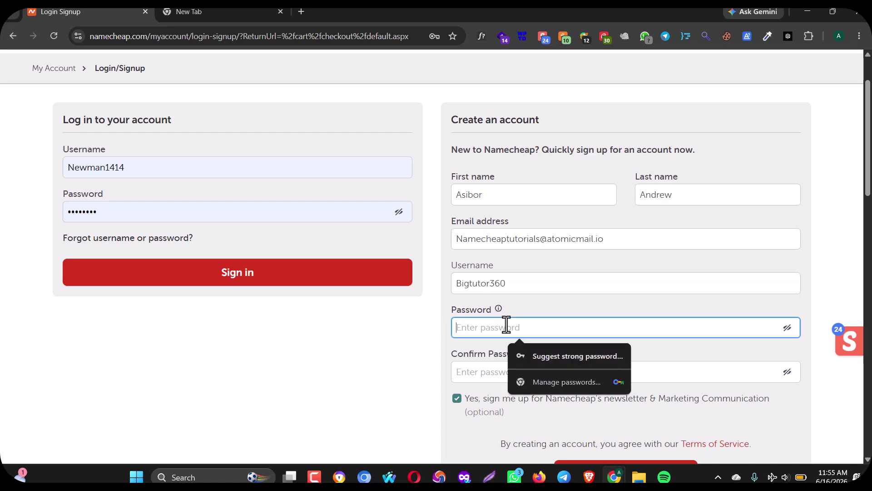
{"action": "type", "text": "A"}
{"action": "left_click", "coordinate": [713, 337]}
{"action": "left_click", "coordinate": [781, 329]}
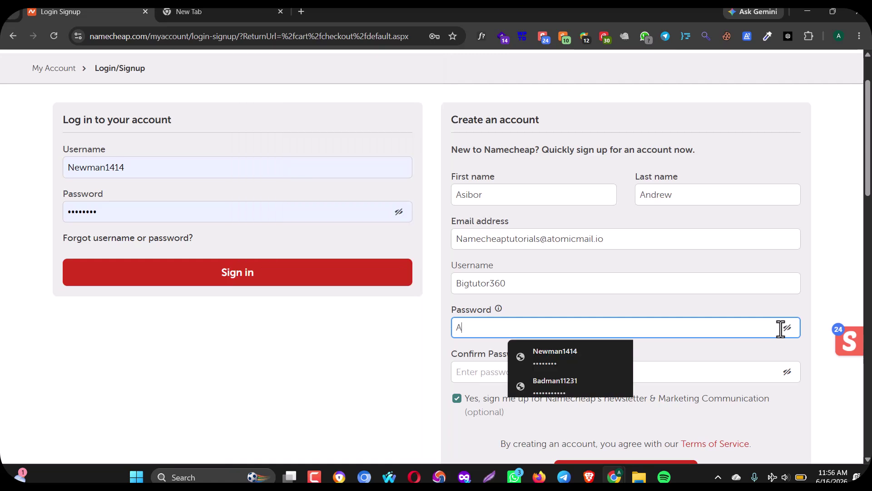
{"action": "left_click", "coordinate": [789, 329]}
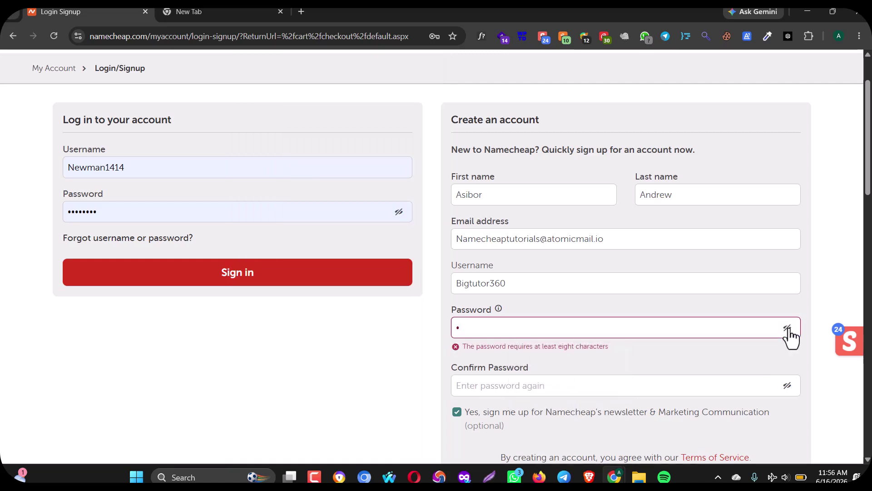
{"action": "left_click", "coordinate": [711, 330]}
{"action": "left_click", "coordinate": [710, 330]}
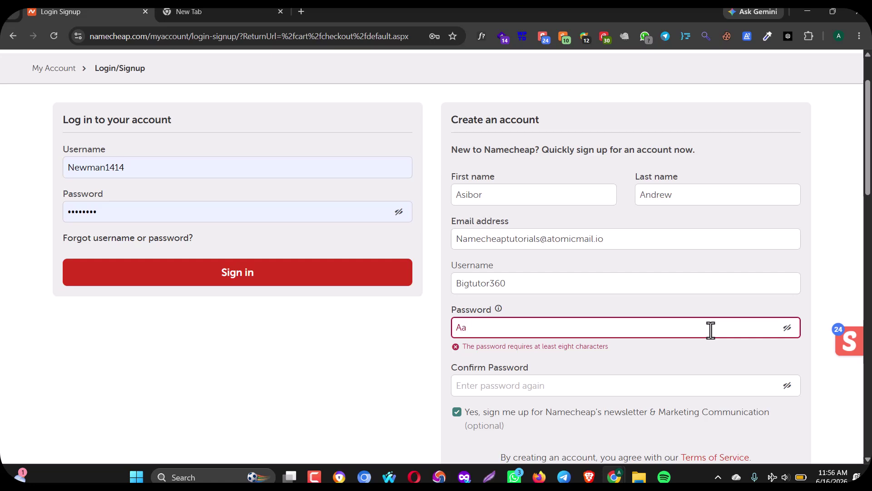
{"action": "left_click", "coordinate": [789, 329]}
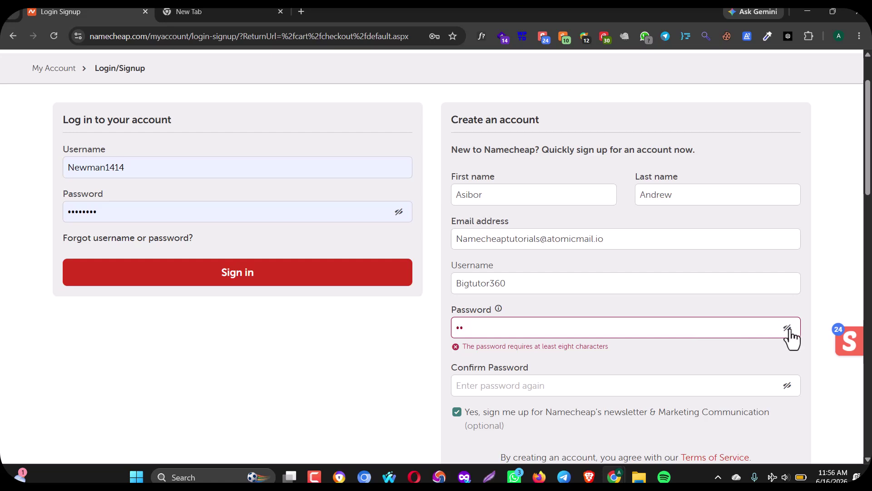
{"action": "left_click", "coordinate": [725, 326]}
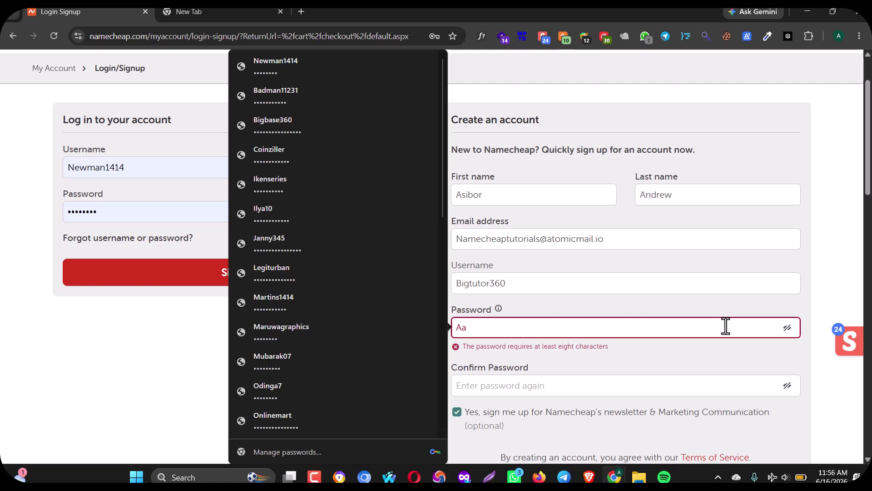
{"action": "left_click", "coordinate": [787, 327]}
{"action": "left_click", "coordinate": [647, 307]}
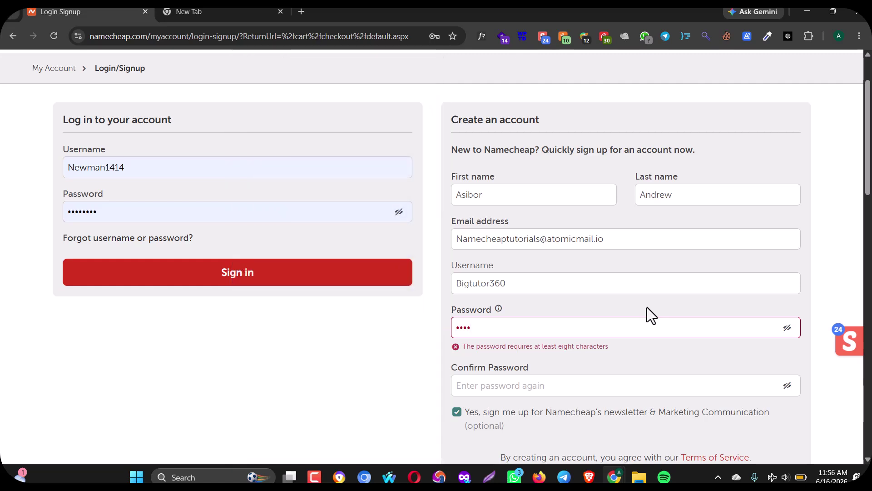
{"action": "left_click", "coordinate": [556, 331]}
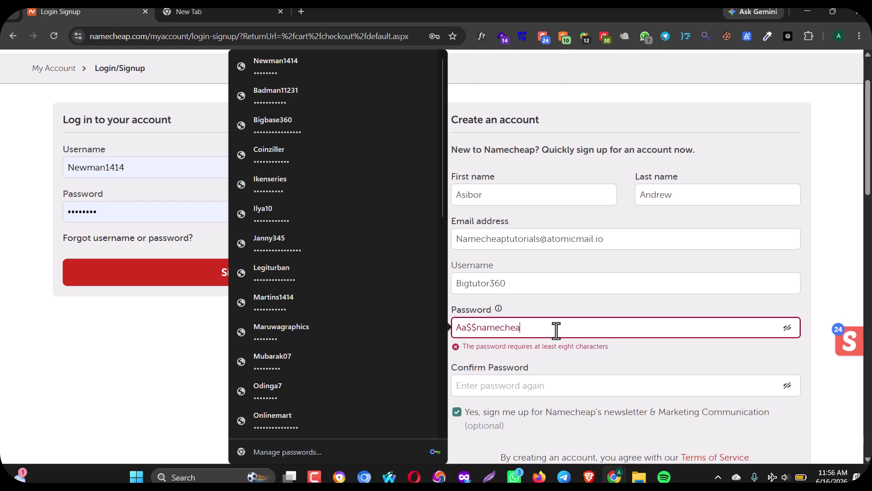
Finish the password and paste the same value into Confirm Password
{"action": "key", "text": "ctrl+a"}
{"action": "key", "text": "ctrl+c"}
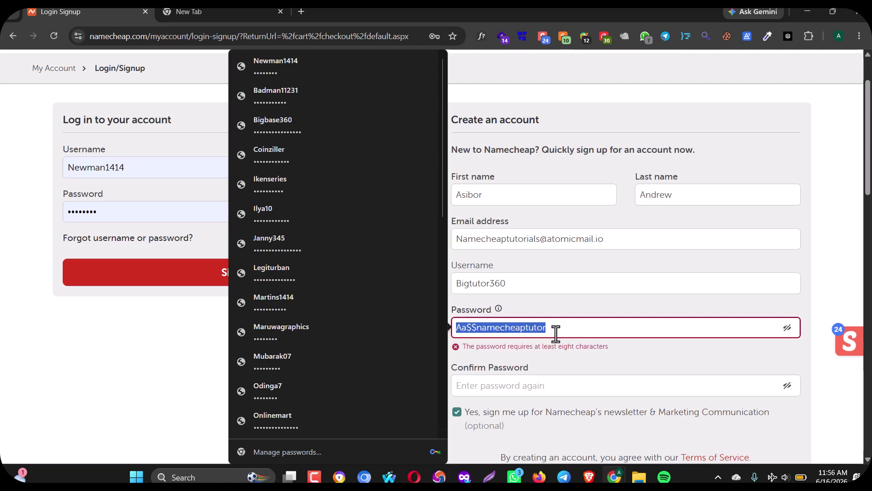
{"action": "left_click", "coordinate": [558, 385]}
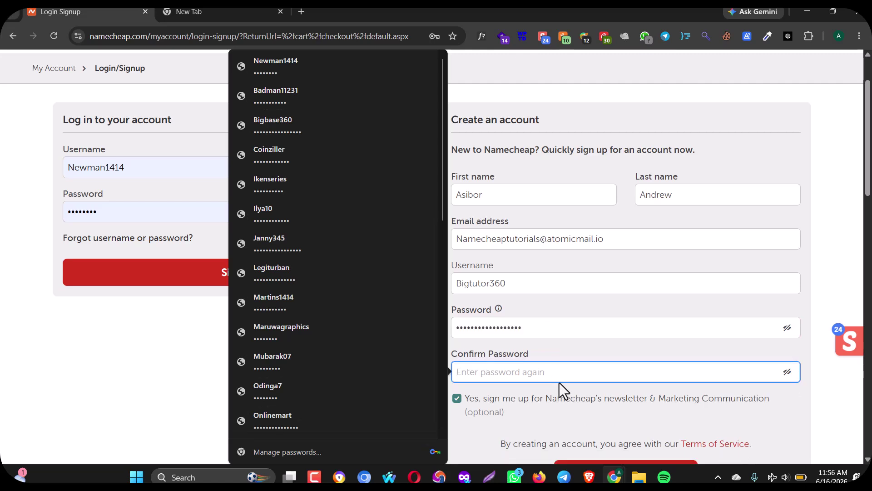
{"action": "key", "text": "ctrl+v"}
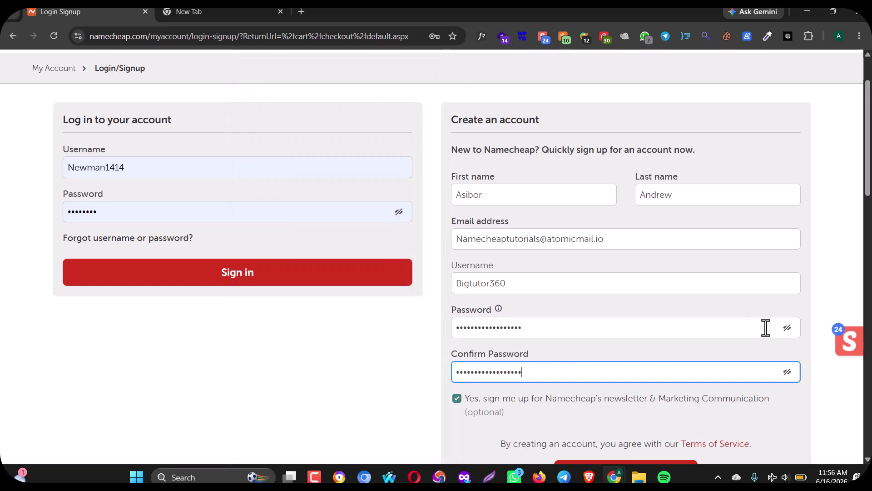
{"action": "left_click_drag", "start_coordinate": [862, 144], "coordinate": [870, 169]}
{"action": "scroll", "coordinate": [870, 175], "scroll_direction": "down", "scroll_amount": 3}
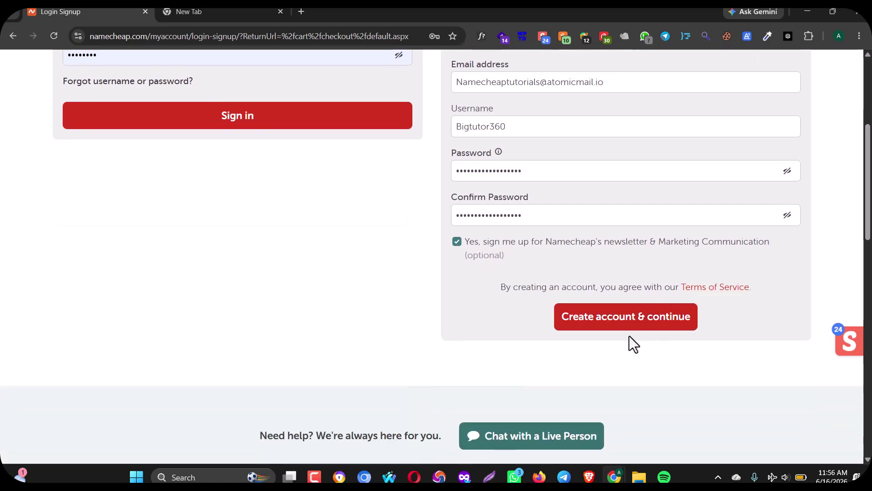
Retype the cleared password and confirmation, tick I'm not a robot, and create the account
{"action": "left_click", "coordinate": [625, 323]}
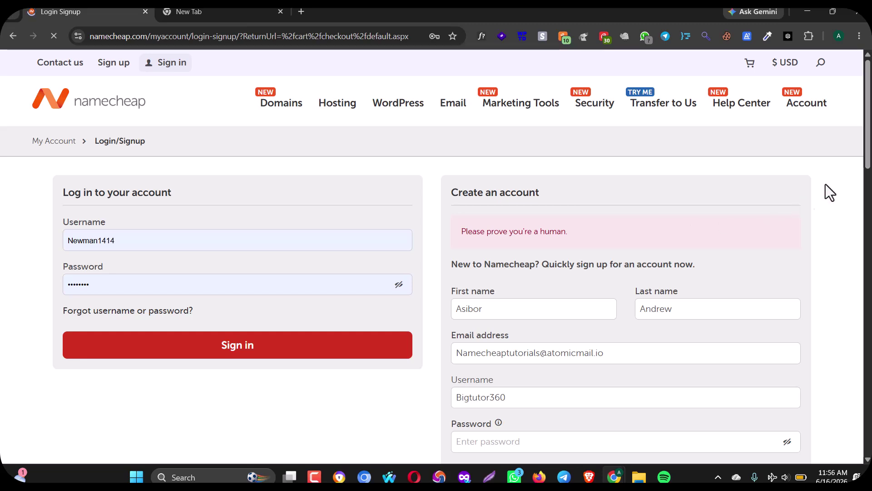
{"action": "left_click_drag", "start_coordinate": [870, 143], "coordinate": [870, 215]}
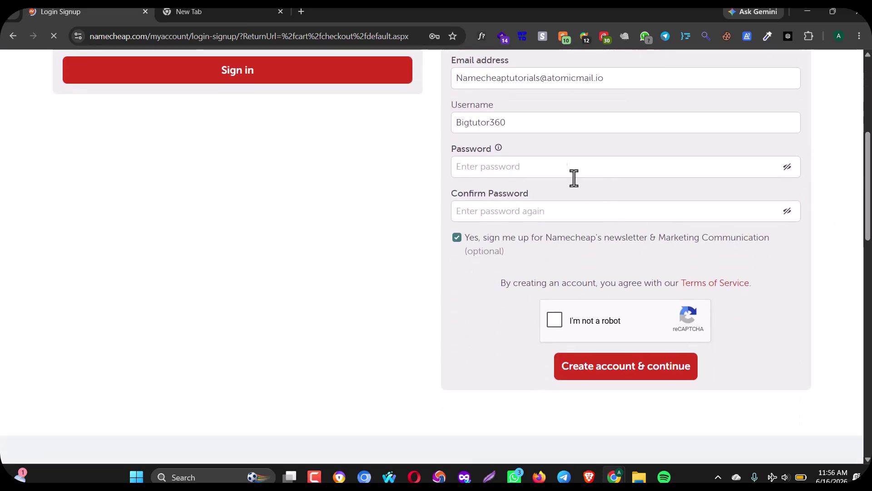
{"action": "left_click", "coordinate": [553, 166]}
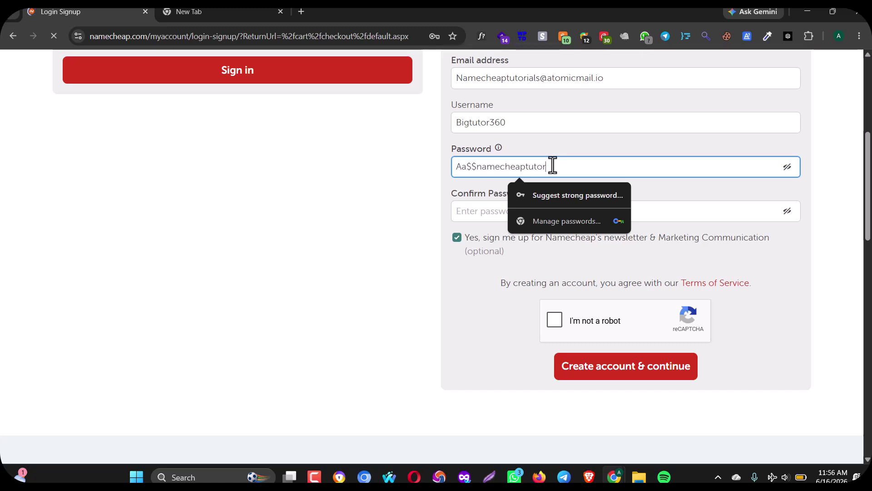
{"action": "left_click", "coordinate": [487, 209]}
{"action": "key", "text": "ctrl+v"}
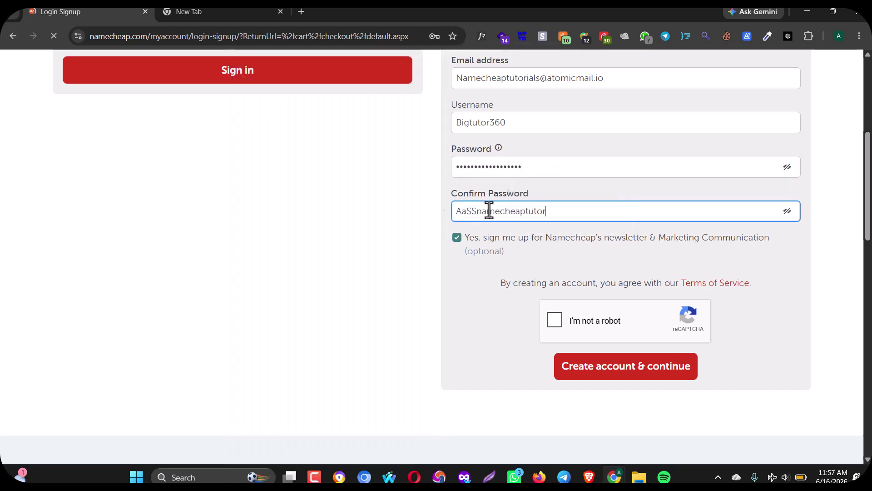
{"action": "left_click", "coordinate": [552, 321]}
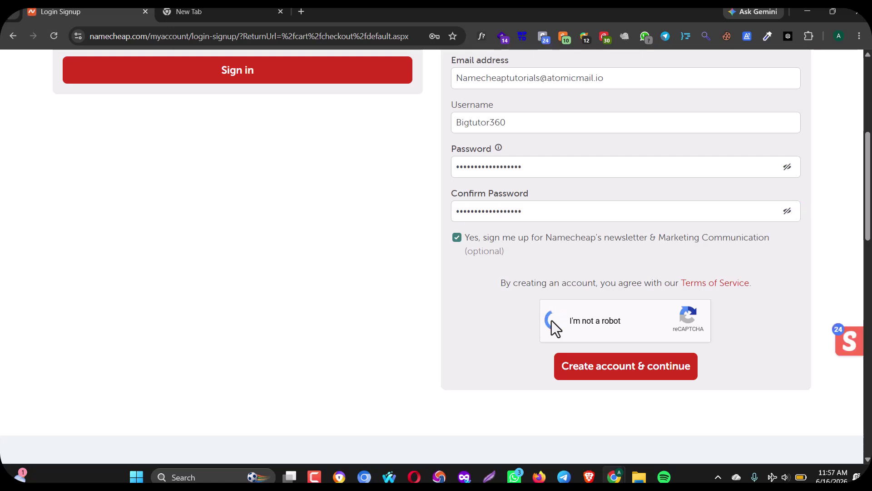
{"action": "left_click", "coordinate": [622, 368]}
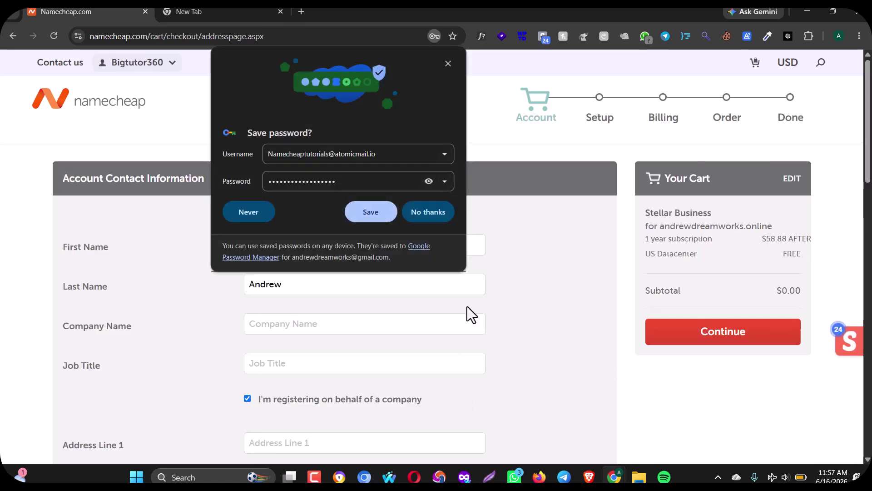
Save the new login in Chrome, then try continuing past the contact details form
{"action": "left_click", "coordinate": [359, 219]}
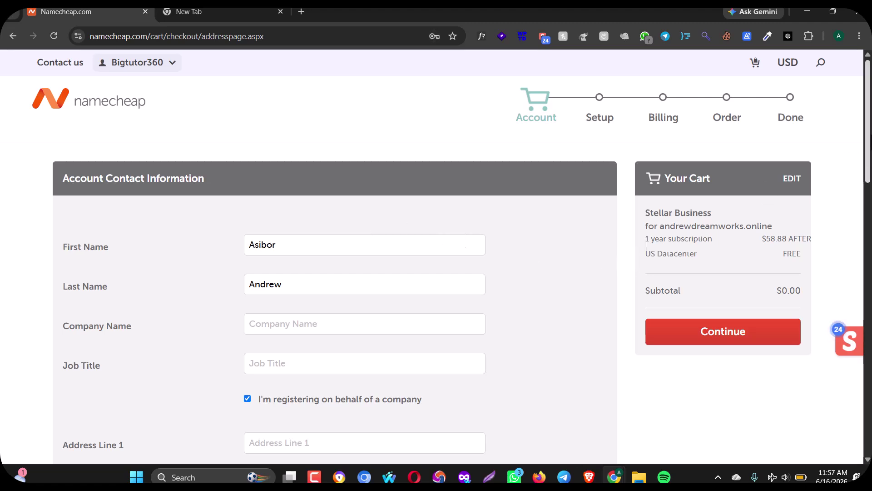
{"action": "scroll", "coordinate": [868, 157], "scroll_direction": "down", "scroll_amount": 7}
{"action": "scroll", "coordinate": [436, 250], "scroll_direction": "down", "scroll_amount": 7}
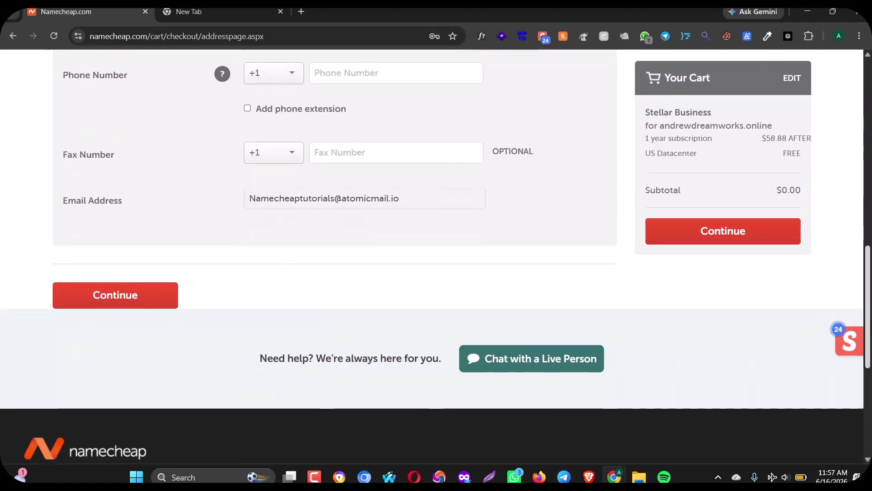
{"action": "scroll", "coordinate": [869, 195], "scroll_direction": "up", "scroll_amount": 9}
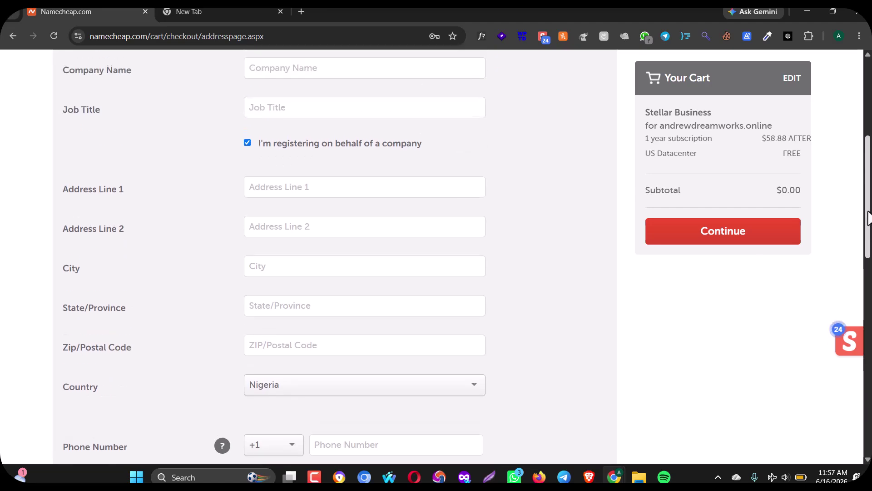
{"action": "scroll", "coordinate": [869, 196], "scroll_direction": "up", "scroll_amount": 5}
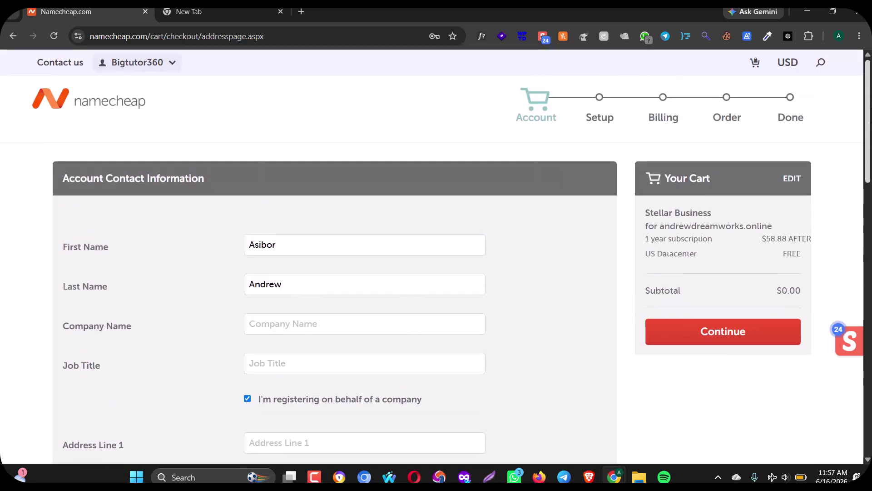
{"action": "scroll", "coordinate": [869, 195], "scroll_direction": "down", "scroll_amount": 8}
{"action": "scroll", "coordinate": [436, 257], "scroll_direction": "down", "scroll_amount": 4}
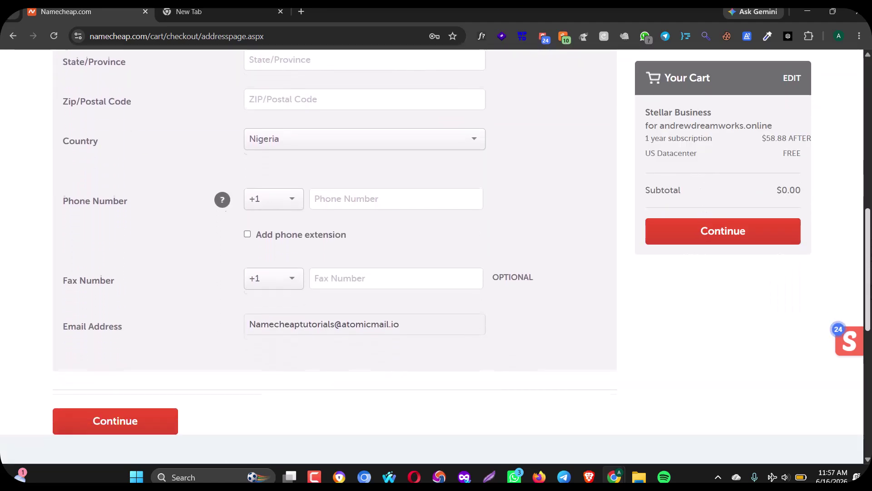
{"action": "scroll", "coordinate": [436, 257], "scroll_direction": "down", "scroll_amount": 2}
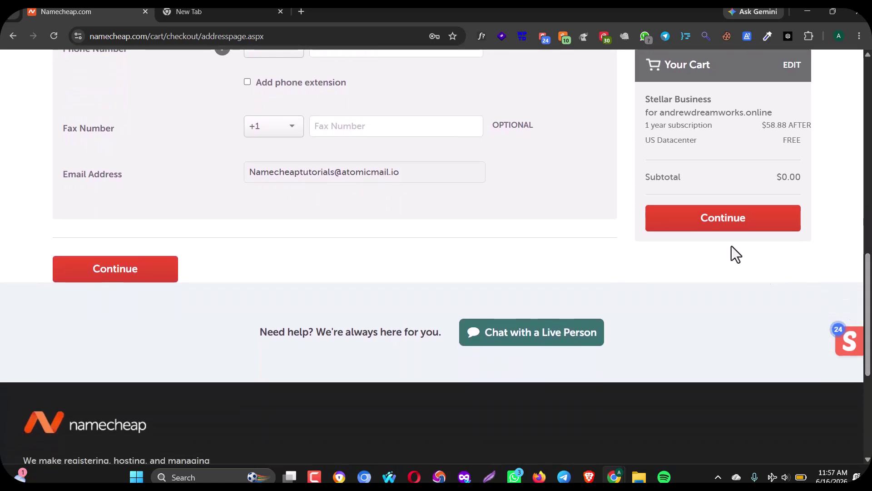
{"action": "left_click", "coordinate": [727, 217]}
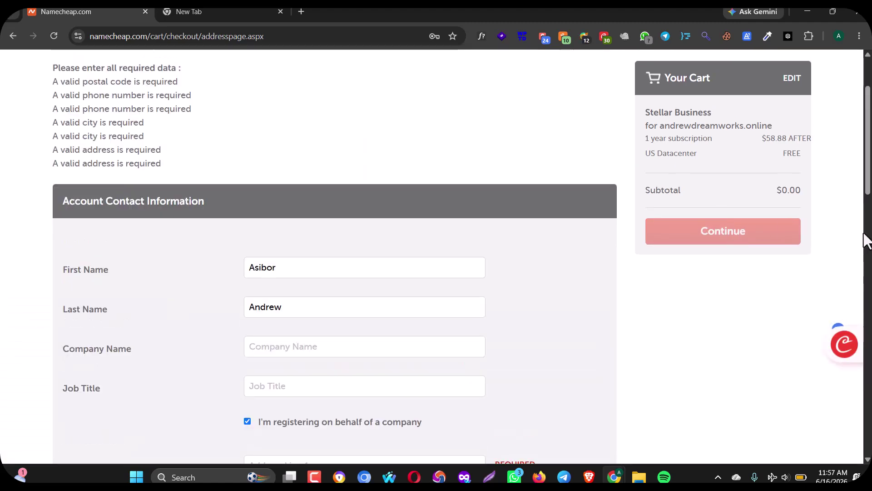
Enter a company name and toggle the on-behalf-of-a-company option off and back on
{"action": "scroll", "coordinate": [869, 144], "scroll_direction": "up", "scroll_amount": 2}
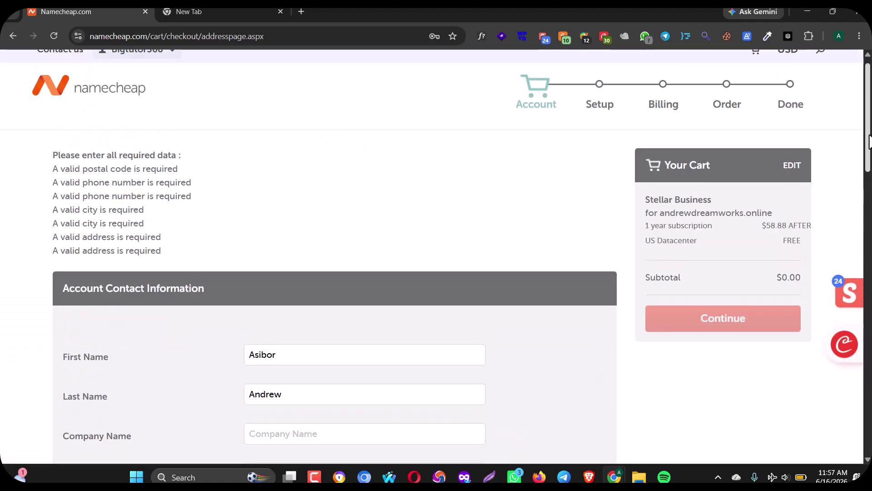
{"action": "scroll", "coordinate": [869, 141], "scroll_direction": "up", "scroll_amount": 1}
{"action": "scroll", "coordinate": [869, 141], "scroll_direction": "down", "scroll_amount": 5}
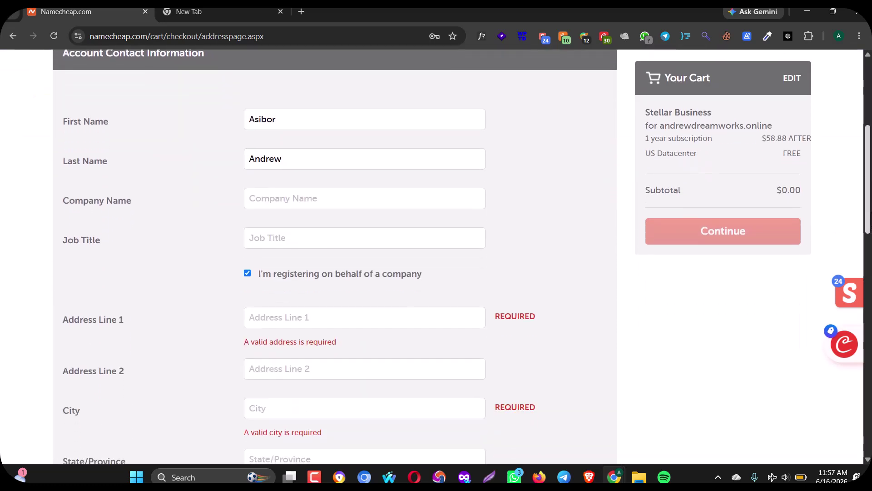
{"action": "left_click", "coordinate": [415, 200]}
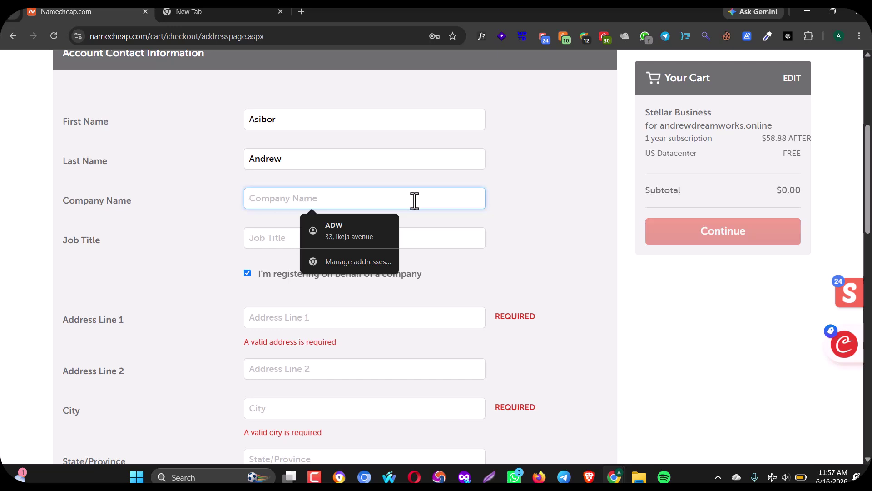
{"action": "type", "text": "ADW"}
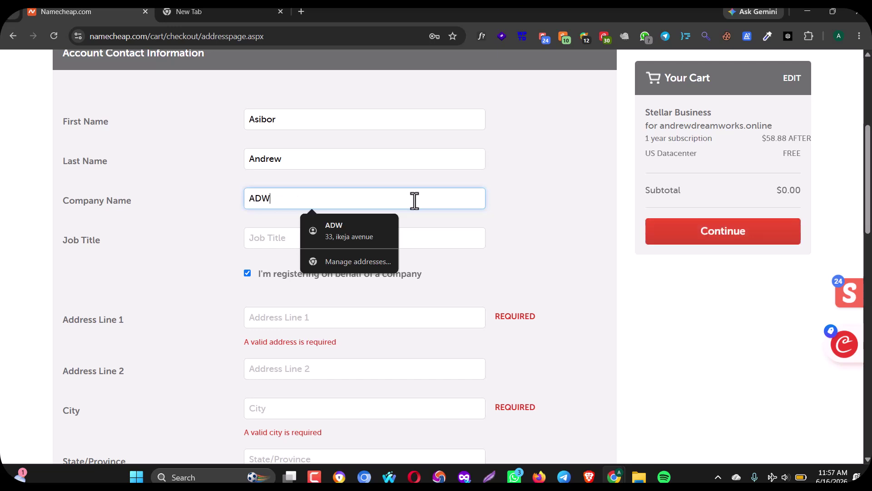
{"action": "left_click", "coordinate": [314, 319]}
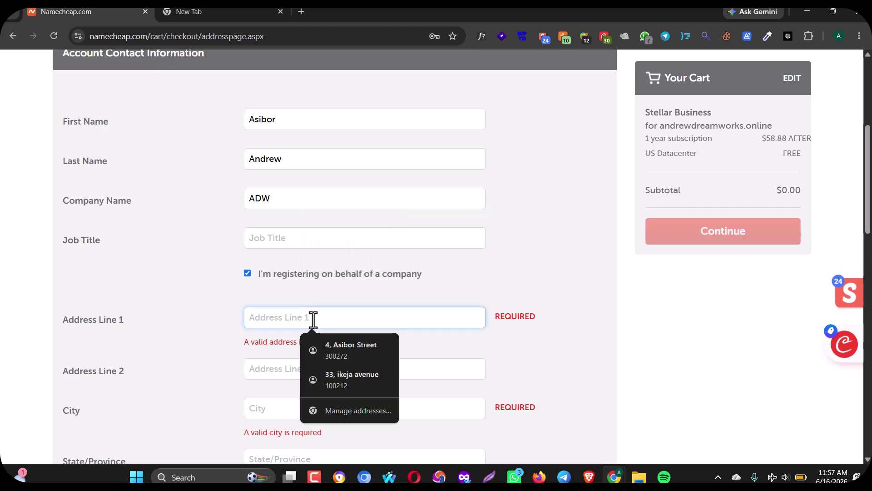
{"action": "left_click", "coordinate": [248, 273]}
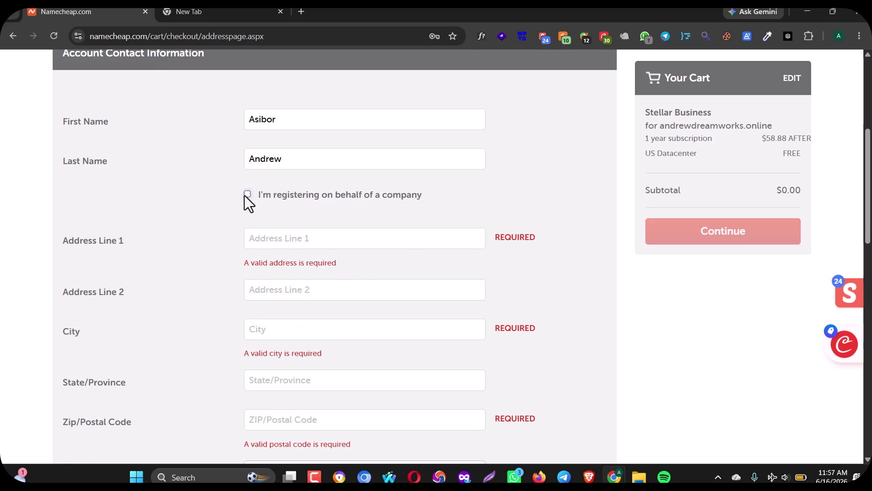
{"action": "left_click", "coordinate": [282, 238]}
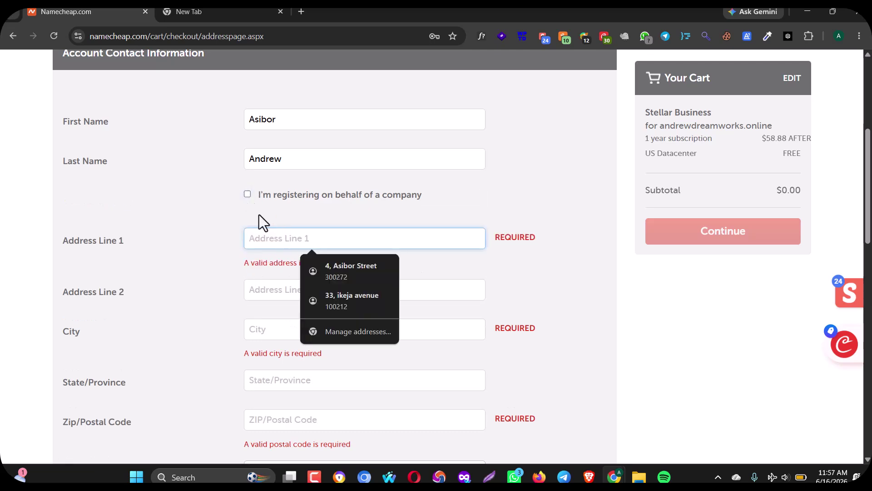
{"action": "left_click", "coordinate": [247, 194]}
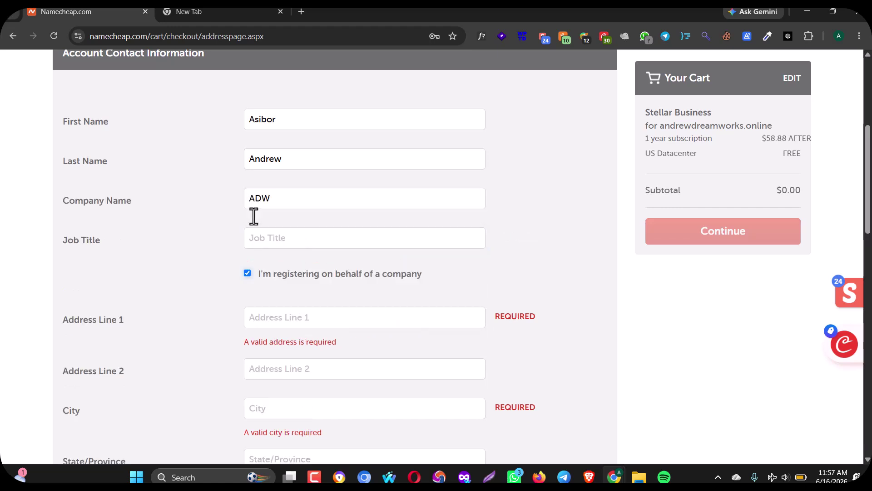
Fill in the first address line and autofill city and state from a saved address
{"action": "left_click", "coordinate": [312, 325]}
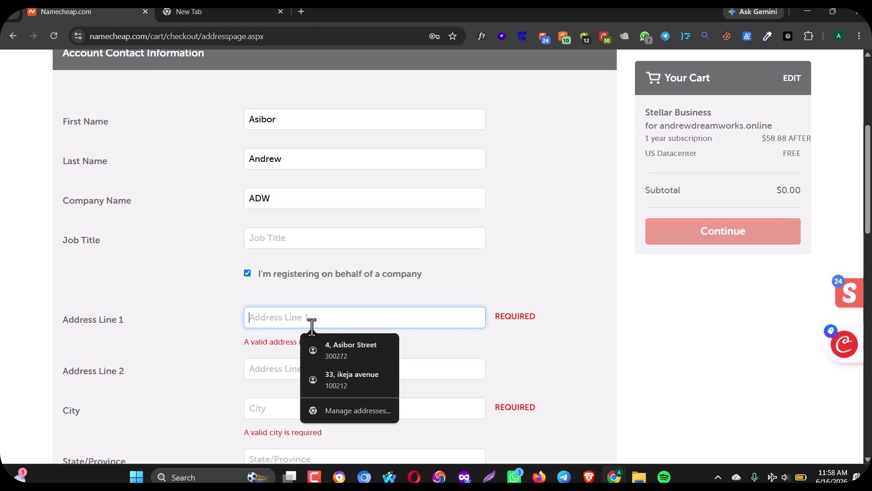
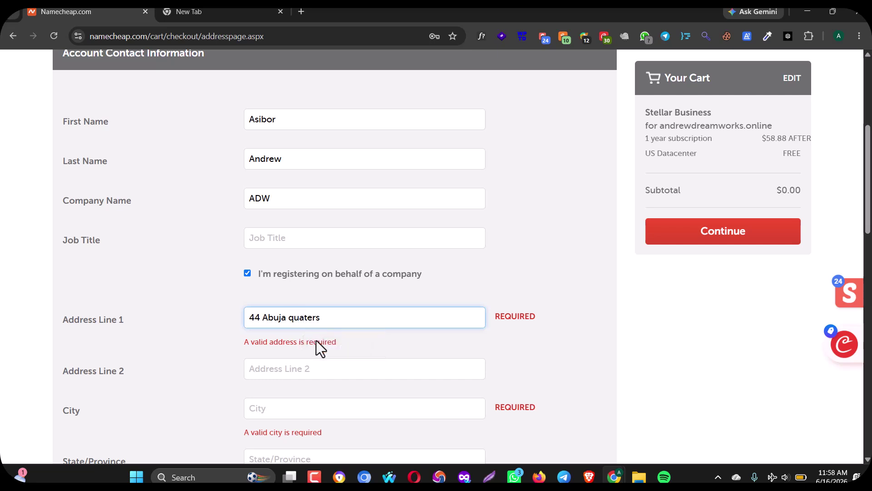
{"action": "left_click", "coordinate": [337, 415]}
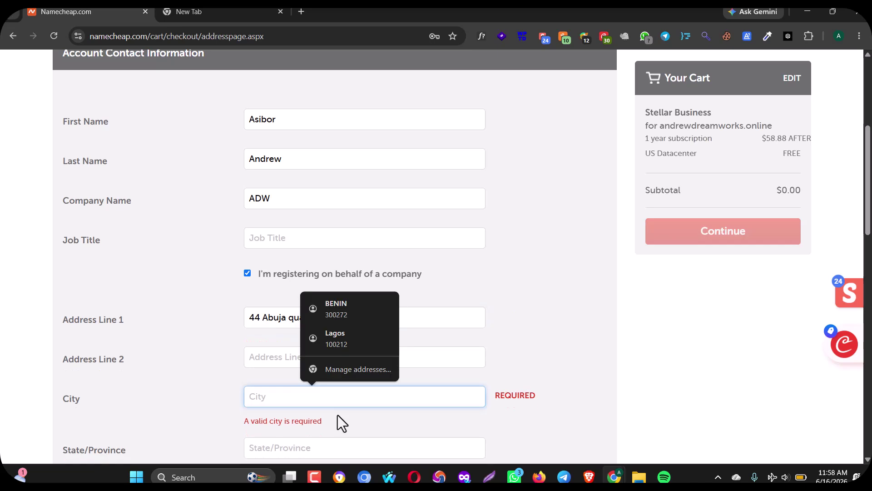
{"action": "left_click", "coordinate": [357, 309]}
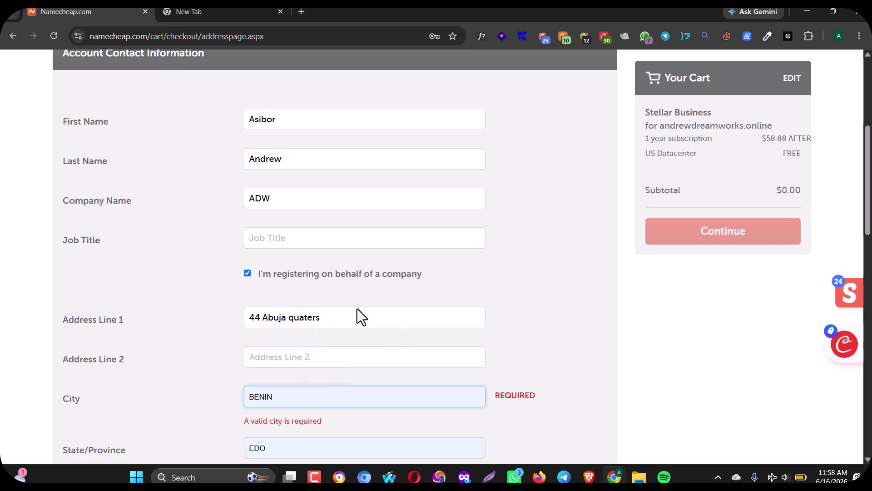
Replace the incorrect last two digits of the phone number
{"action": "scroll", "coordinate": [466, 256], "scroll_direction": "down", "scroll_amount": 4}
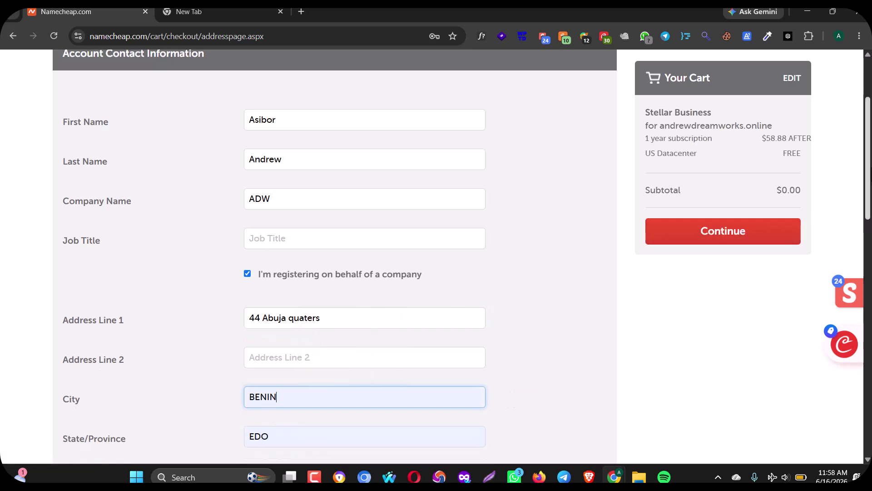
{"action": "scroll", "coordinate": [466, 256], "scroll_direction": "down", "scroll_amount": 6}
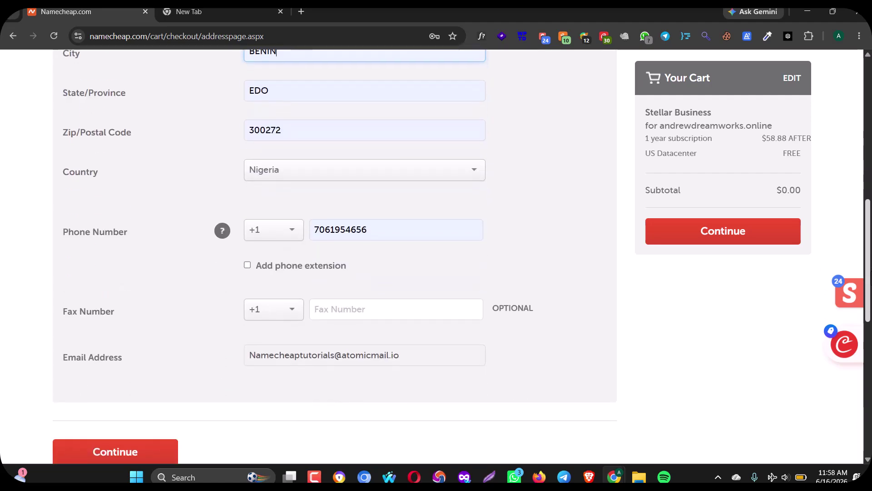
{"action": "scroll", "coordinate": [543, 254], "scroll_direction": "down", "scroll_amount": 2}
{"action": "scroll", "coordinate": [543, 254], "scroll_direction": "up", "scroll_amount": 4}
{"action": "left_click", "coordinate": [389, 230]}
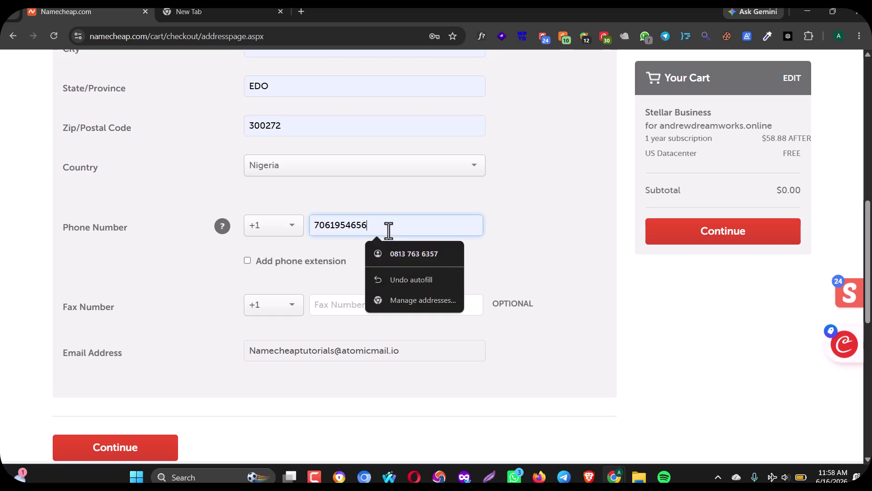
{"action": "key", "text": "BackSpace"}
{"action": "key", "text": "BackSpace"}
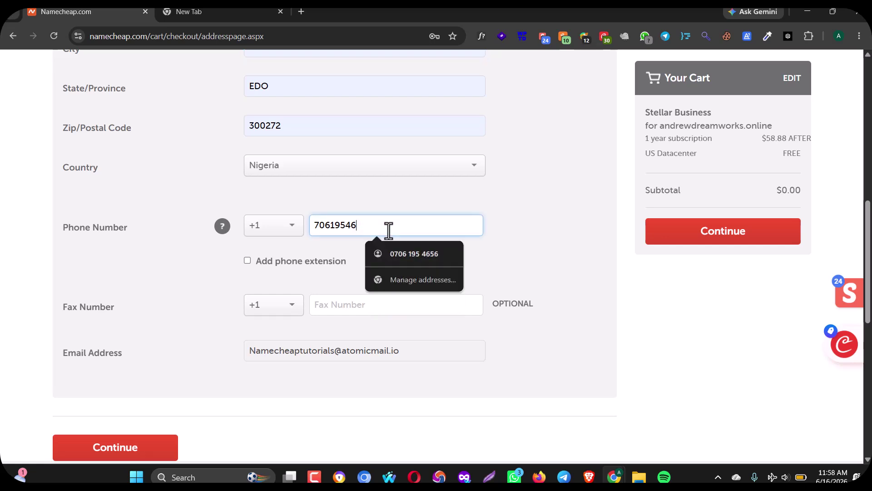
{"action": "type", "text": "54"}
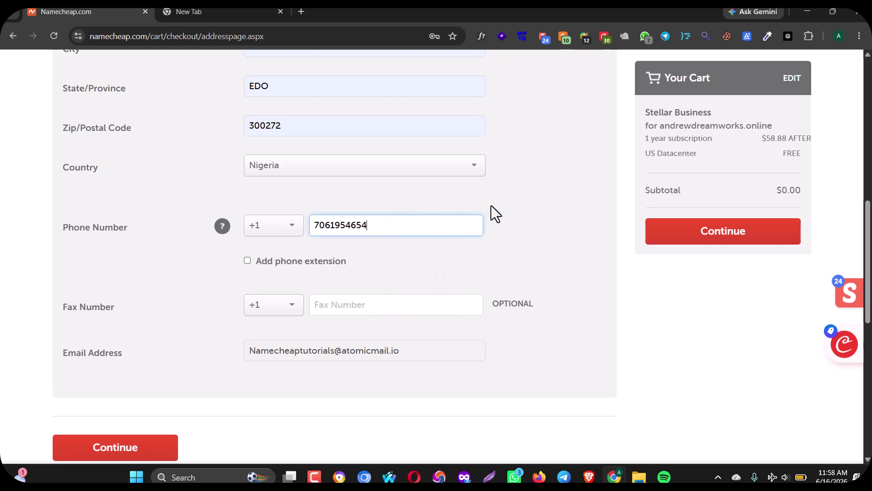
{"action": "left_click_drag", "start_coordinate": [869, 250], "coordinate": [869, 310]}
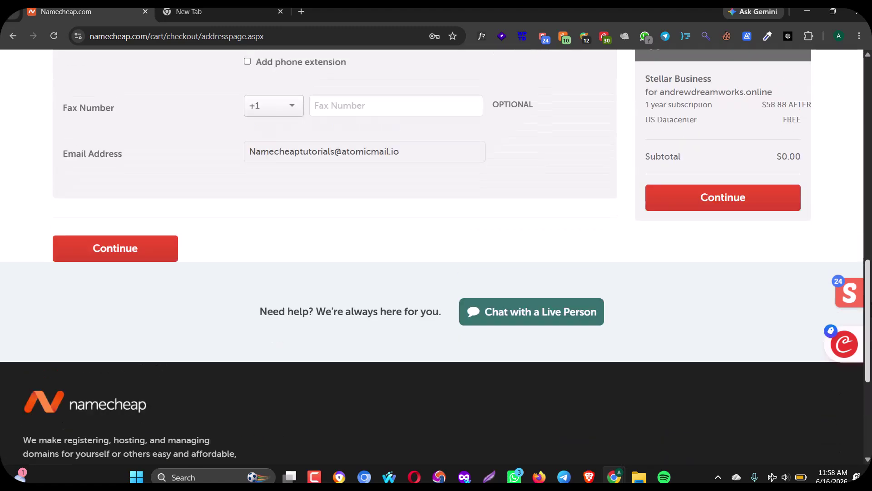
Submit the contact details and decline Chrome's offer to save the address
{"action": "left_click", "coordinate": [106, 256]}
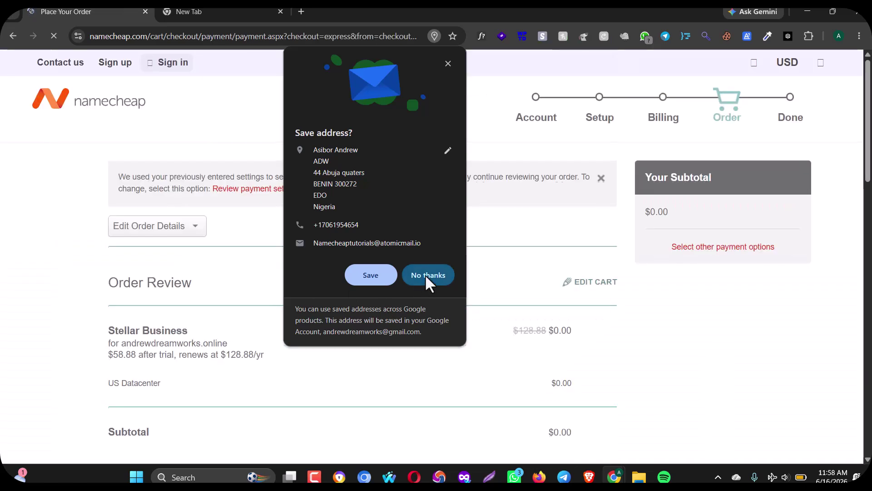
{"action": "left_click", "coordinate": [426, 275]}
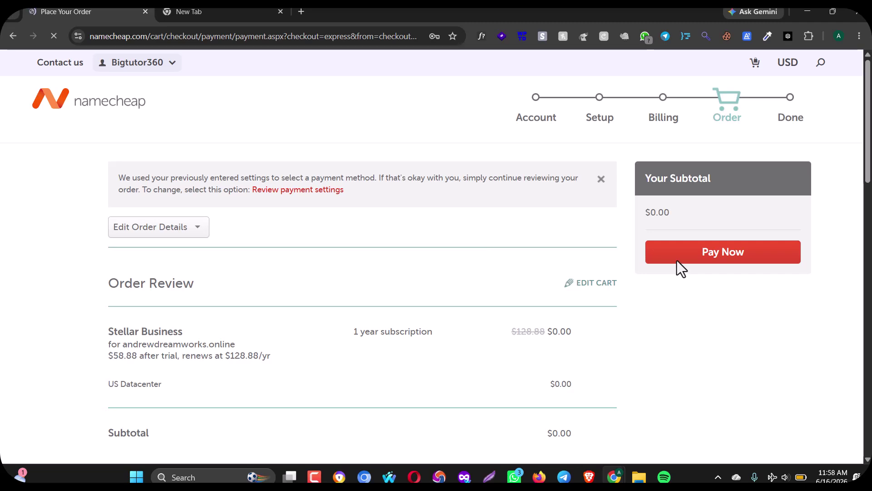
{"action": "scroll", "coordinate": [829, 186], "scroll_direction": "down", "scroll_amount": 20}
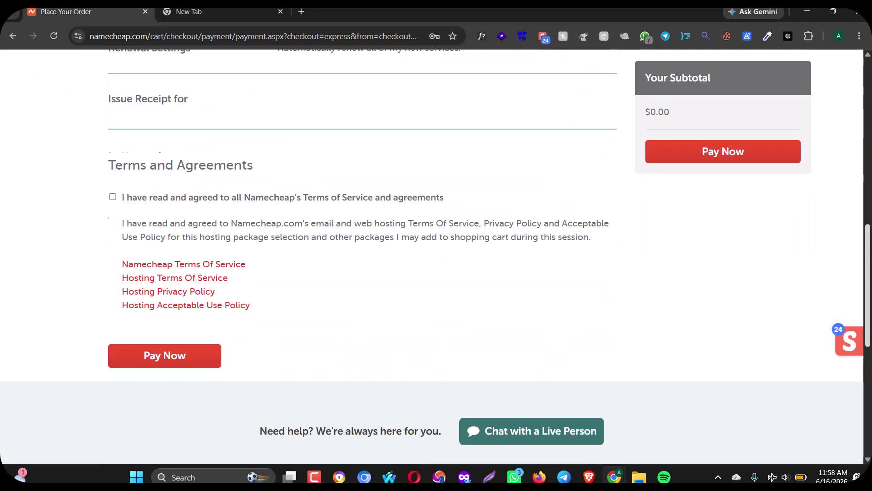
{"action": "scroll", "coordinate": [865, 175], "scroll_direction": "up", "scroll_amount": 15}
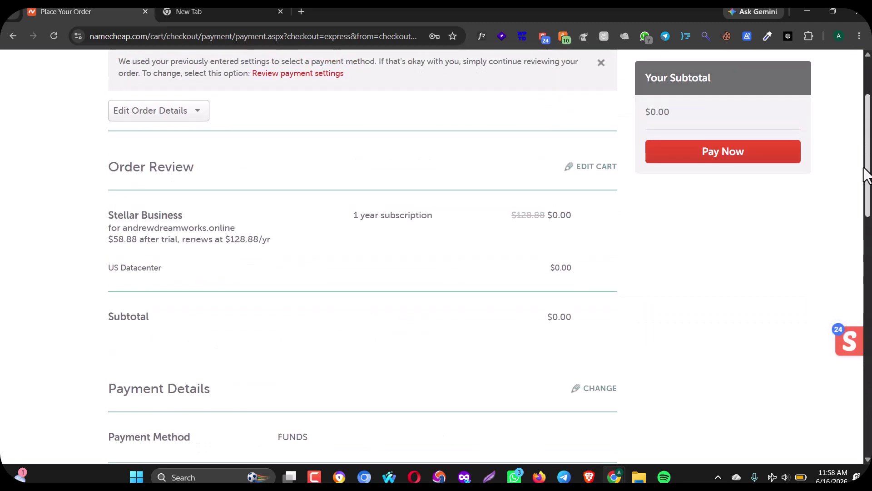
{"action": "scroll", "coordinate": [865, 175], "scroll_direction": "down", "scroll_amount": 6}
{"action": "scroll", "coordinate": [865, 174], "scroll_direction": "up", "scroll_amount": 9}
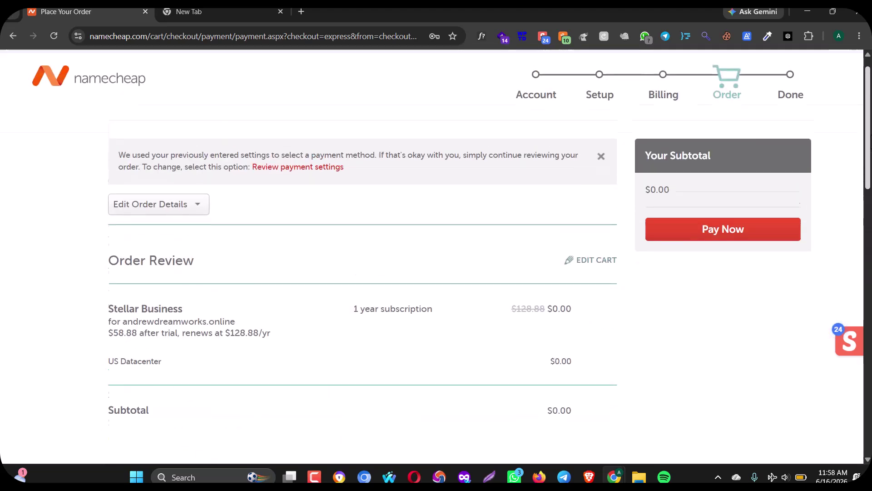
Dismiss the Honey rewards popup on Order Review and agree to the Terms of Service
{"action": "left_click", "coordinate": [301, 12]}
{"action": "left_click", "coordinate": [295, 33]}
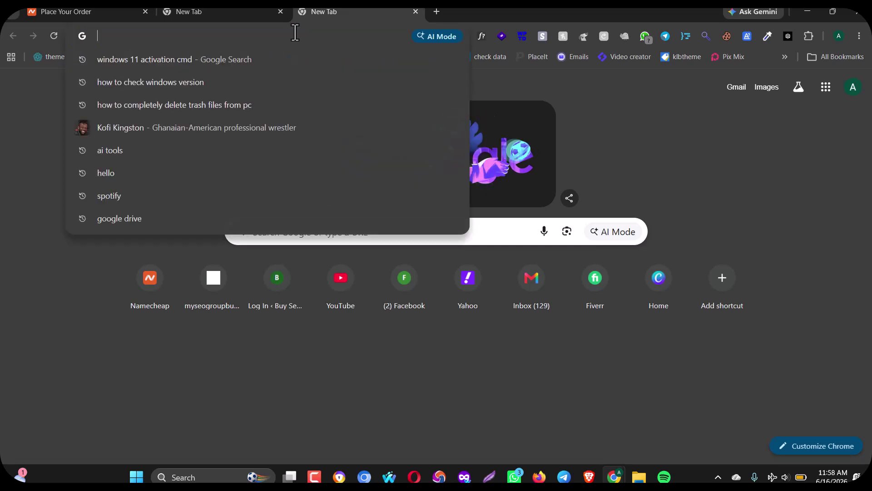
{"action": "left_click", "coordinate": [80, 9]}
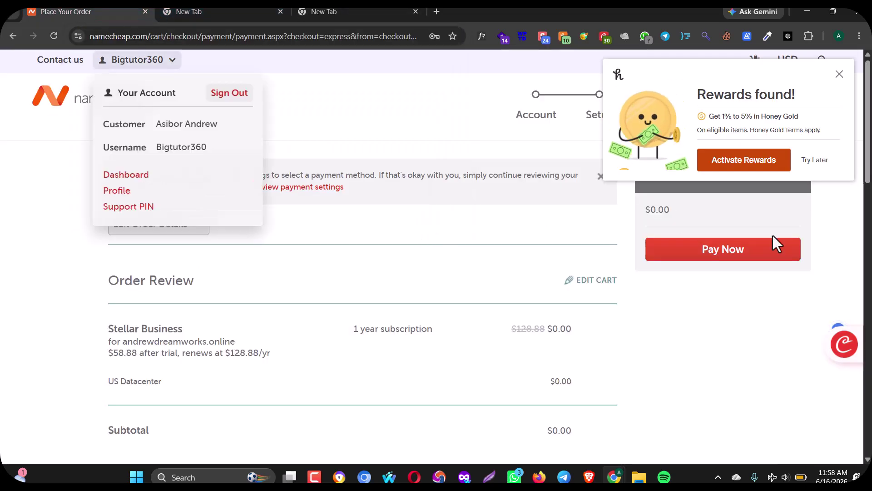
{"action": "left_click", "coordinate": [839, 74]}
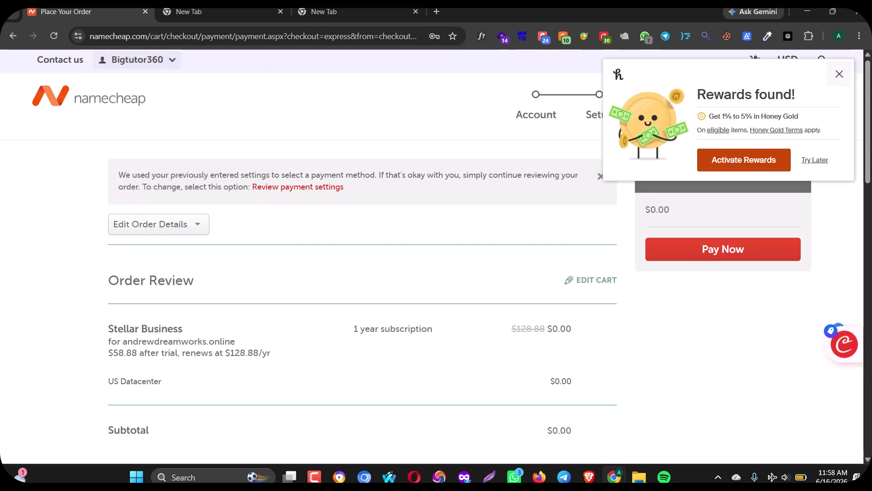
{"action": "scroll", "coordinate": [436, 254], "scroll_direction": "down", "scroll_amount": 10}
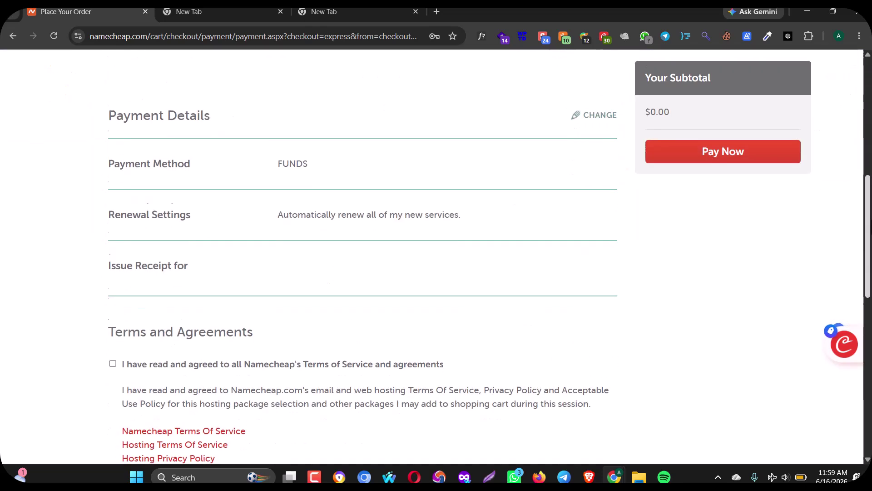
{"action": "scroll", "coordinate": [715, 240], "scroll_direction": "down", "scroll_amount": 5}
{"action": "scroll", "coordinate": [715, 239], "scroll_direction": "up", "scroll_amount": 2}
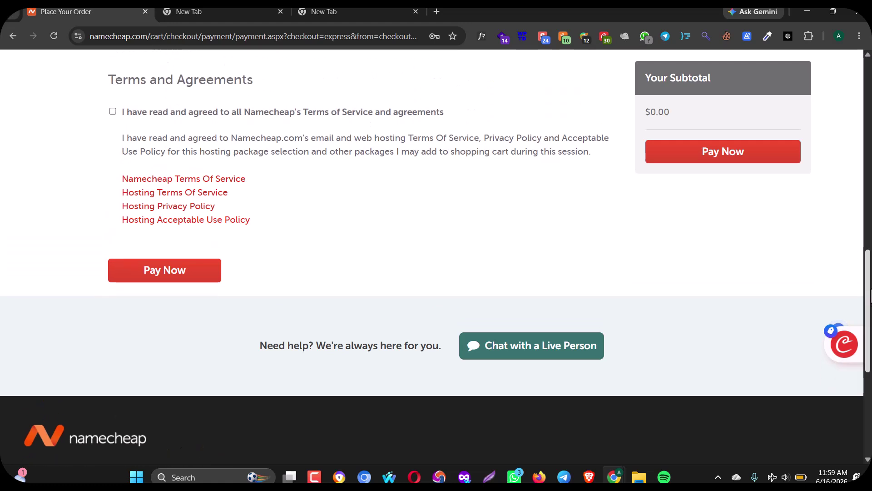
{"action": "left_click", "coordinate": [702, 163]}
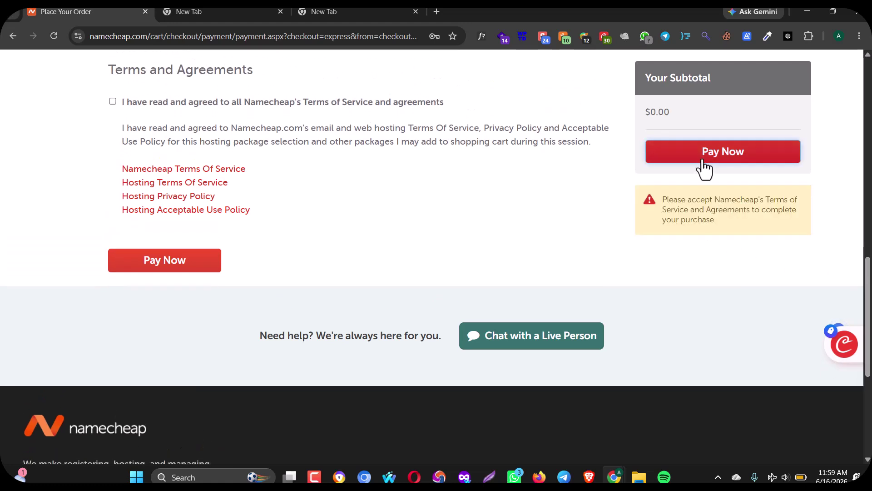
{"action": "left_click", "coordinate": [112, 101]}
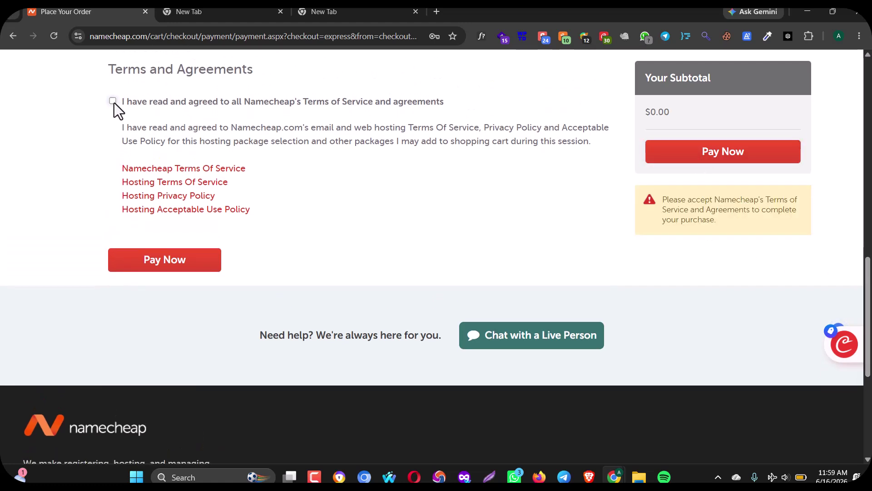
Submit the $0.00 Stellar Business hosting order with Pay Now
{"action": "left_click", "coordinate": [177, 258]}
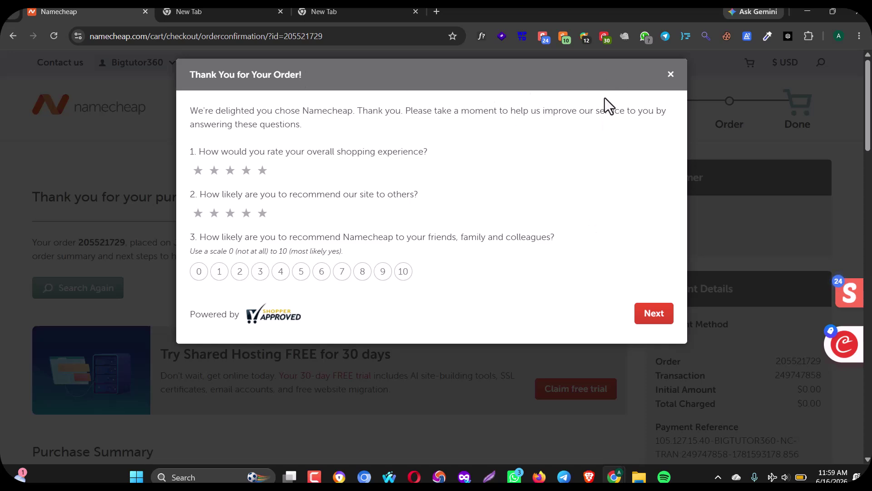
Close the order survey and go through Profile to the Expiring / Expired page
{"action": "left_click", "coordinate": [671, 74]}
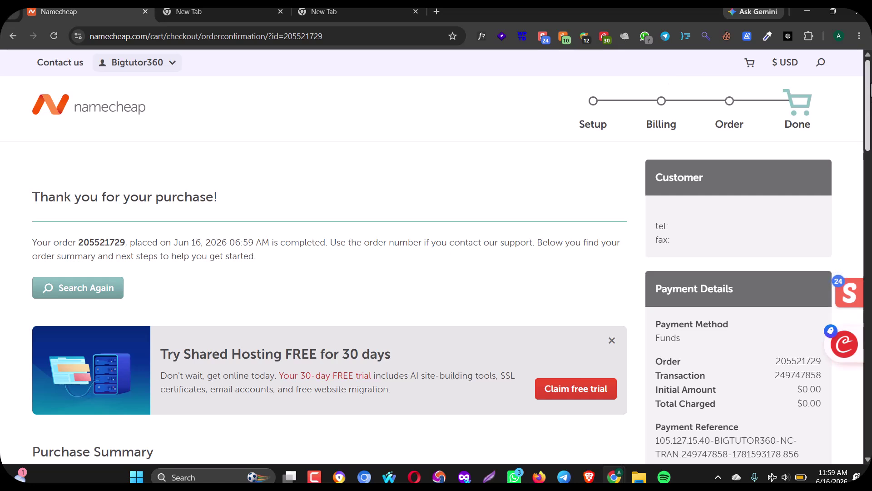
{"action": "left_click", "coordinate": [126, 65]}
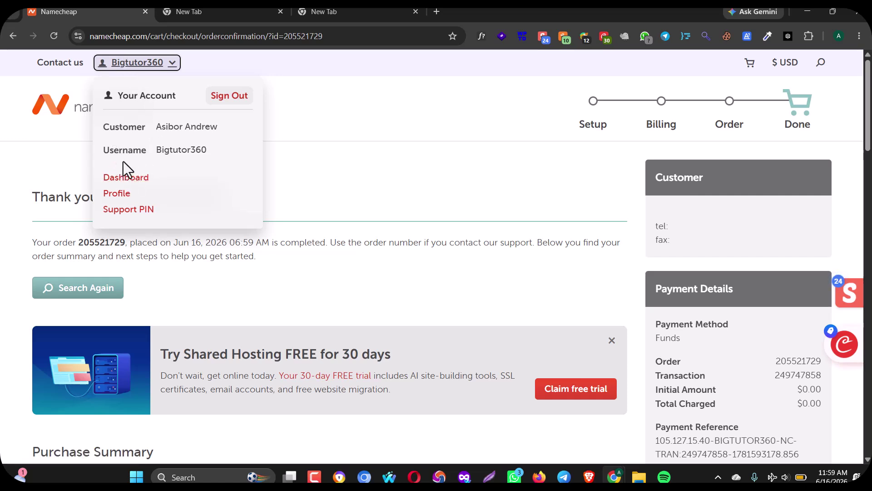
{"action": "left_click", "coordinate": [126, 198]}
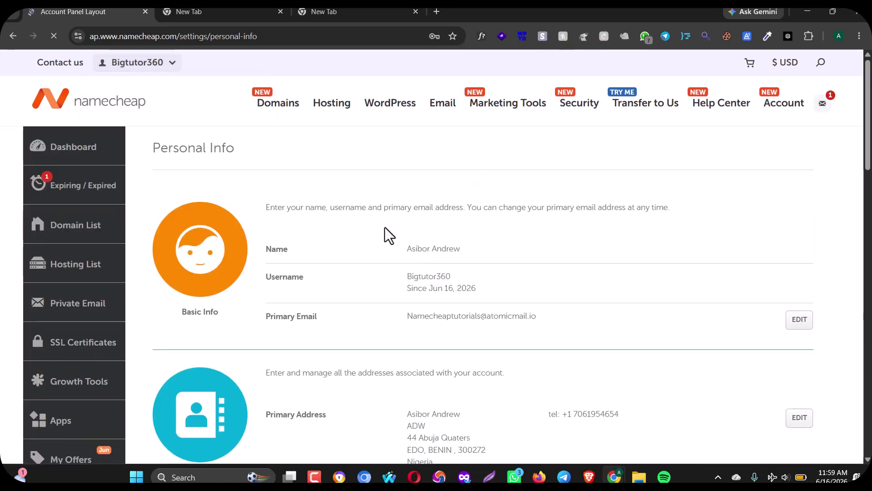
{"action": "mouse_move", "coordinate": [868, 137]}
{"action": "left_mouse_down"}
{"action": "mouse_move", "coordinate": [870, 211]}
{"action": "mouse_move", "coordinate": [871, 123]}
{"action": "left_mouse_up"}
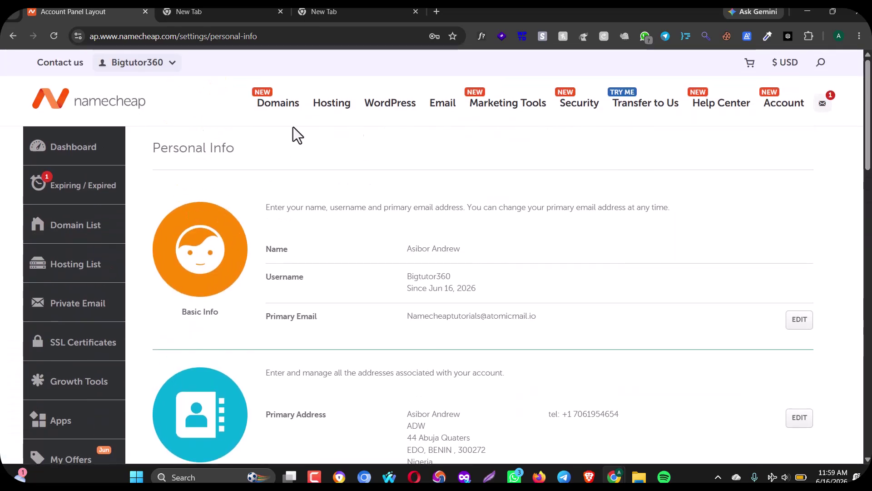
{"action": "left_click", "coordinate": [78, 204]}
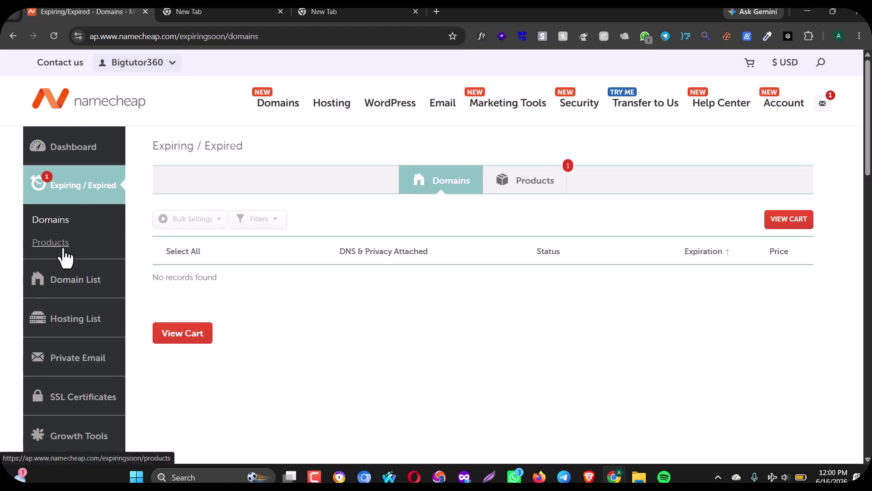
Open Hosting List and dismiss the yellow nameserver reminder banner
{"action": "left_click", "coordinate": [81, 320]}
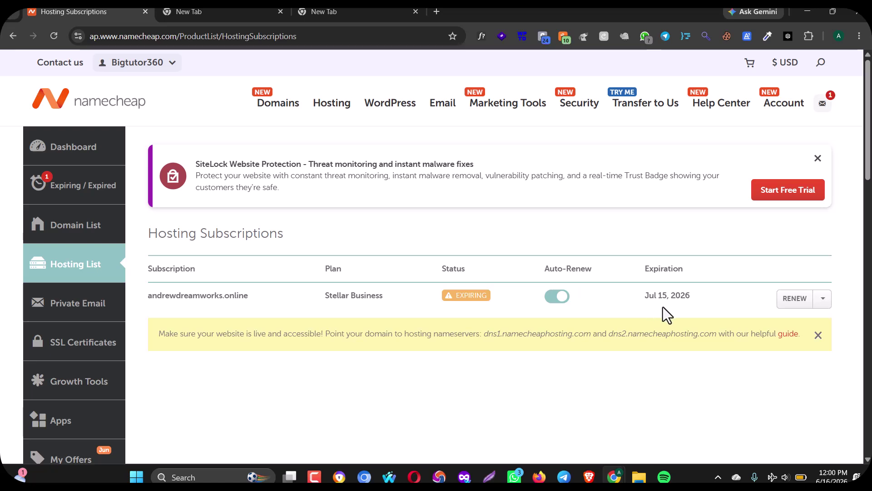
{"action": "left_click", "coordinate": [819, 335]}
{"action": "scroll", "coordinate": [436, 256], "scroll_direction": "down", "scroll_amount": 3}
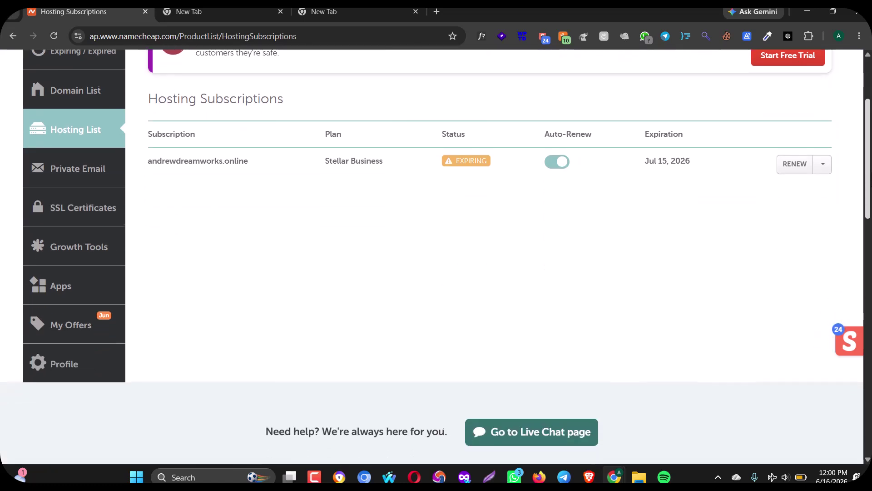
{"action": "scroll", "coordinate": [436, 257], "scroll_direction": "up", "scroll_amount": 3}
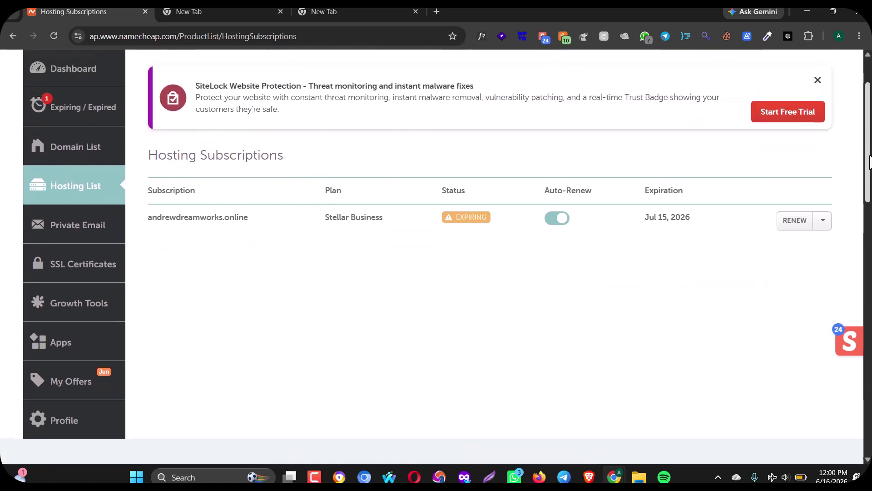
Expand the RENEW actions for andrewdreamworks.online's Stellar Business subscription
{"action": "left_click", "coordinate": [859, 36]}
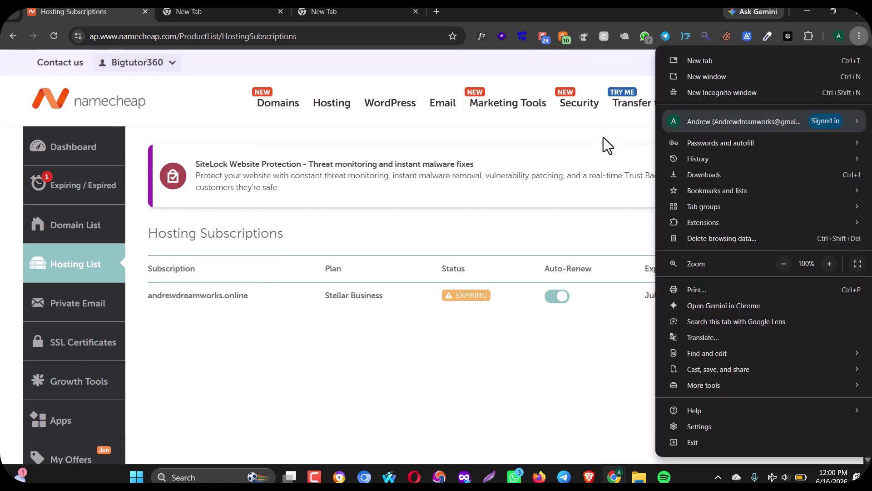
{"action": "left_click", "coordinate": [603, 137]}
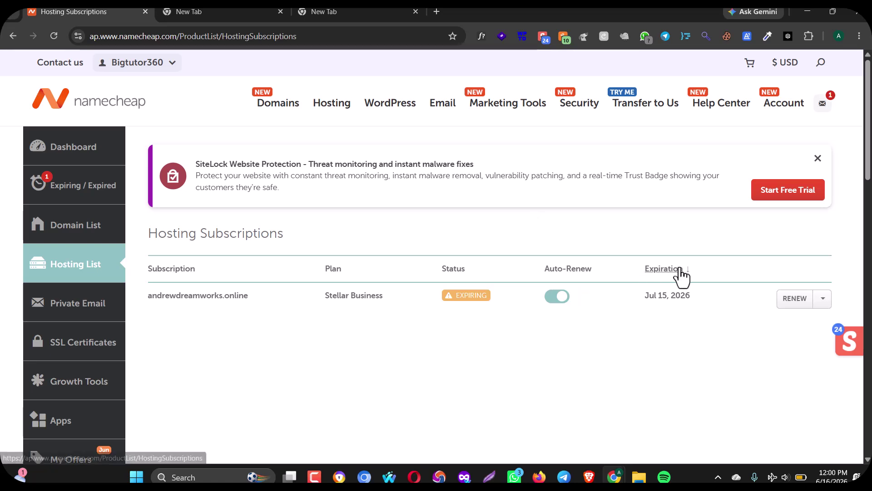
{"action": "scroll", "coordinate": [681, 278], "scroll_direction": "down", "scroll_amount": 1}
{"action": "mouse_move", "coordinate": [869, 159]}
{"action": "left_mouse_down"}
{"action": "mouse_move", "coordinate": [869, 194]}
{"action": "mouse_move", "coordinate": [869, 162]}
{"action": "left_mouse_up"}
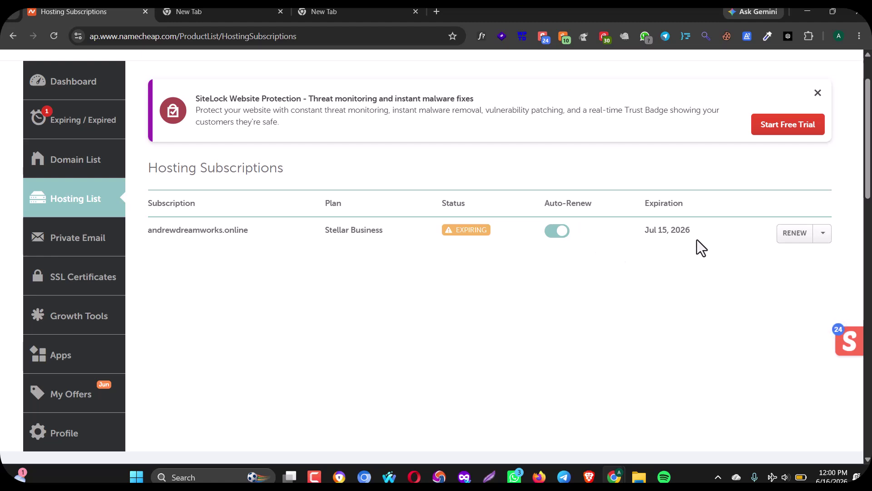
{"action": "left_click", "coordinate": [822, 233]}
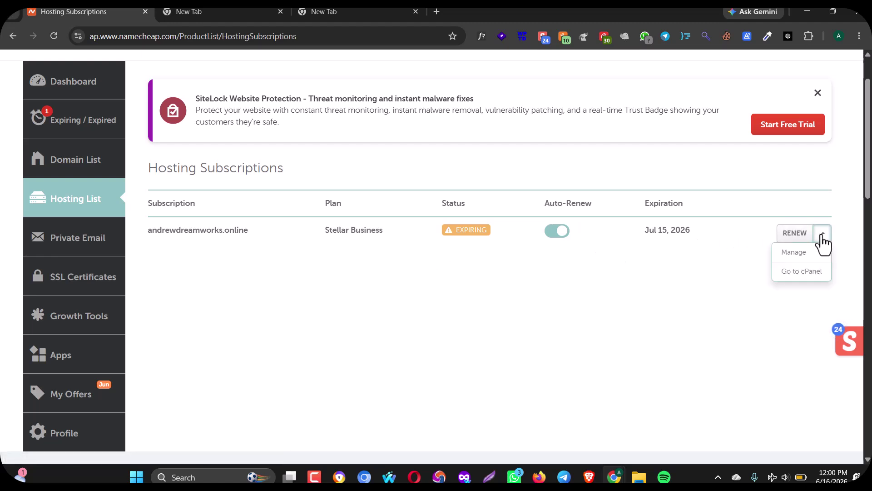
Try Go to cPanel, close the broken domain list tab, and dismiss the SiteLock promo
{"action": "left_click", "coordinate": [787, 278]}
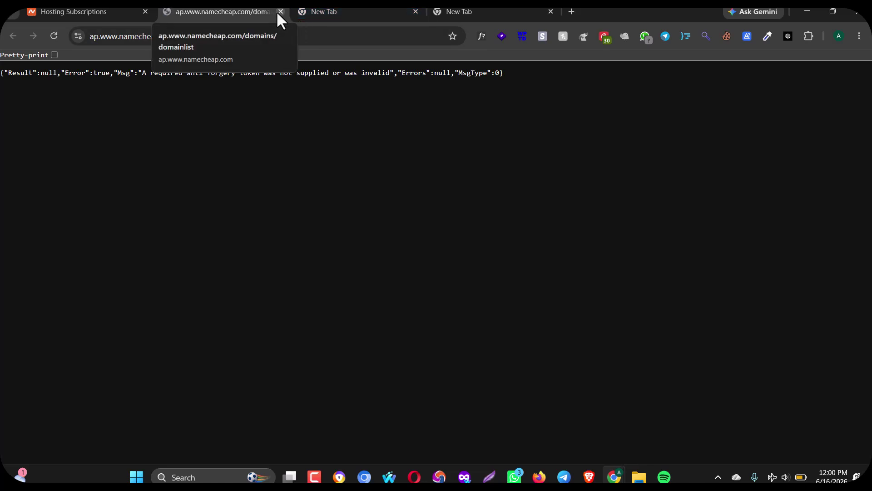
{"action": "left_click", "coordinate": [279, 11]}
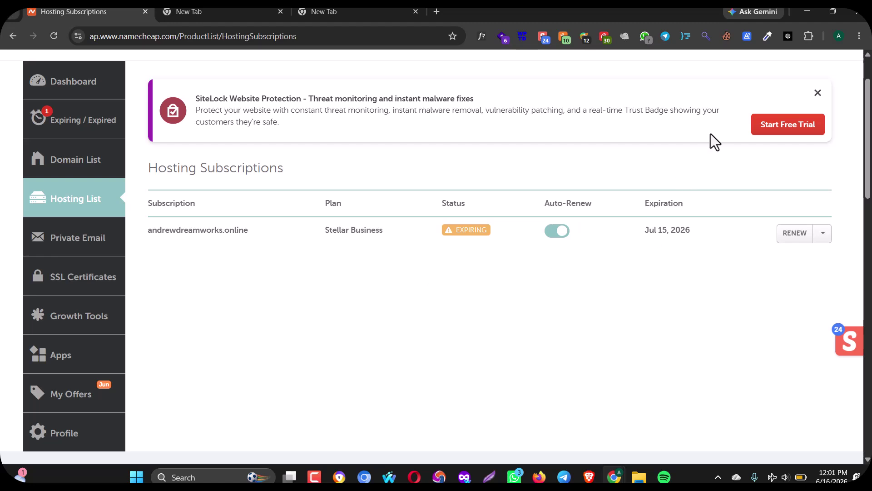
{"action": "left_click", "coordinate": [817, 93]}
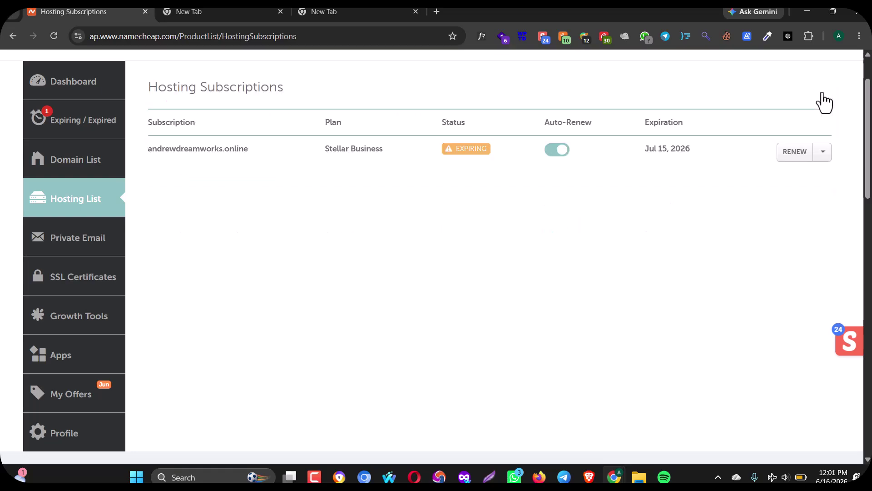
{"action": "scroll", "coordinate": [849, 137], "scroll_direction": "down", "scroll_amount": 15}
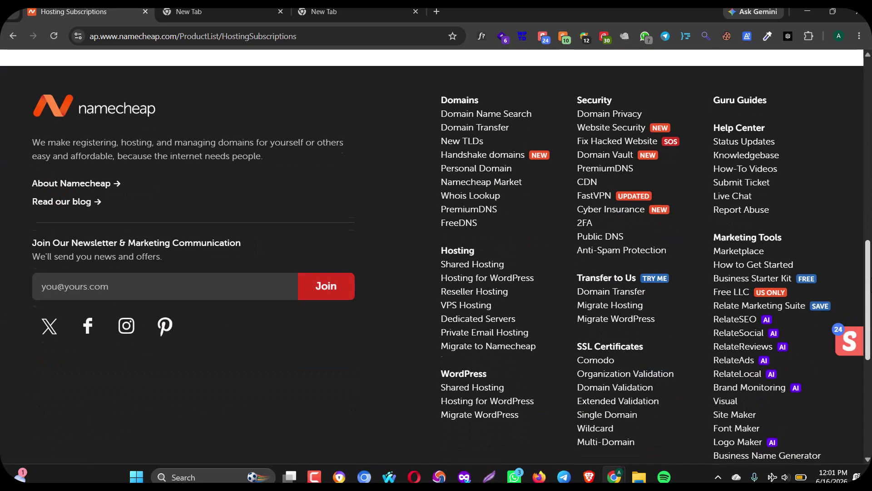
{"action": "scroll", "coordinate": [857, 92], "scroll_direction": "up", "scroll_amount": 15}
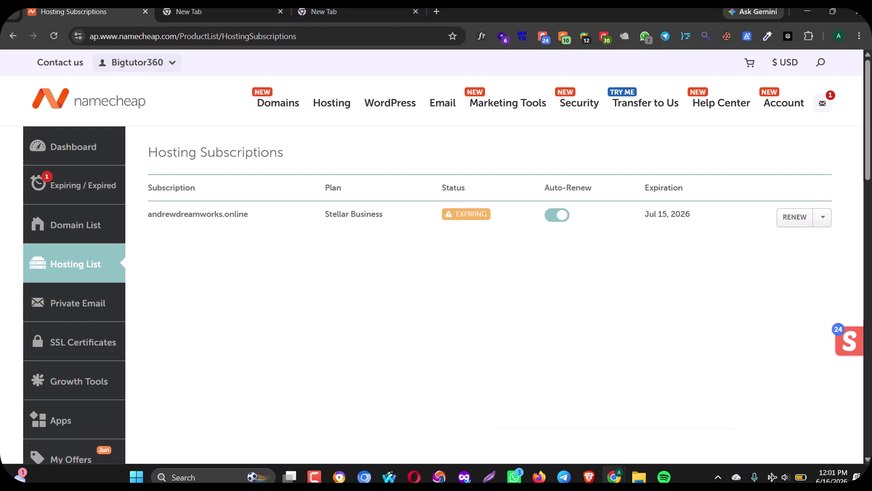
In the incognito window, read the Namecheap Order Summary email in Atomic Mail
{"action": "mouse_move", "coordinate": [614, 477]}
{"action": "left_click", "coordinate": [641, 428]}
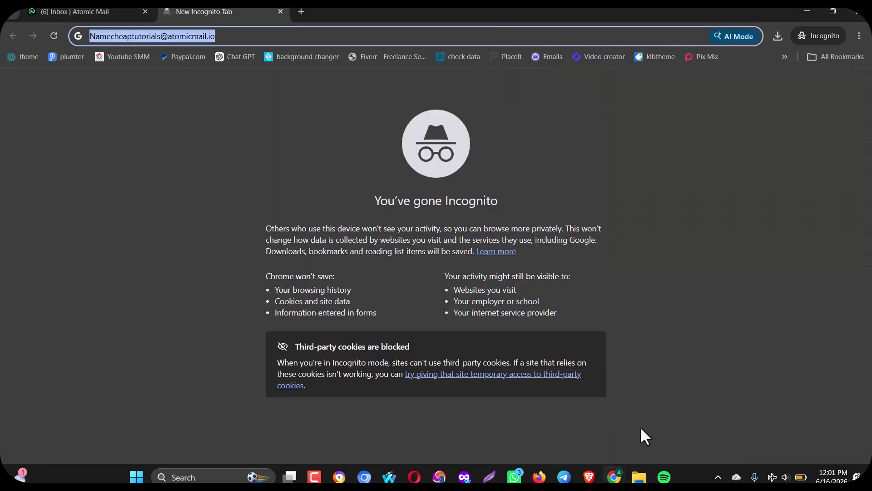
{"action": "left_click", "coordinate": [84, 10]}
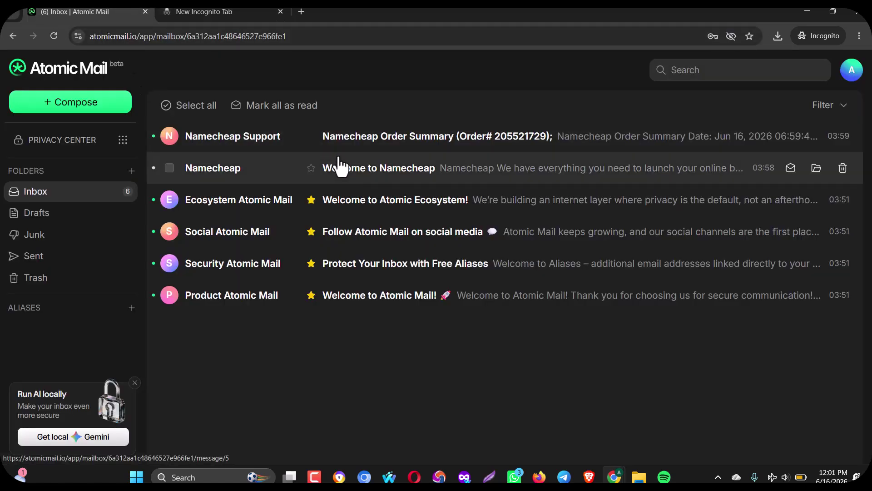
{"action": "left_click", "coordinate": [357, 146]}
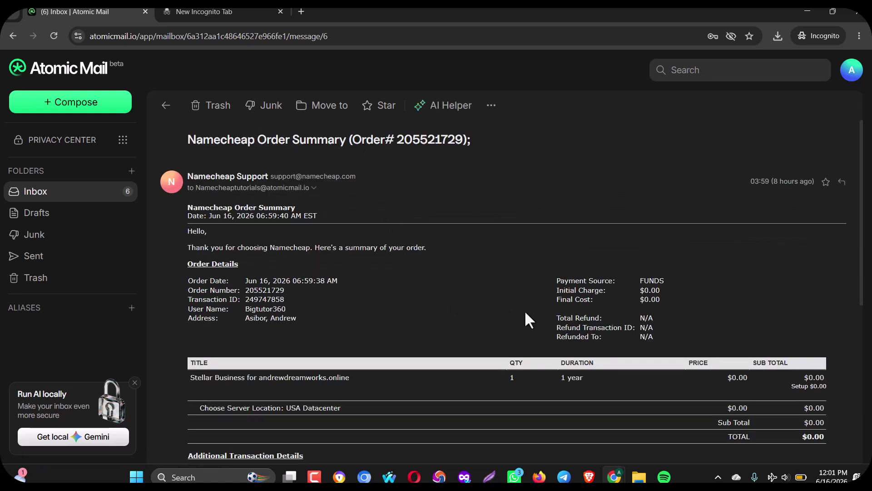
{"action": "left_click_drag", "start_coordinate": [867, 216], "coordinate": [865, 262]}
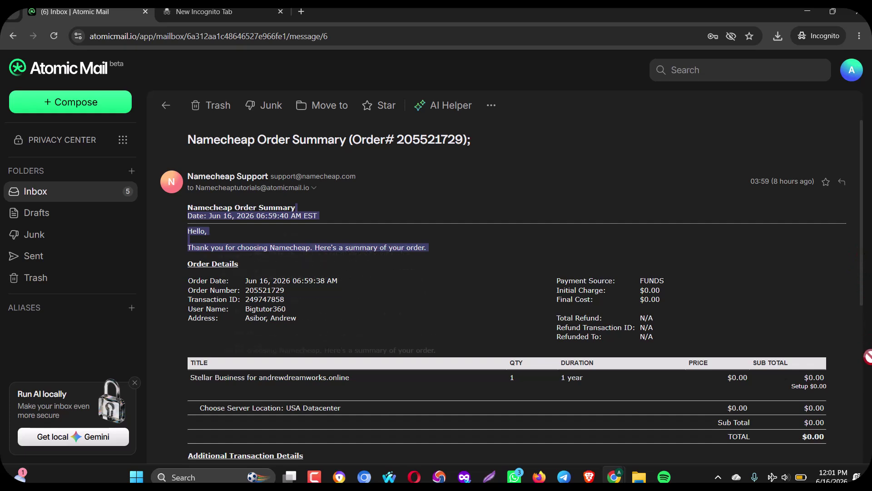
{"action": "left_click", "coordinate": [166, 107]}
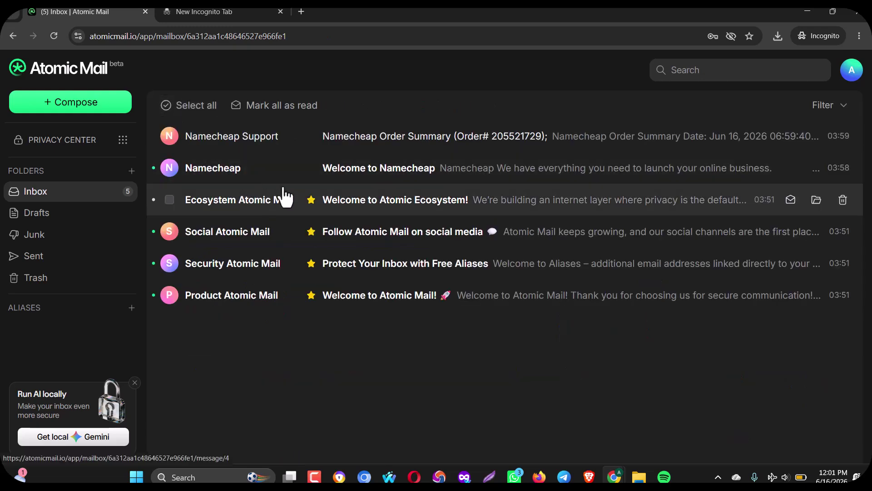
Open and scroll through the Welcome to Namecheap email
{"action": "left_click", "coordinate": [382, 182]}
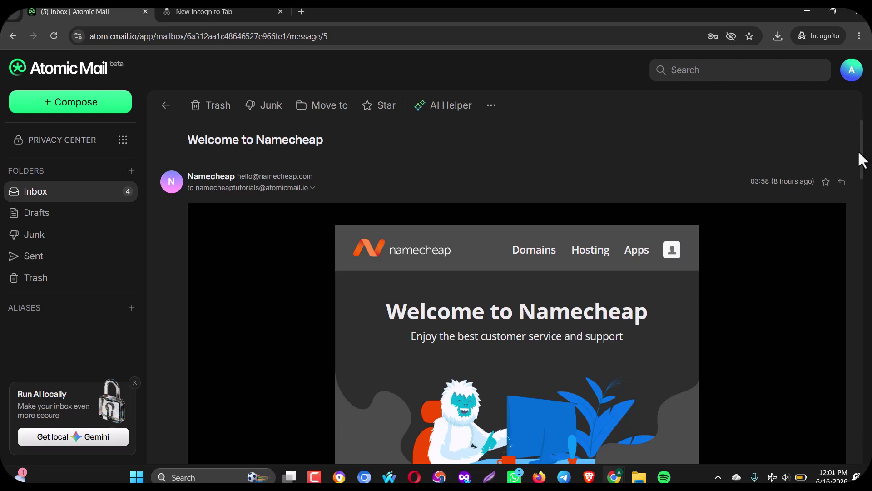
{"action": "left_click_drag", "start_coordinate": [858, 153], "coordinate": [857, 169]}
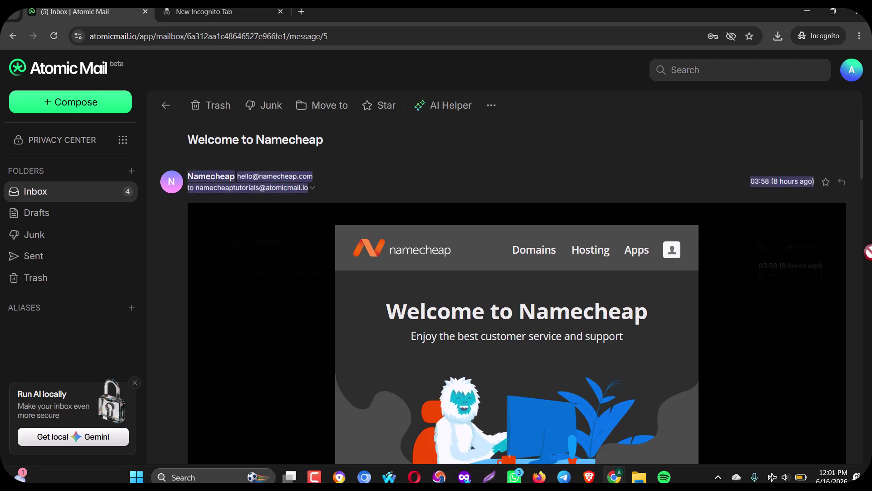
{"action": "left_click_drag", "start_coordinate": [861, 169], "coordinate": [858, 141]}
Back on Hosting Subscriptions, reload, choose Go to cPanel, then close the error tab
{"action": "mouse_move", "coordinate": [613, 475]}
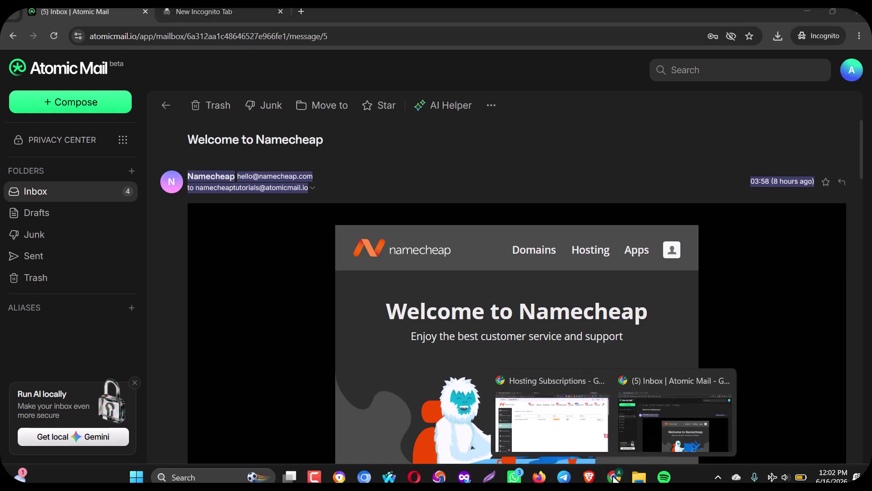
{"action": "left_click", "coordinate": [553, 418]}
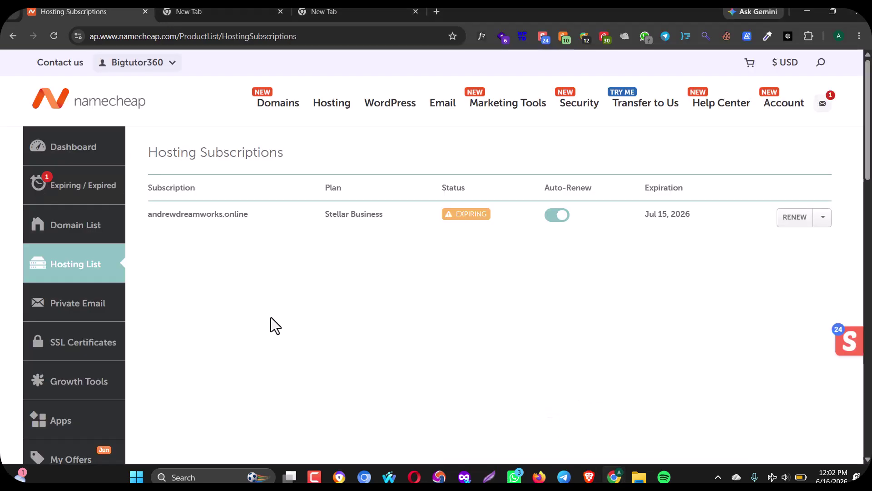
{"action": "left_click", "coordinate": [81, 281]}
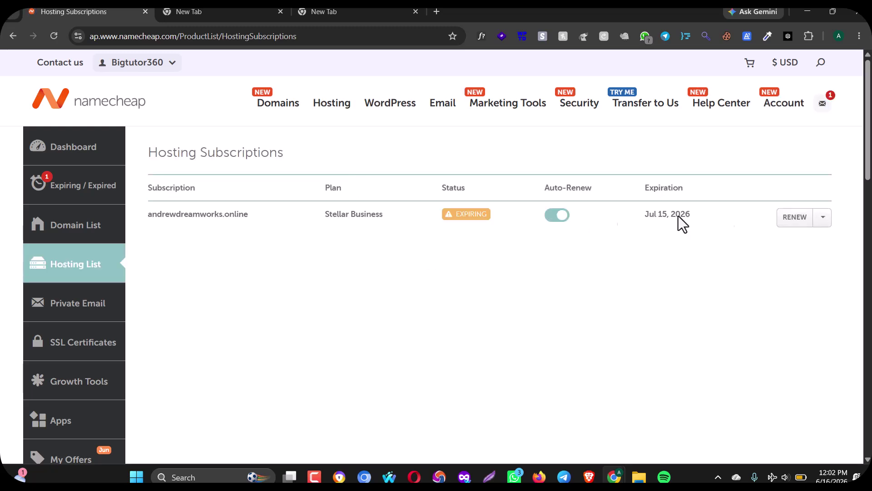
{"action": "left_click", "coordinate": [824, 219]}
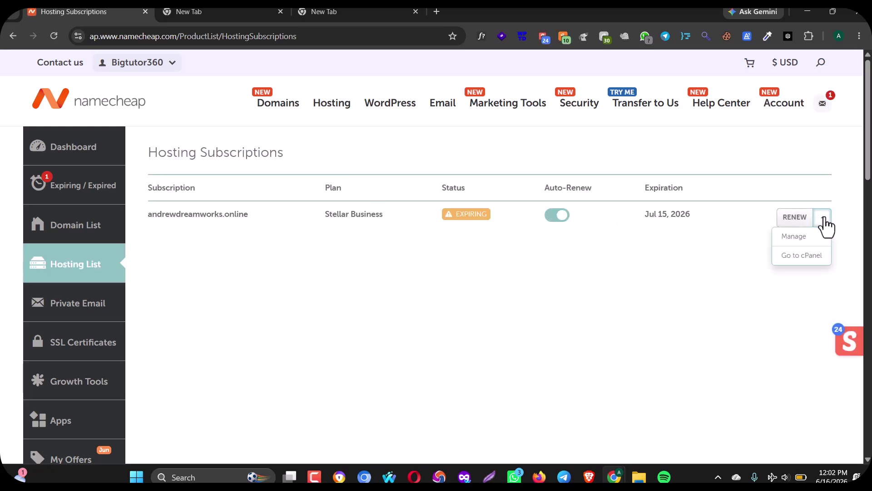
{"action": "left_click", "coordinate": [809, 257]}
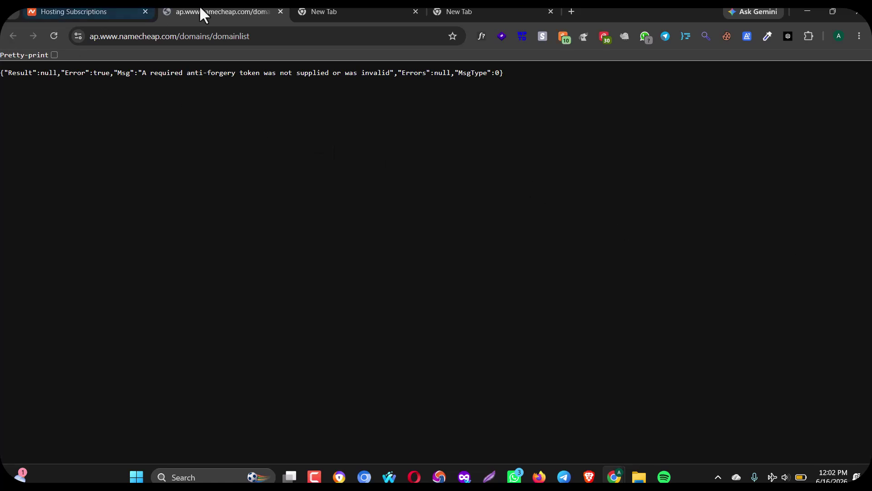
{"action": "left_click", "coordinate": [281, 12]}
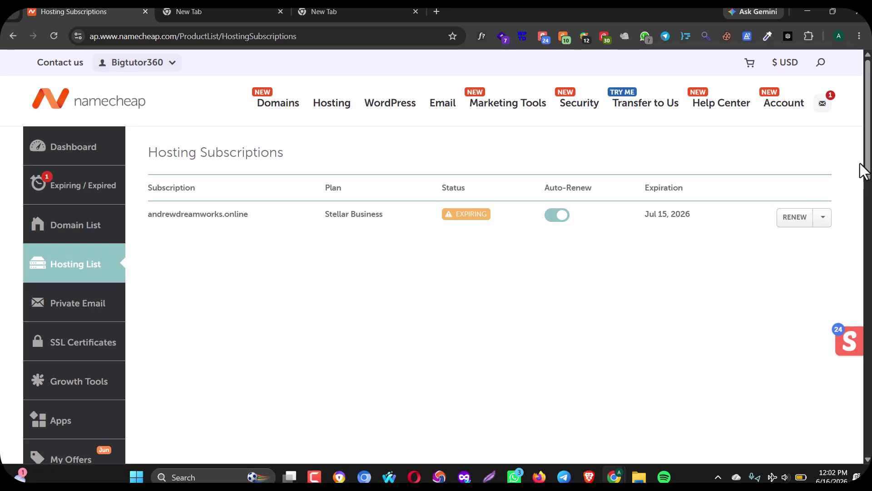
Retry Go to cPanel from the RENEW dropdown for the andrewdreamworks.online hosting
{"action": "scroll", "coordinate": [857, 171], "scroll_direction": "down", "scroll_amount": 9}
{"action": "scroll", "coordinate": [432, 255], "scroll_direction": "up", "scroll_amount": 7}
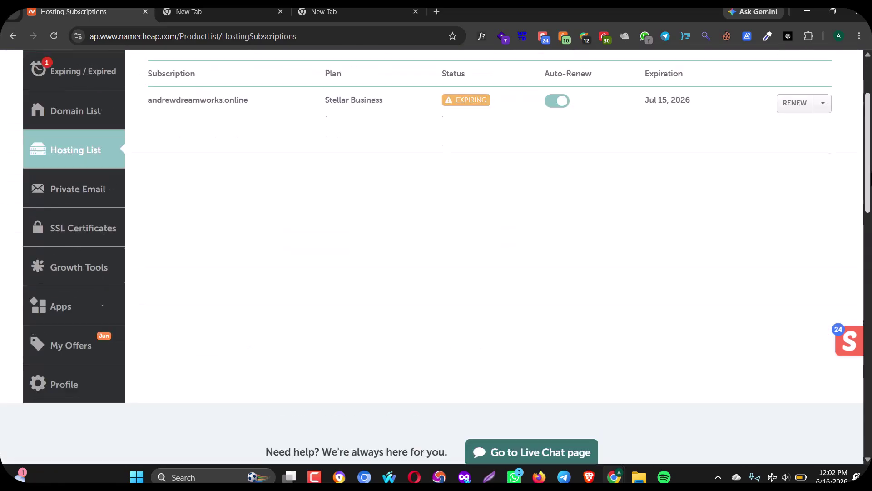
{"action": "scroll", "coordinate": [431, 254], "scroll_direction": "down", "scroll_amount": 13}
{"action": "scroll", "coordinate": [859, 117], "scroll_direction": "up", "scroll_amount": 10}
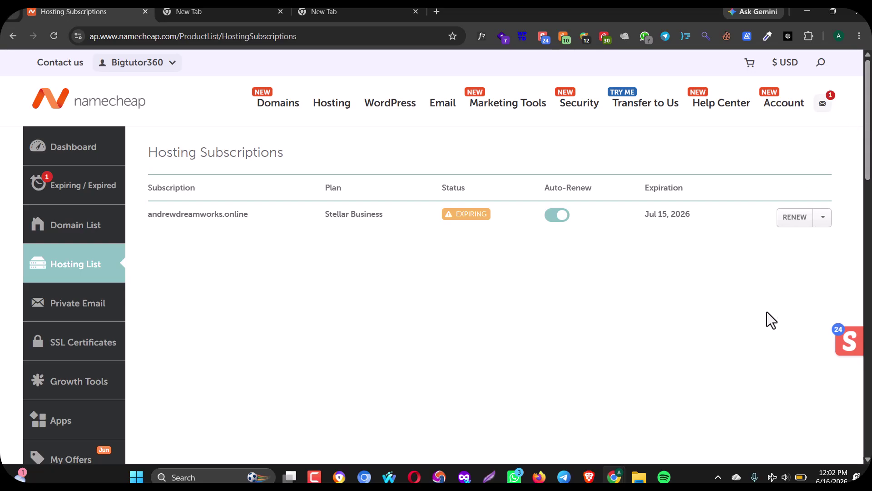
{"action": "scroll", "coordinate": [865, 204], "scroll_direction": "down", "scroll_amount": 1}
{"action": "scroll", "coordinate": [862, 181], "scroll_direction": "down", "scroll_amount": 15}
{"action": "scroll", "coordinate": [862, 159], "scroll_direction": "up", "scroll_amount": 15}
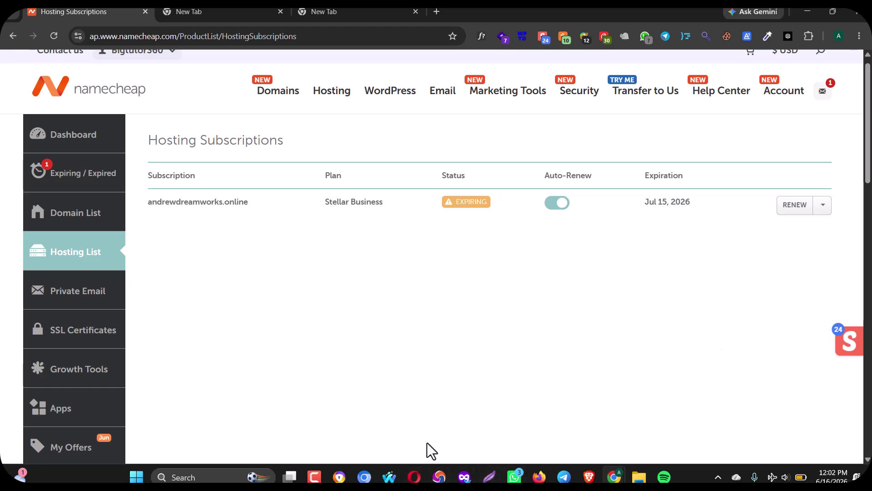
{"action": "left_click", "coordinate": [315, 477]}
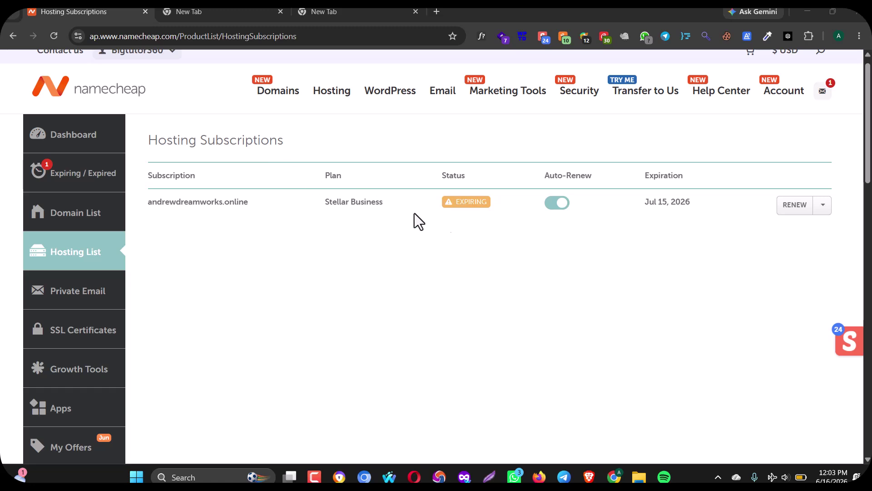
{"action": "left_click", "coordinate": [824, 205]}
{"action": "left_click", "coordinate": [787, 244]}
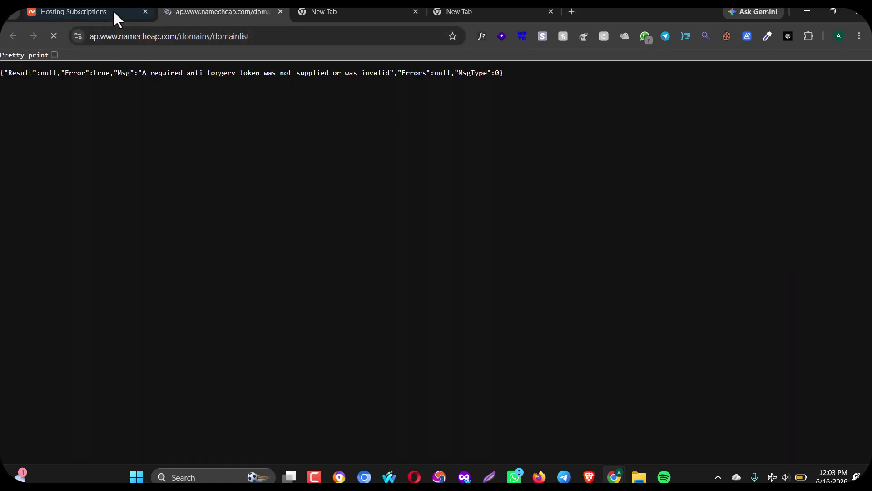
Close the error tab, reload the hosting list, retry Go to cPanel, and close the new error tab
{"action": "left_click", "coordinate": [280, 12]}
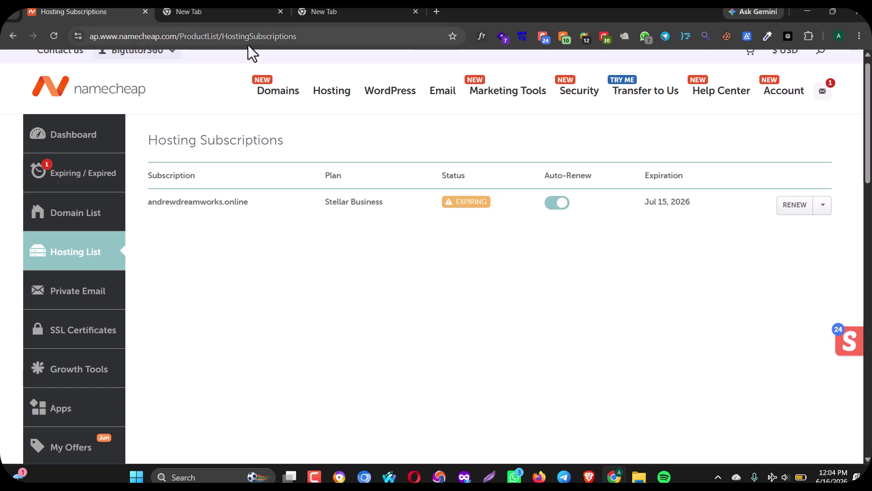
{"action": "left_click", "coordinate": [128, 41]}
{"action": "key", "text": "Return"}
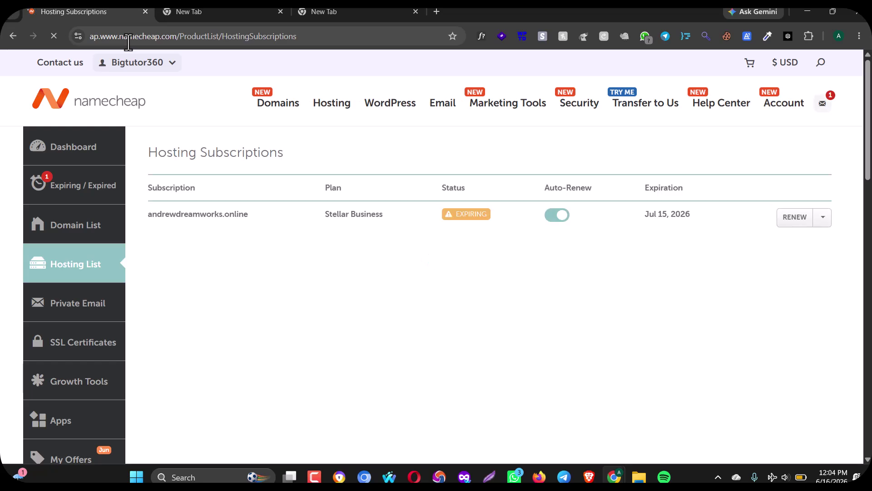
{"action": "left_click", "coordinate": [823, 214]}
{"action": "left_click", "coordinate": [799, 259]}
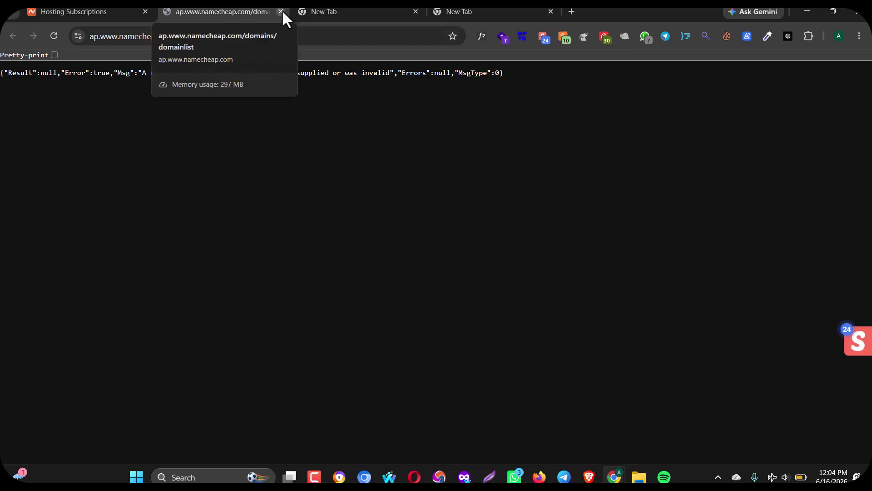
{"action": "left_click", "coordinate": [280, 11]}
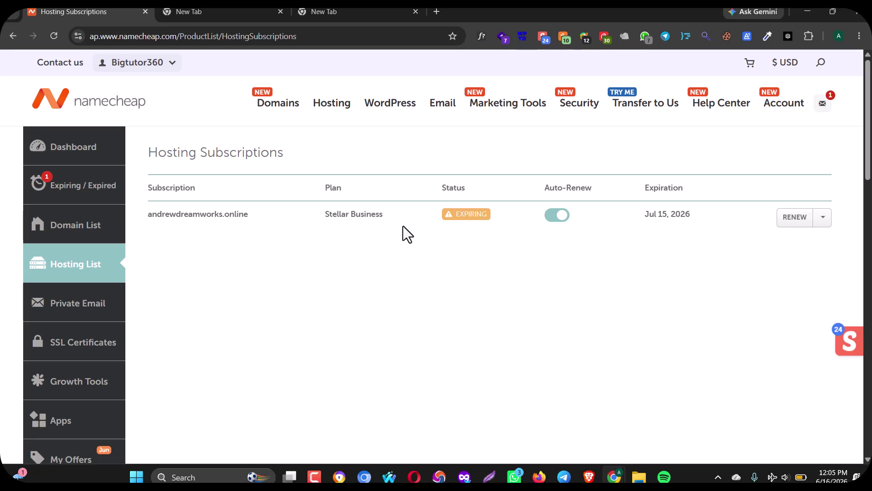
Bring the browser window with the Hosting Subscriptions list back to the front
{"action": "left_click", "coordinate": [315, 477]}
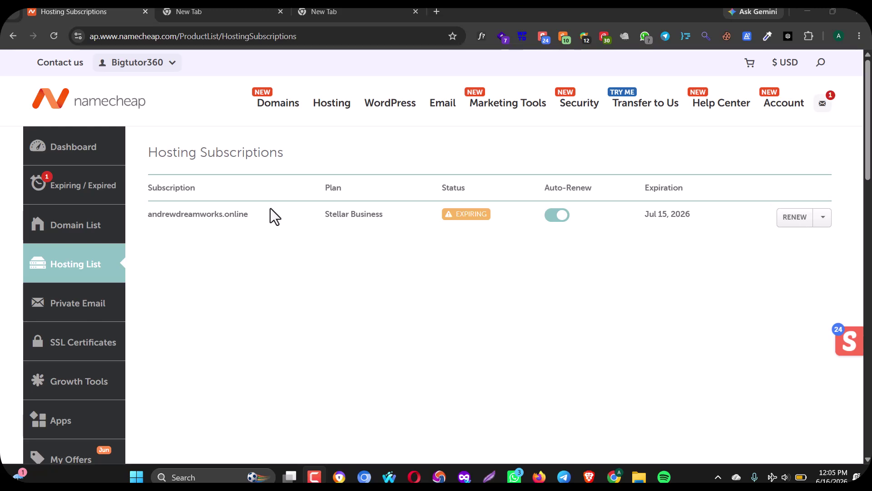
{"action": "mouse_move", "coordinate": [267, 102]}
{"action": "left_click", "coordinate": [283, 86]}
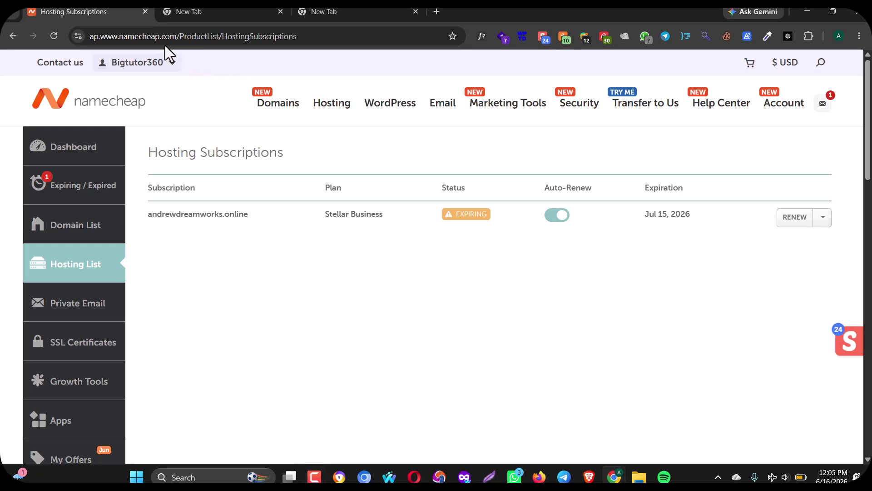